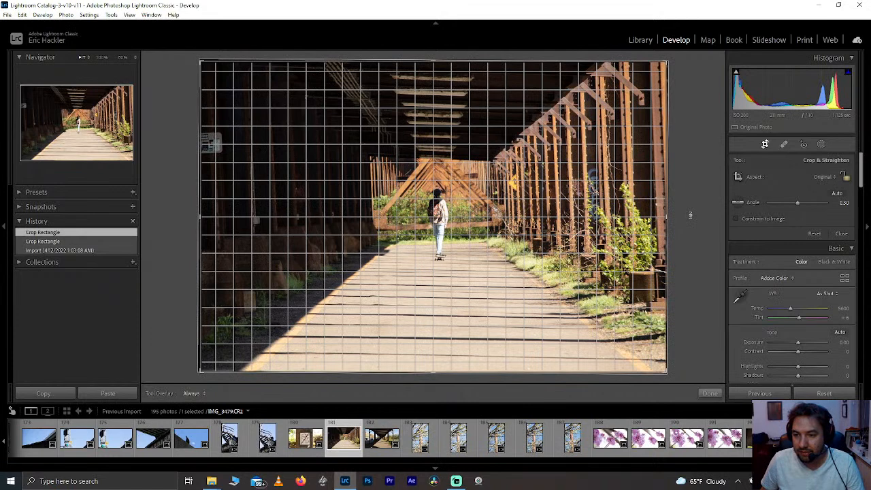
Straighten the bridge walkway photo to a crop angle of 0.96 and apply the crop
left_click_drag(689, 215, 690, 215)
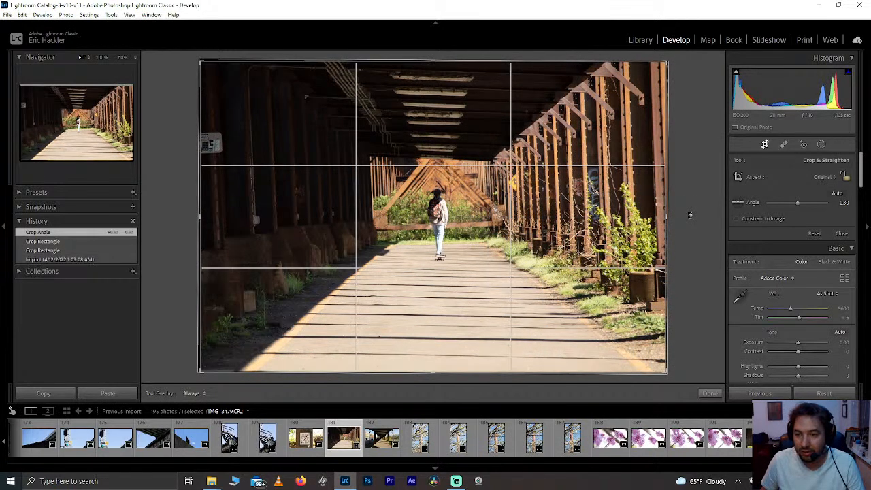
left_click(711, 393)
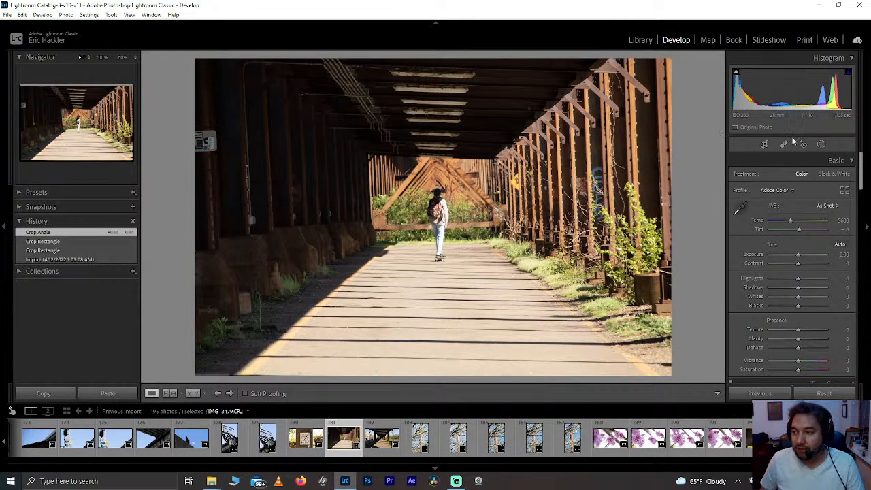
left_click(765, 144)
left_click_drag(692, 186, 691, 190)
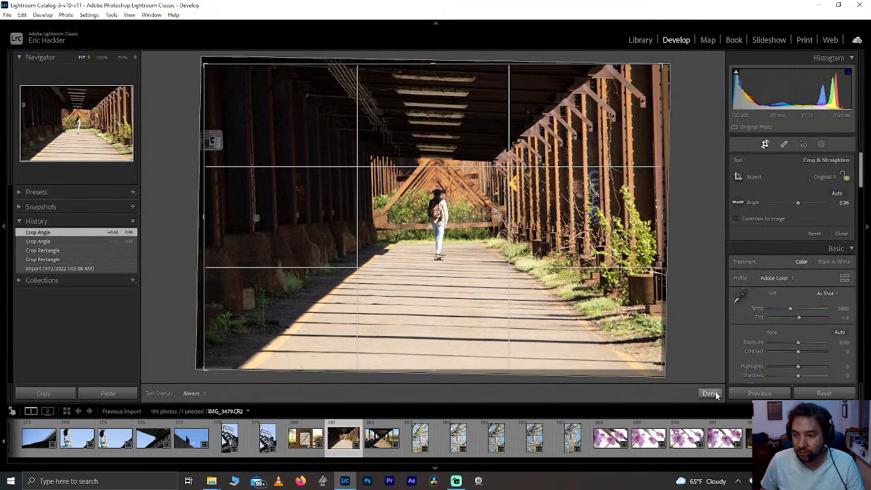
left_click(711, 393)
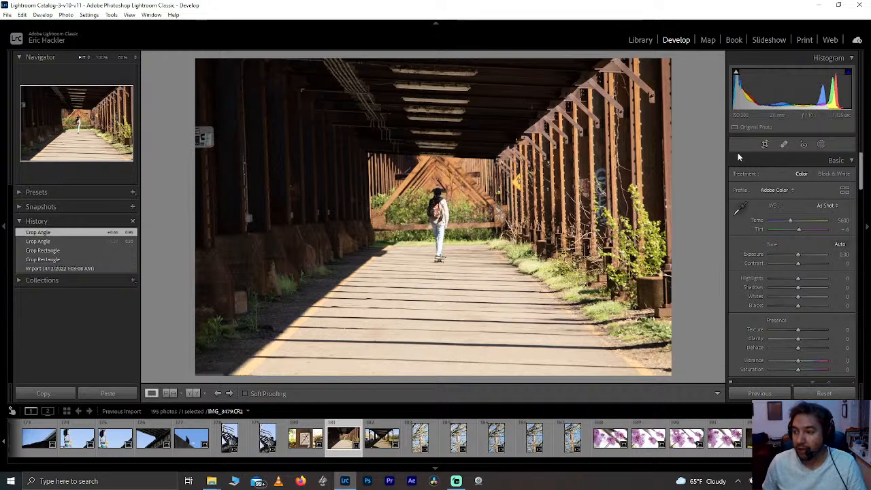
Crop the photo's right edge slightly inward and apply the crop
left_click(766, 145)
left_click_drag(664, 221, 655, 223)
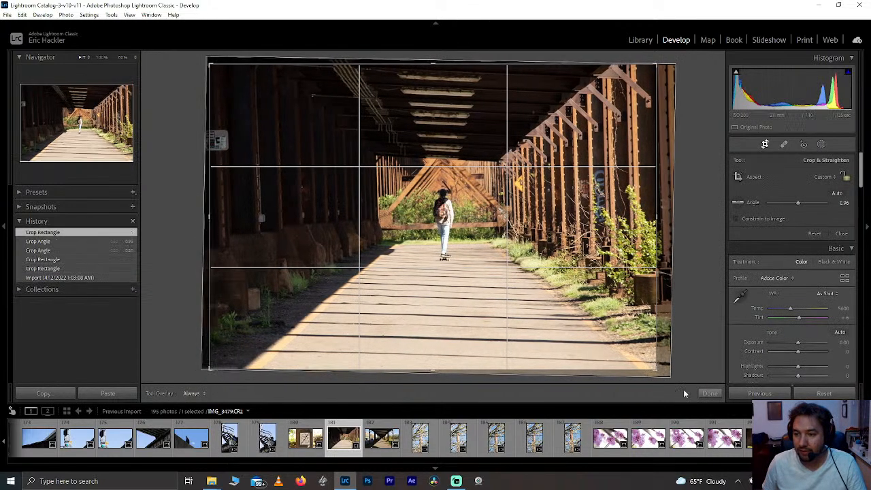
left_click(708, 393)
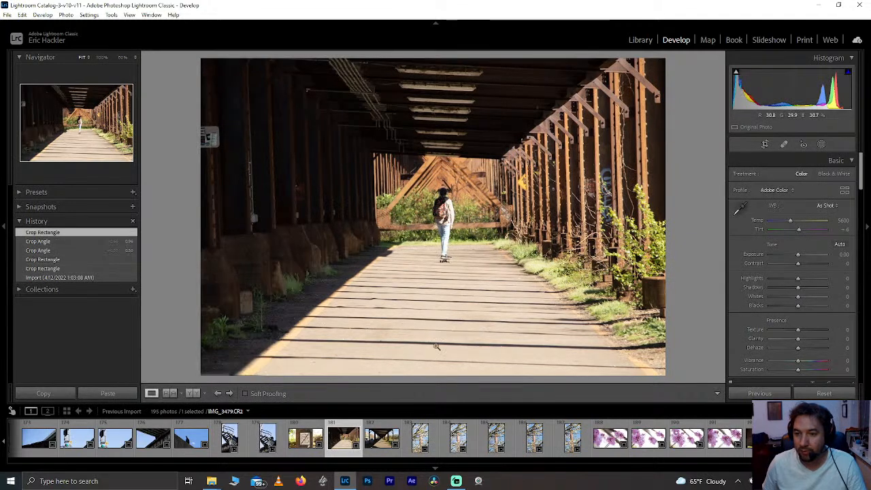
left_click(246, 154)
left_click_drag(243, 136, 280, 190)
left_click(280, 191)
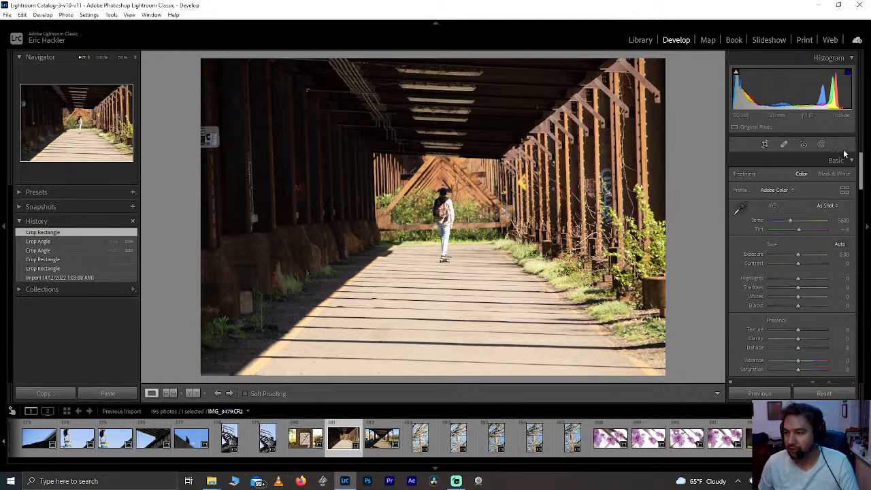
Try the Black & White treatment on the photo and return it to Color
left_click(845, 175)
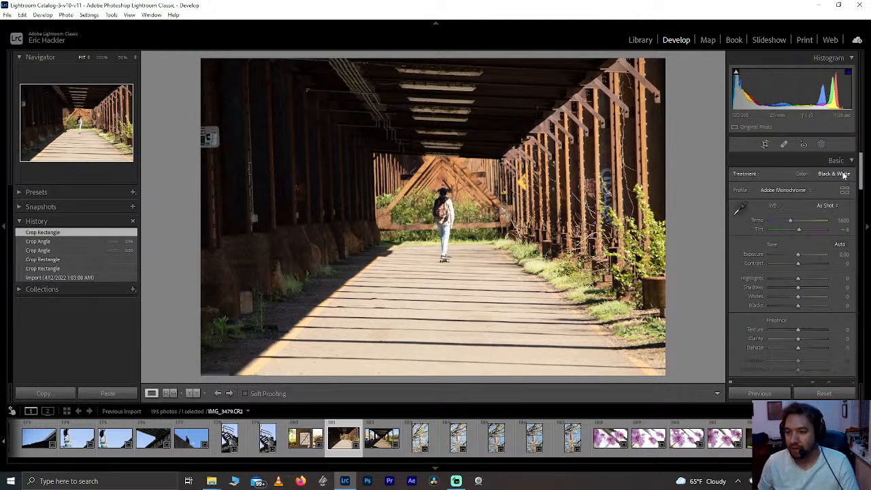
left_click(802, 174)
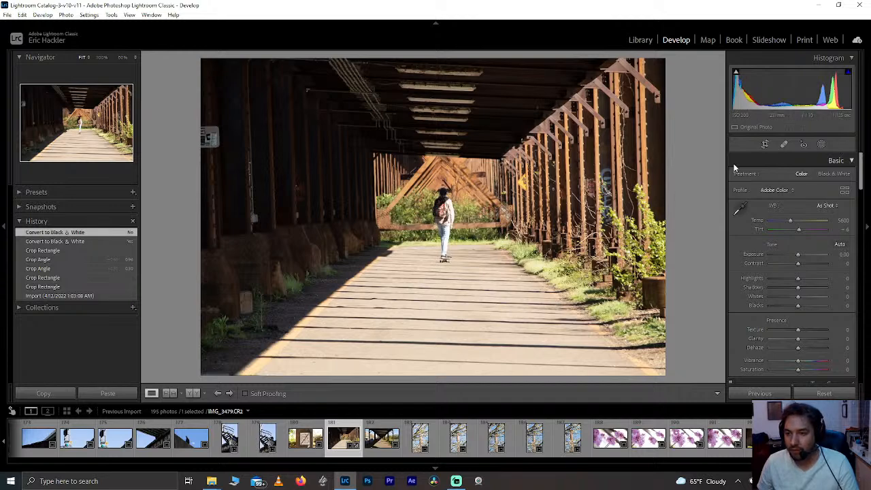
Heal away the sticker-covered sign on the post at the photo's left edge with Spot Removal
left_click(225, 144)
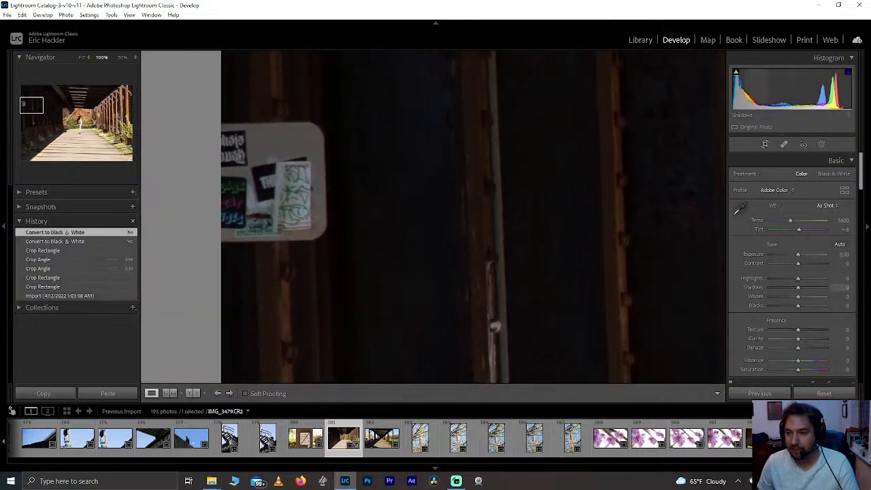
left_click(784, 145)
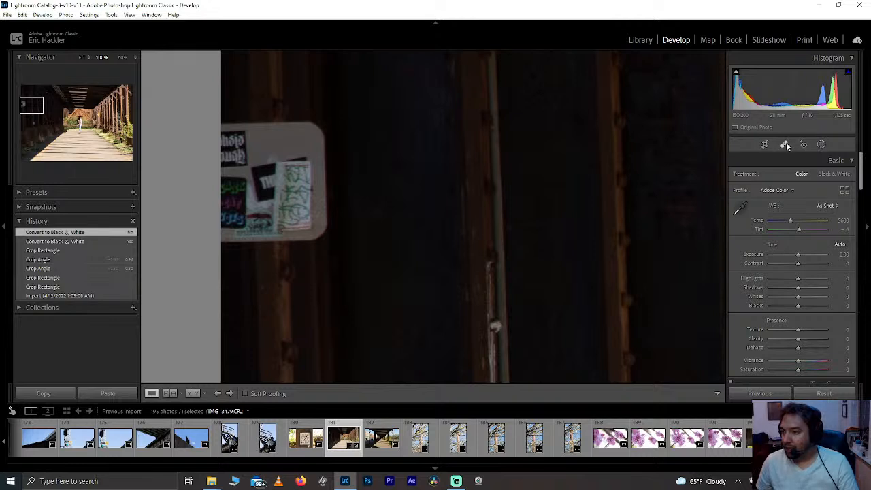
mouse_move(235, 109)
left_mouse_down()
mouse_move(297, 117)
mouse_move(328, 144)
mouse_move(323, 209)
mouse_move(303, 236)
mouse_move(234, 241)
mouse_move(224, 162)
mouse_move(288, 149)
mouse_move(286, 198)
mouse_move(266, 204)
left_mouse_up()
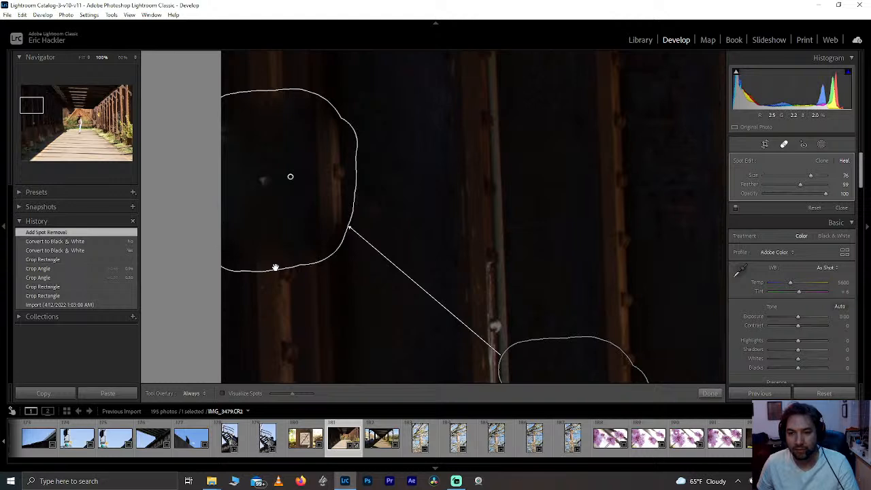
Reposition the healing source directly below the removed sign, nudge the healed area so the post lines up, and finish the spot edit
left_click(123, 58)
left_click_drag(508, 324, 367, 343)
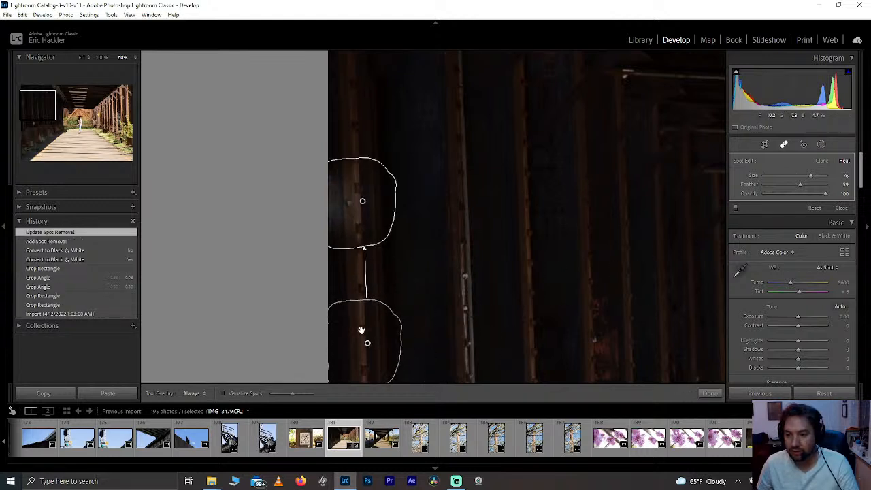
left_click_drag(361, 200, 355, 201)
left_click_drag(366, 345, 358, 346)
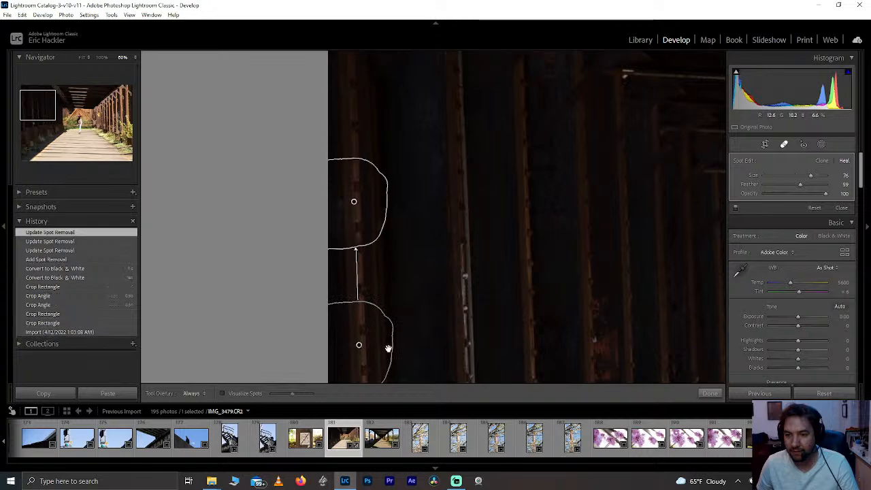
left_click(711, 394)
left_click(517, 348)
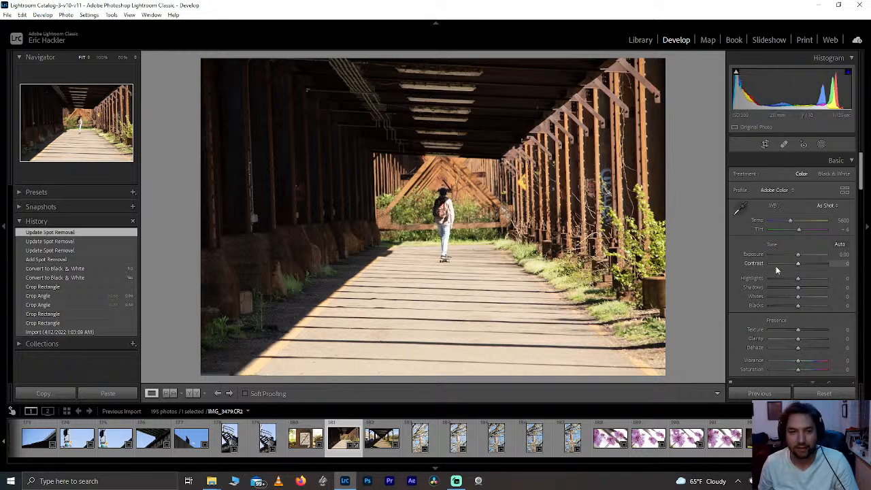
Try lowering Highlights to -56 and strongly raising Clarity, resetting each adjustment to zero
left_click_drag(801, 279, 782, 279)
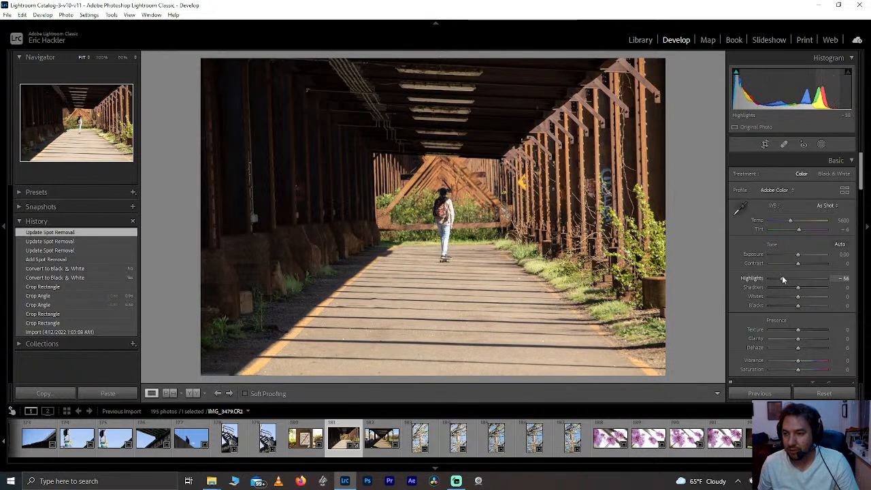
double_click(781, 278)
left_click_drag(798, 339, 841, 340)
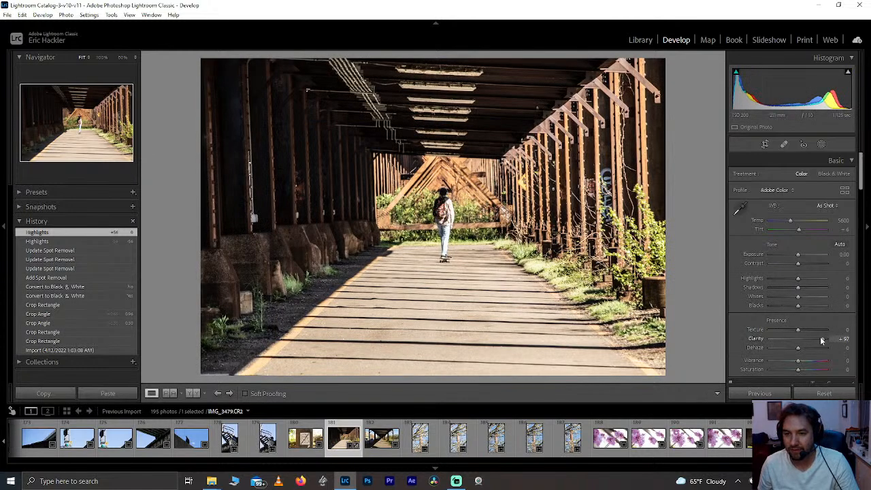
double_click(810, 338)
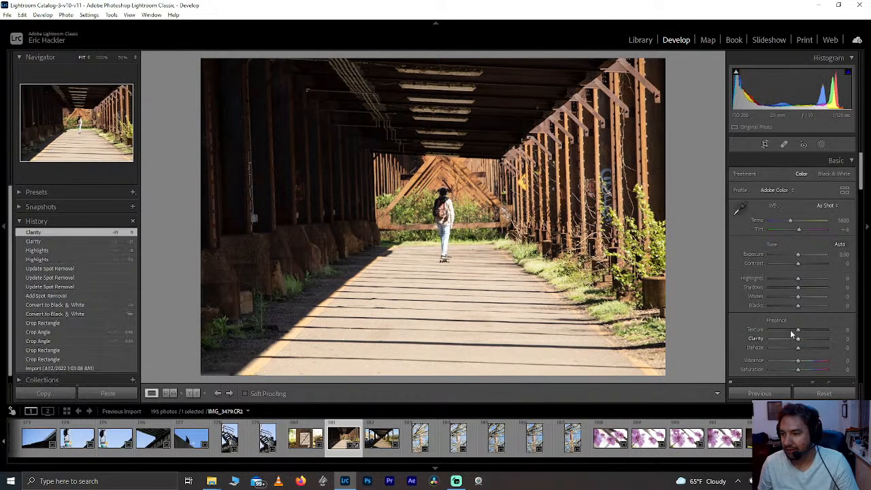
Try raising Dehaze and setting Texture to +100, resetting each adjustment to zero
left_click_drag(798, 347, 829, 332)
double_click(811, 350)
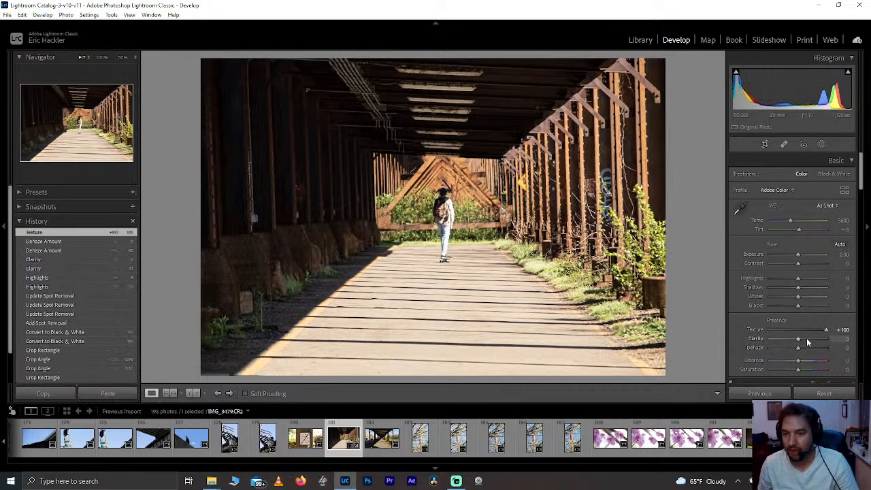
double_click(828, 330)
Set Clarity to +58 and Highlights to -58 for the whole photo
left_click_drag(809, 339, 822, 337)
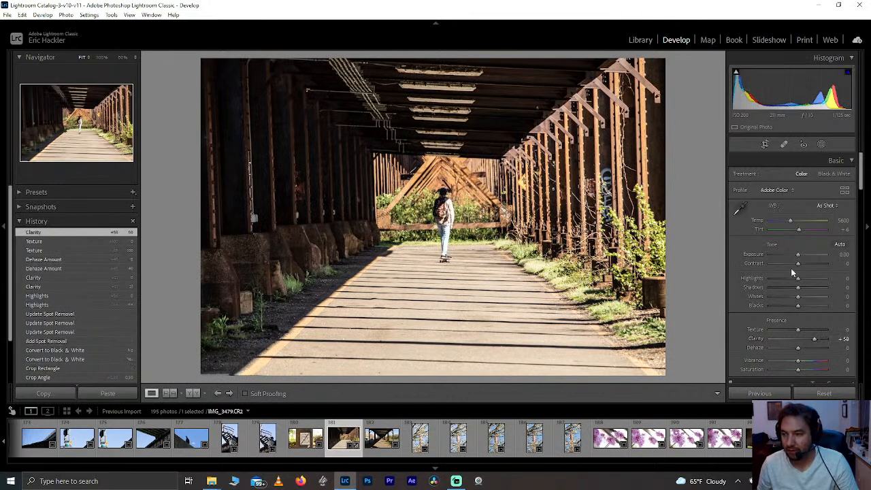
left_click_drag(798, 278, 781, 281)
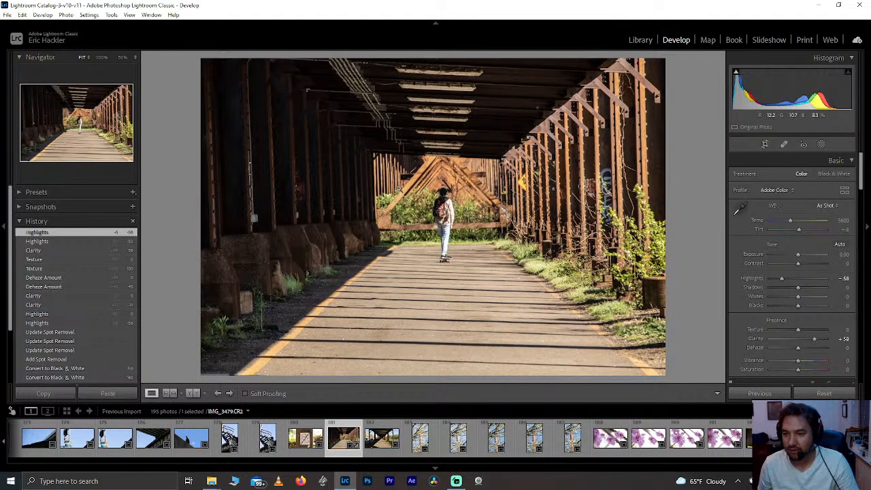
Create a Select Subject mask of the skateboarder and invert it to cover everything around the person
left_click(821, 144)
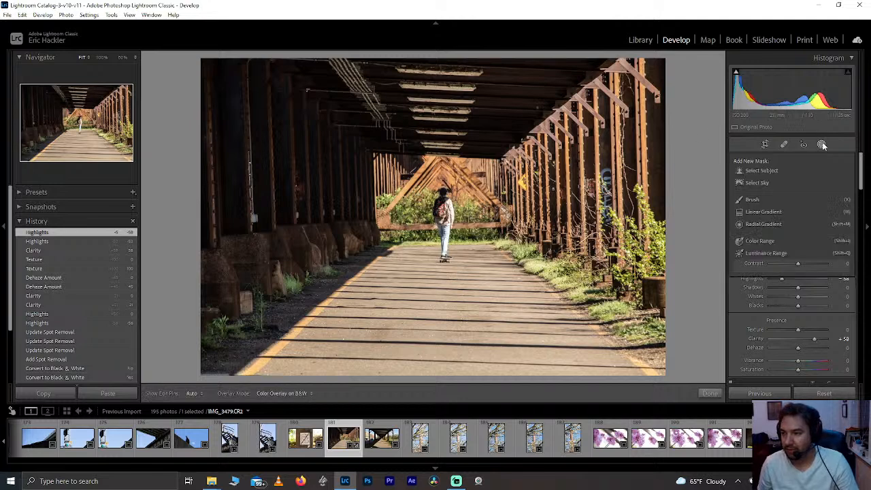
left_click(762, 171)
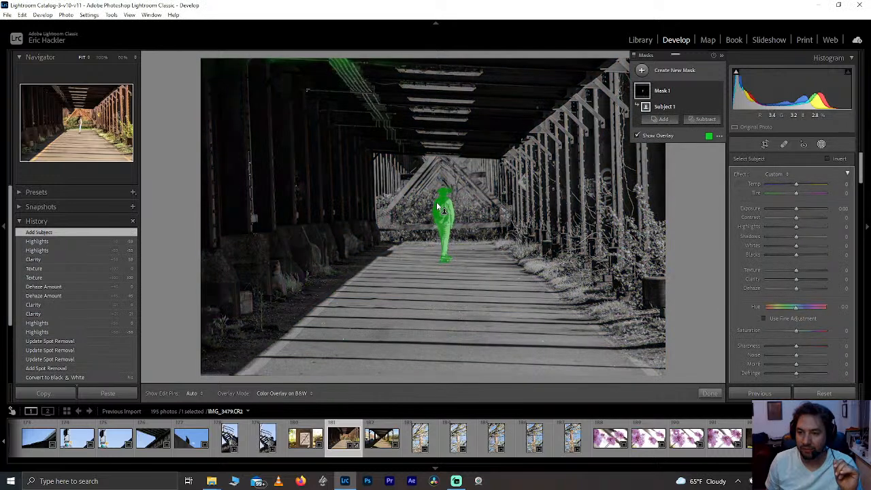
left_click(703, 120)
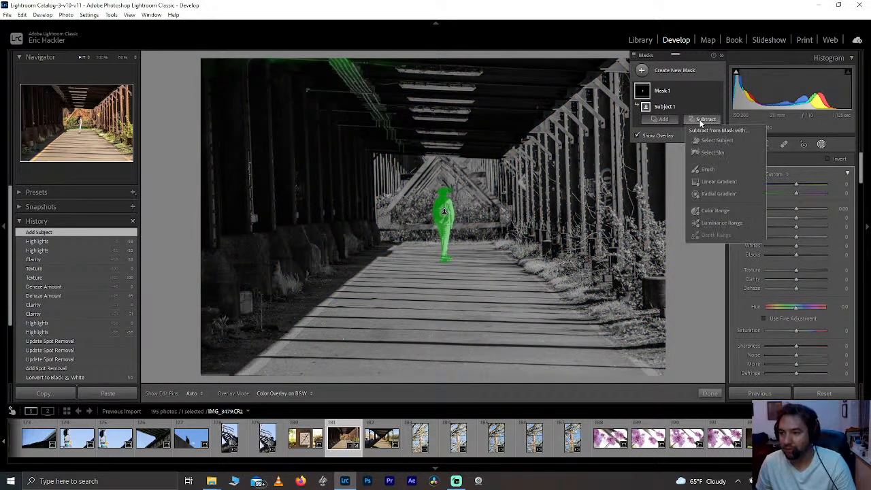
left_click(704, 72)
left_click(706, 73)
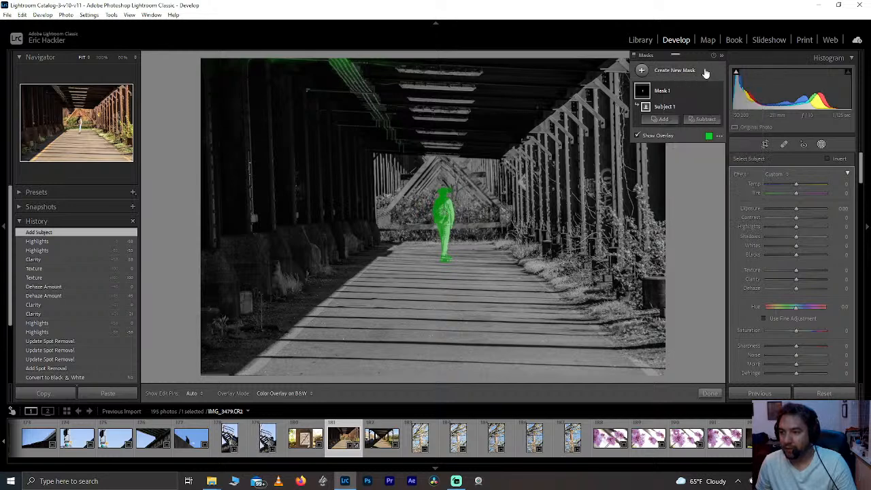
right_click(710, 109)
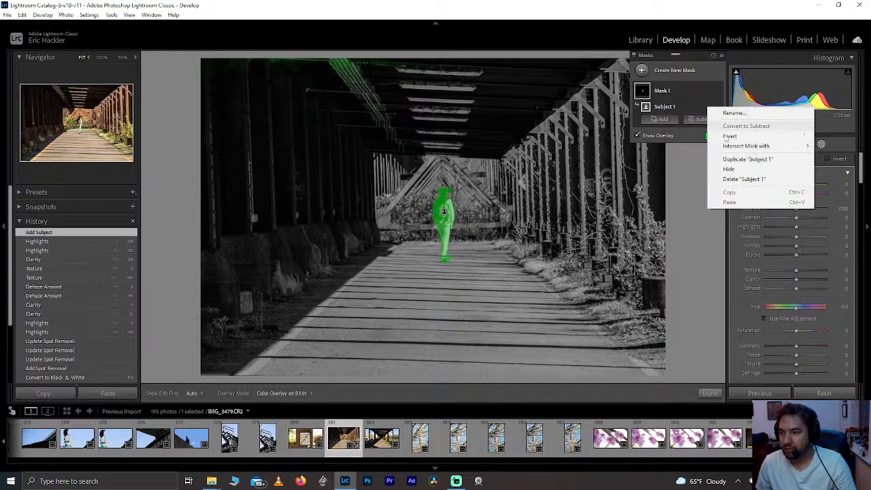
left_click(730, 123)
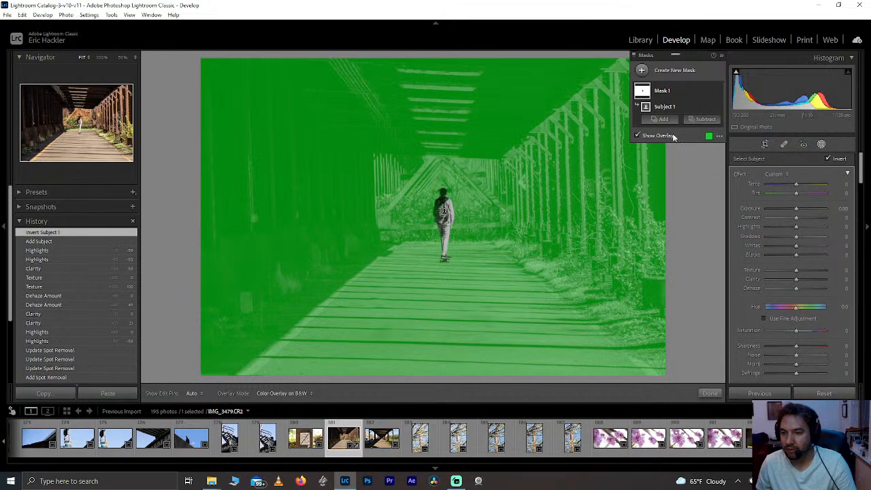
Add a size 19 brush to the inverted mask and paint over the shaded wall and walkway on the photo's left side
left_click(660, 119)
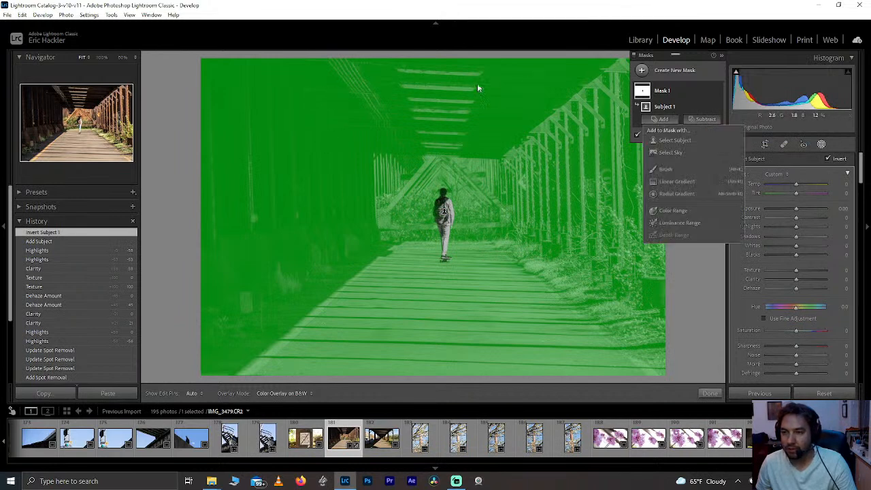
left_click(666, 169)
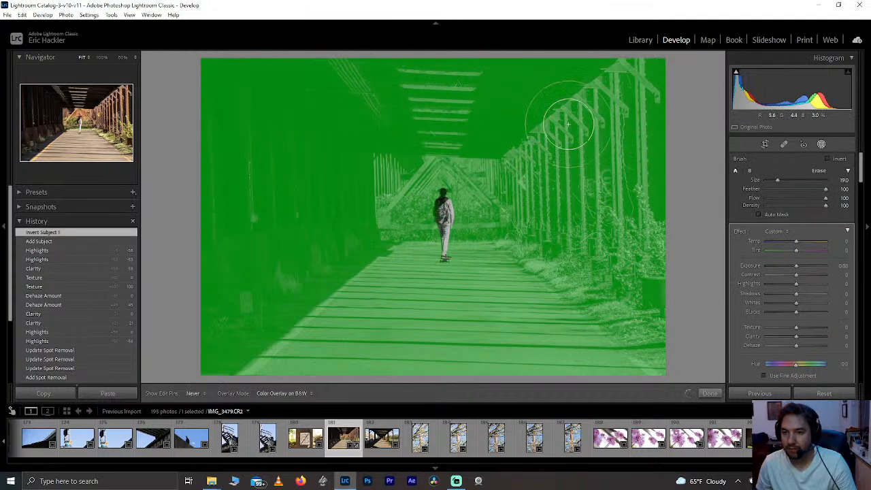
mouse_move(256, 235)
left_mouse_down()
mouse_move(212, 372)
mouse_move(316, 330)
mouse_move(333, 344)
left_mouse_up()
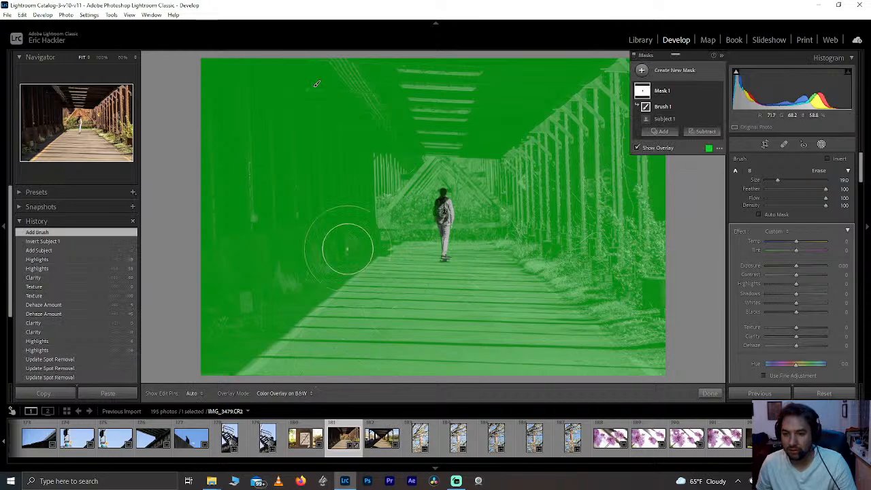
Inspect the mask around the skateboarder at 100% and switch the overlay mode to Color Overlay
left_click(77, 121)
left_click(100, 58)
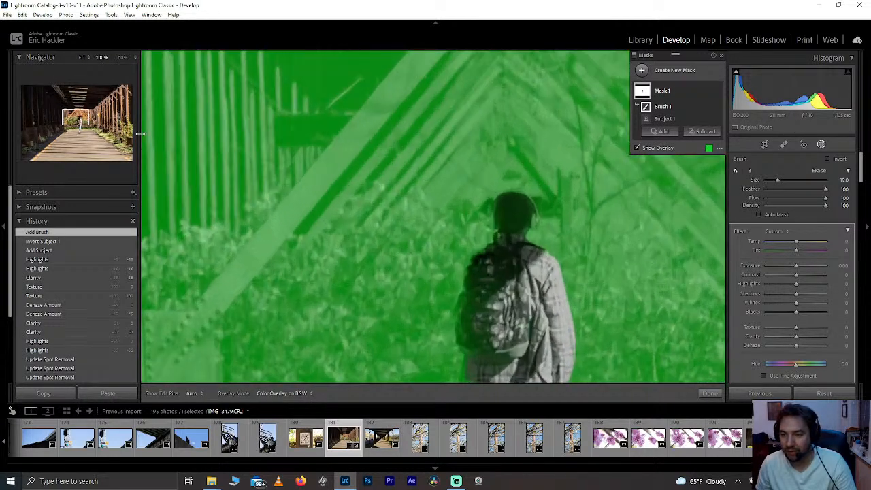
left_click_drag(80, 122, 91, 128)
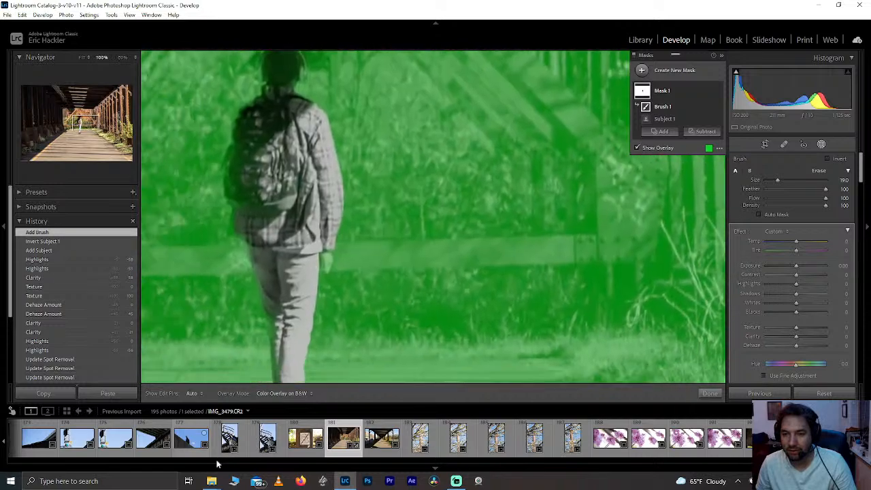
left_click(277, 393)
left_click(255, 404)
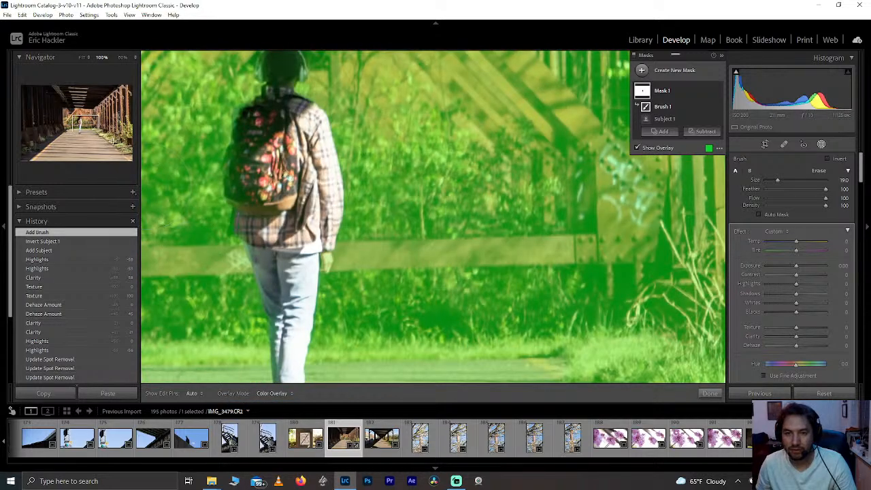
Subtract a brush from the inverted background mask and paint over the skateboarder from backpack to skateboard, reducing the brush to size 6
left_click(86, 123)
left_click_drag(81, 122, 76, 121)
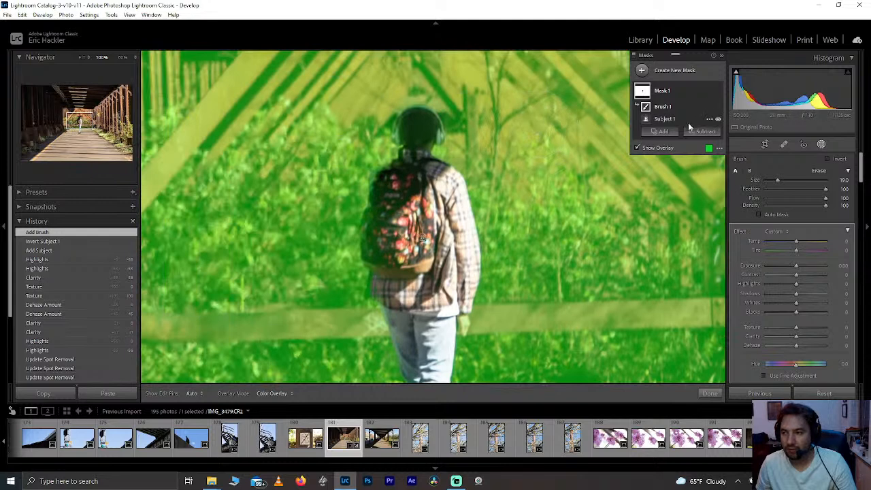
left_click(703, 132)
left_click(709, 181)
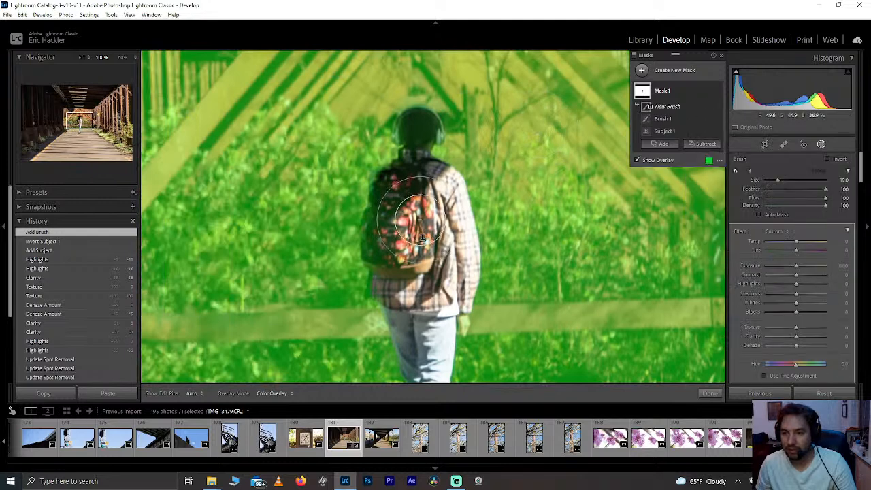
mouse_move(415, 218)
left_mouse_down()
mouse_move(402, 242)
mouse_move(385, 218)
mouse_move(385, 242)
mouse_move(411, 180)
mouse_move(410, 200)
mouse_move(428, 197)
mouse_move(432, 174)
mouse_move(415, 134)
mouse_move(422, 124)
mouse_move(429, 133)
mouse_move(423, 123)
mouse_move(406, 135)
mouse_move(412, 121)
mouse_move(436, 137)
mouse_move(415, 115)
mouse_move(405, 139)
mouse_move(401, 123)
mouse_move(429, 120)
mouse_move(409, 118)
mouse_move(421, 118)
mouse_move(407, 201)
mouse_move(396, 175)
mouse_move(380, 184)
mouse_move(379, 199)
mouse_move(382, 174)
mouse_move(397, 170)
mouse_move(378, 178)
mouse_move(368, 228)
mouse_move(373, 261)
mouse_move(385, 271)
mouse_move(384, 256)
mouse_move(375, 289)
mouse_move(387, 292)
mouse_move(402, 235)
mouse_move(419, 271)
left_mouse_up()
scroll(411, 196, "down", 5)
scroll(431, 171, "down", 1)
left_click_drag(87, 123, 83, 126)
mouse_move(354, 351)
left_mouse_down()
mouse_move(375, 369)
mouse_move(330, 369)
mouse_move(359, 364)
left_mouse_up()
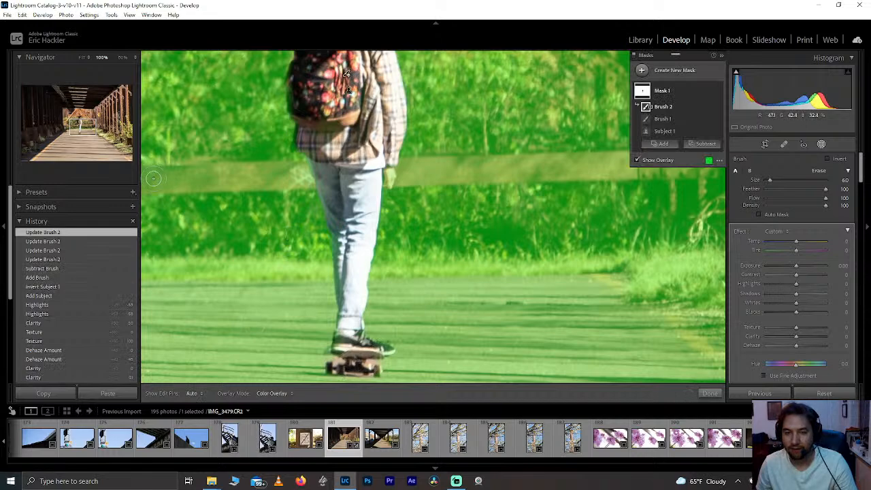
left_click(84, 127)
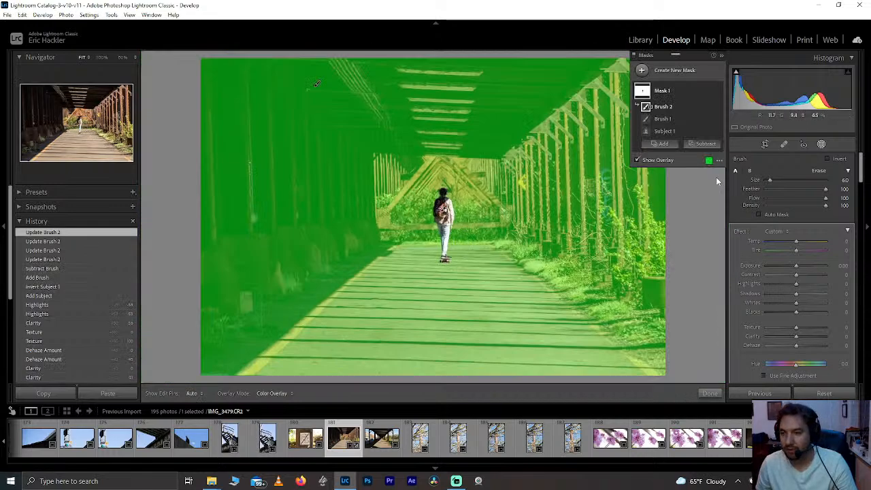
Set the background mask's Clarity to 63 and keep its Blacks at 0
left_click_drag(798, 312, 850, 338)
double_click(785, 312)
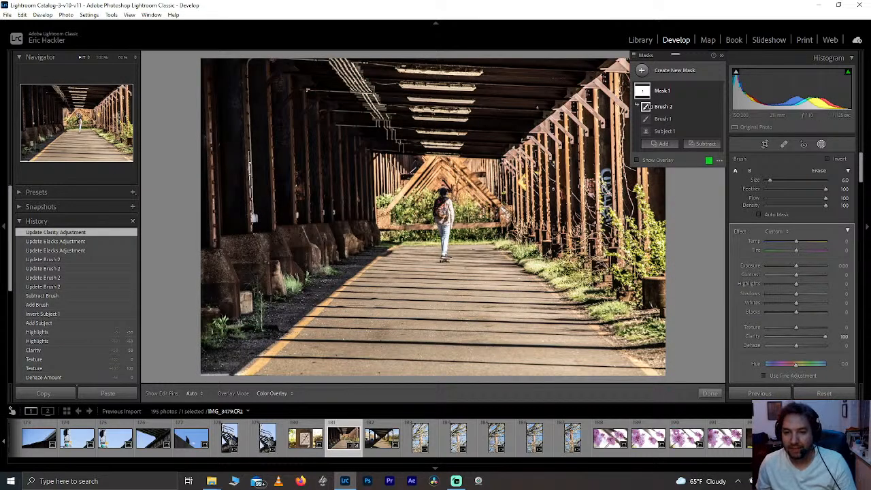
key("z")
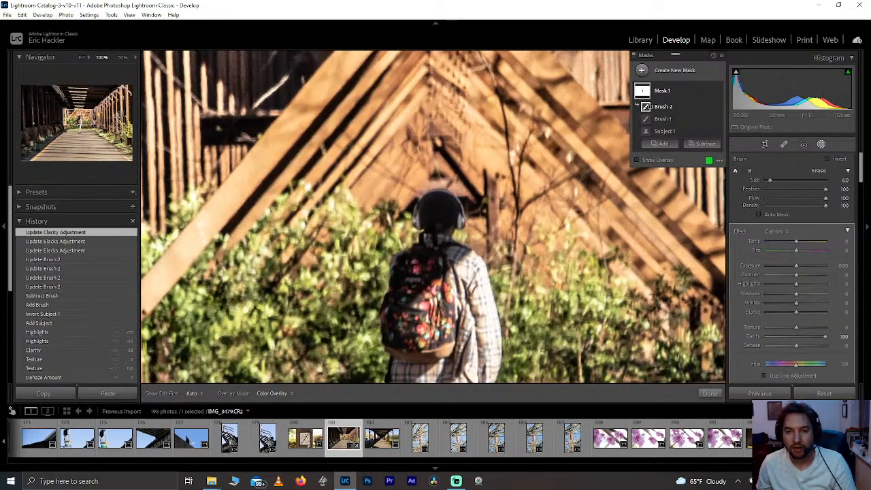
key("z")
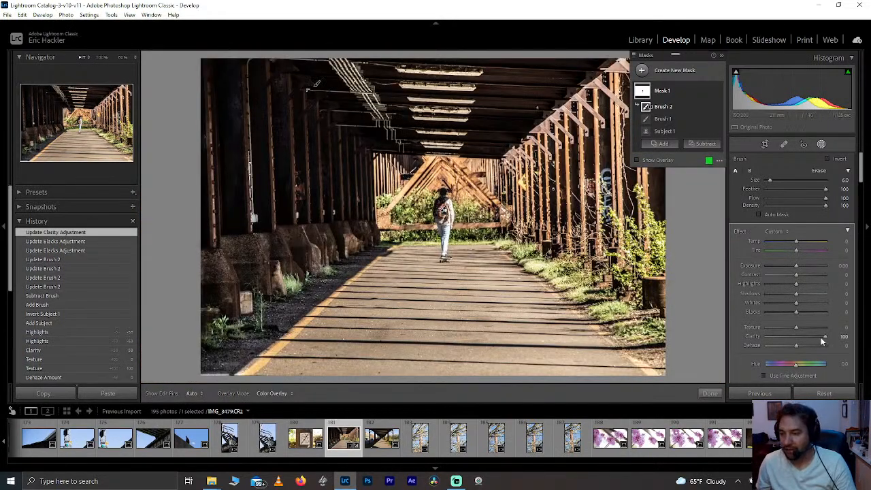
left_click_drag(824, 339, 815, 339)
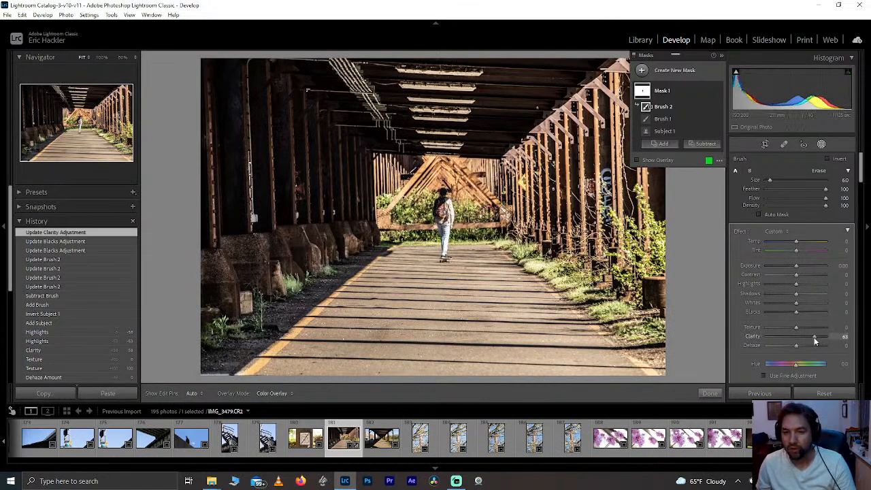
Set the background mask's Highlights to -49 and Shadows to 83, and check the area around the skateboarder at 100%
left_click_drag(798, 284, 772, 286)
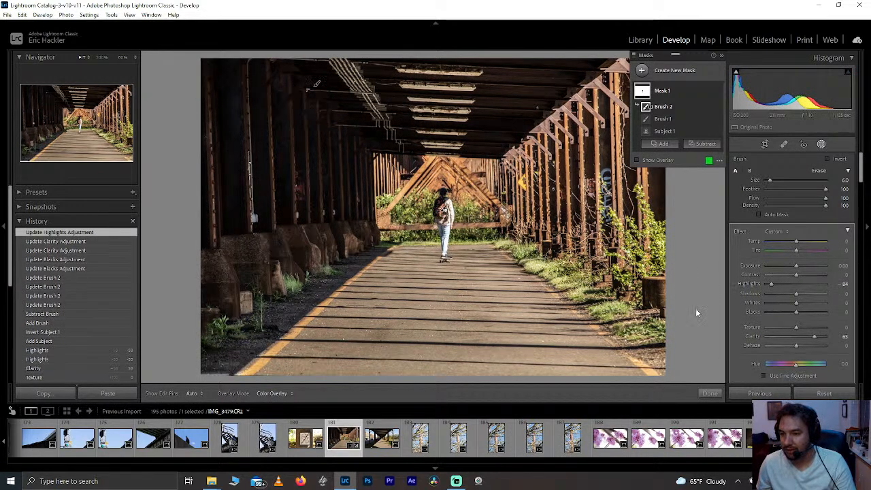
left_click_drag(770, 283, 844, 277)
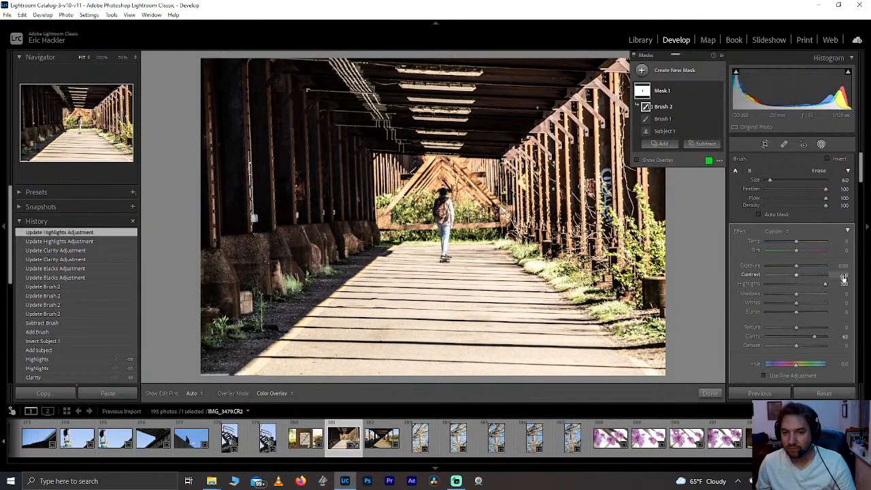
left_click_drag(782, 284, 782, 284)
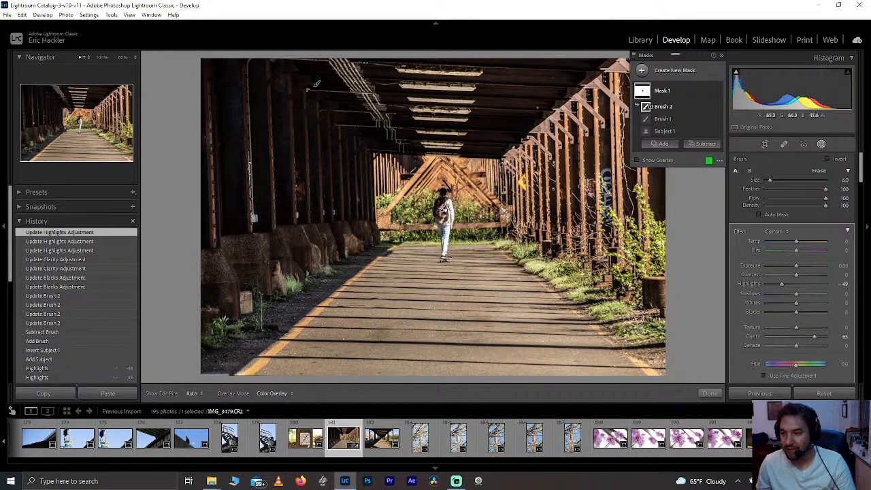
left_click_drag(777, 294, 827, 295)
left_click(826, 294)
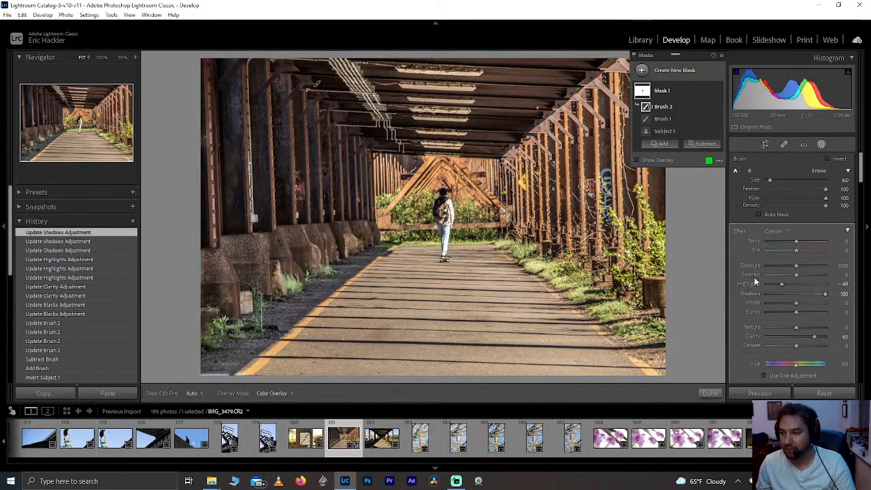
left_click(821, 294)
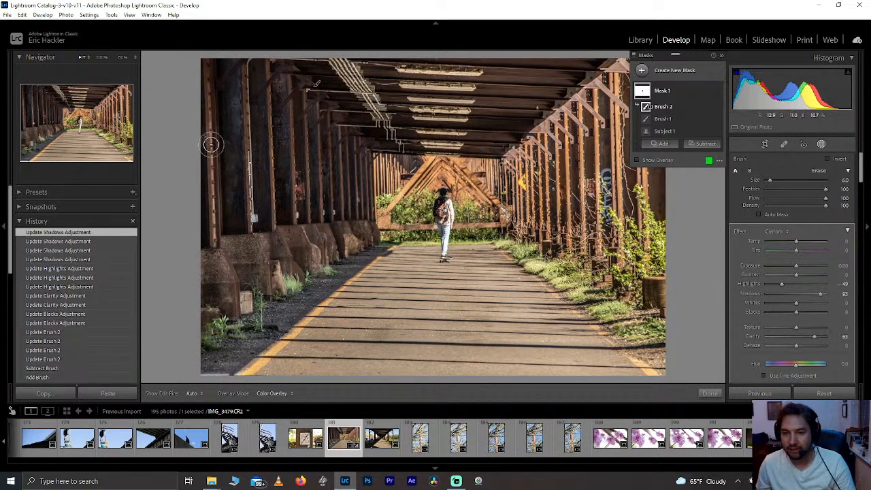
left_click(100, 59)
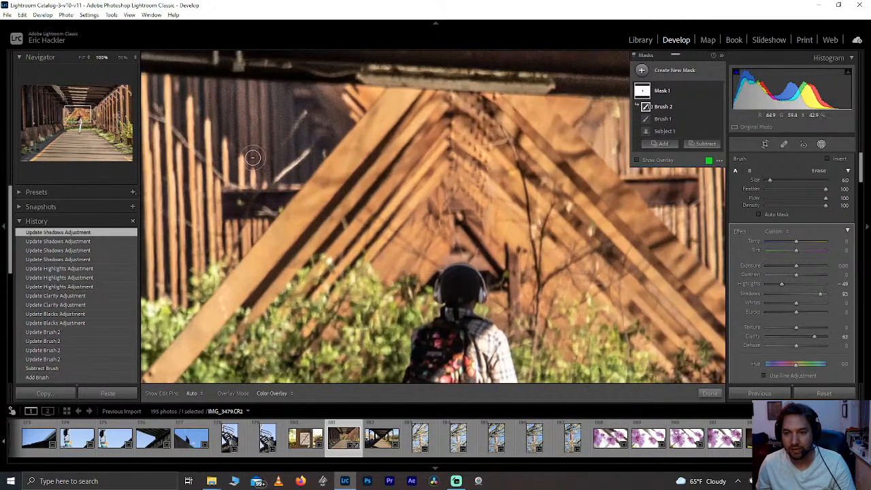
left_click_drag(110, 123, 46, 113)
left_click(82, 58)
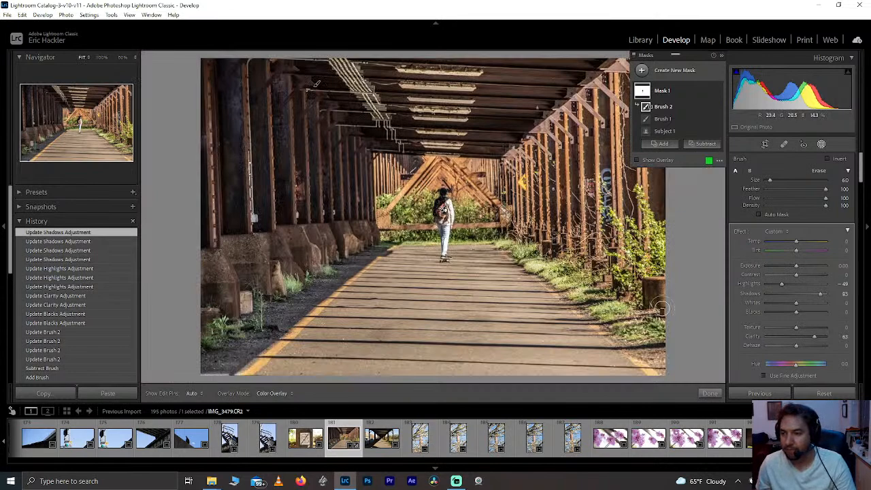
Create a new Select Subject mask of the skateboarder and add a subtracting size 6 brush to it
left_click(674, 71)
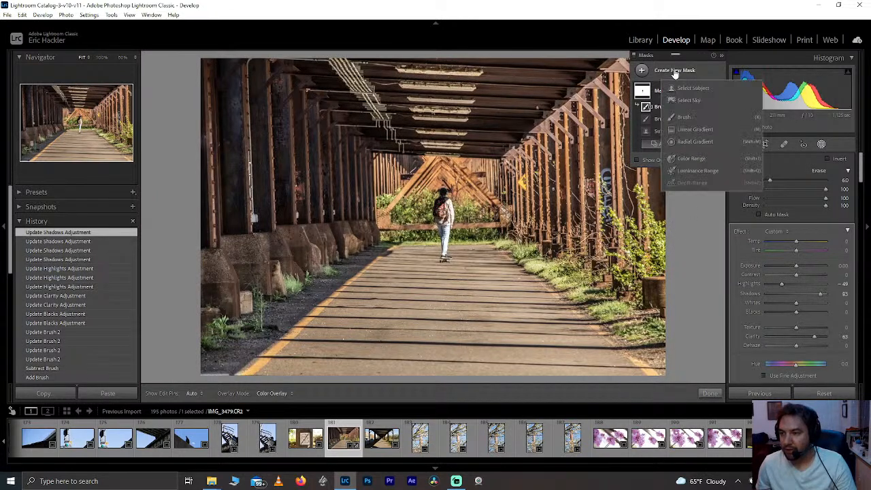
left_click(694, 91)
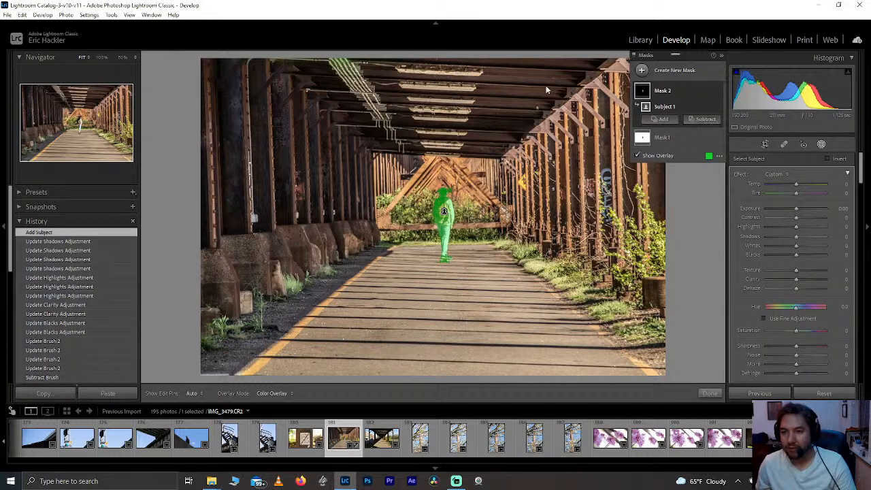
left_click(707, 120)
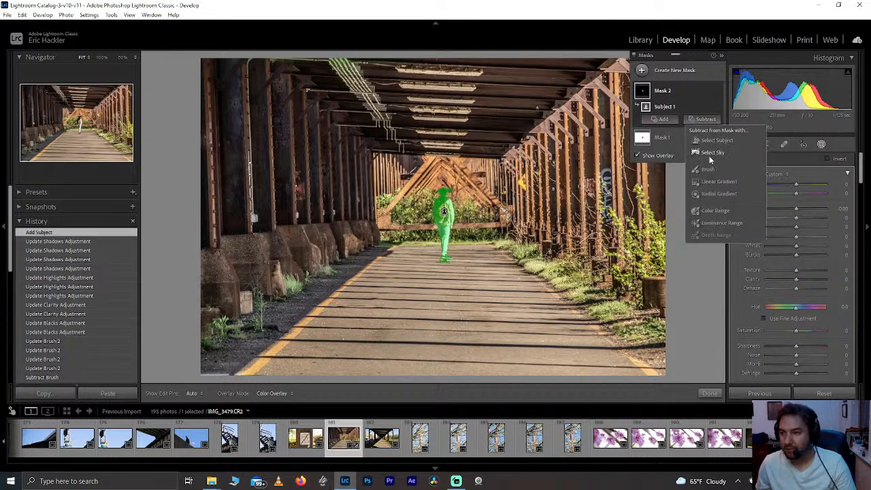
left_click(712, 170)
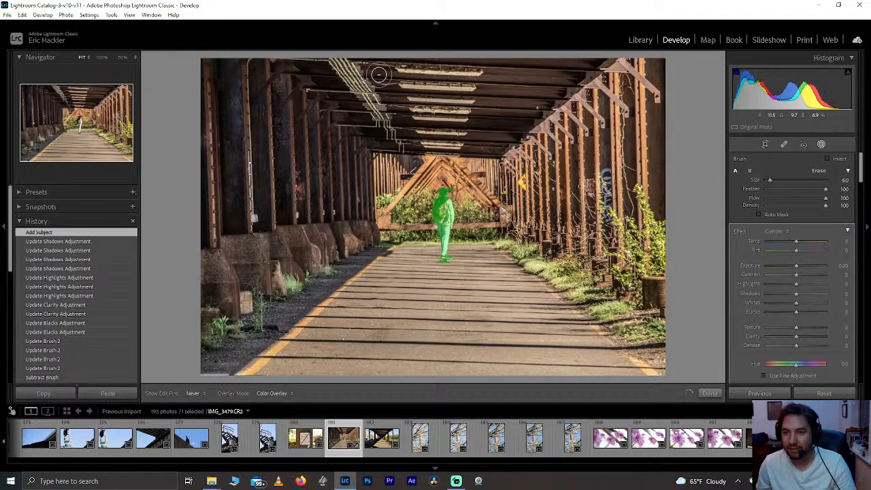
left_click_drag(564, 66, 433, 85)
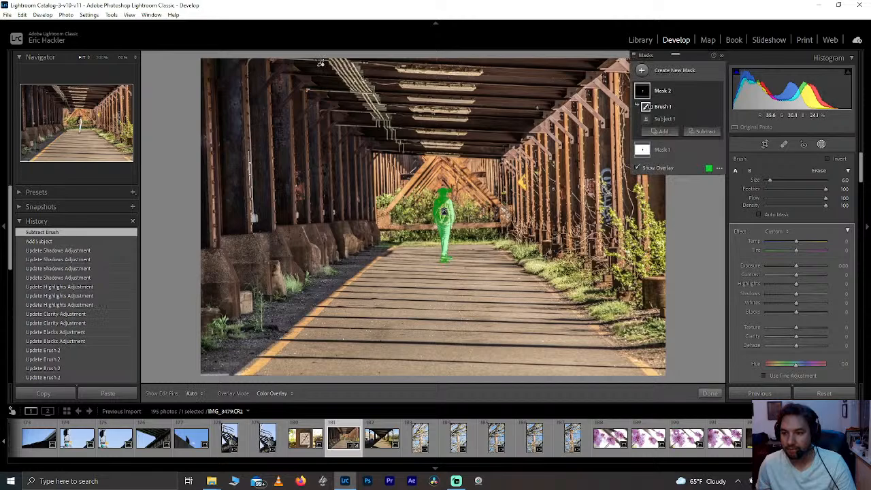
Paint away the mask spill around the skateboarder's head with the subtracting brush at size 8
left_click(78, 119)
left_click(79, 118)
left_click(79, 118)
scroll(479, 184, "up", 1)
mouse_move(477, 181)
left_mouse_down()
mouse_move(464, 156)
mouse_move(462, 179)
mouse_move(455, 172)
mouse_move(445, 154)
mouse_move(472, 178)
mouse_move(445, 148)
left_mouse_up()
mouse_move(386, 161)
left_mouse_down()
mouse_move(375, 184)
mouse_move(395, 142)
mouse_move(409, 142)
left_mouse_up()
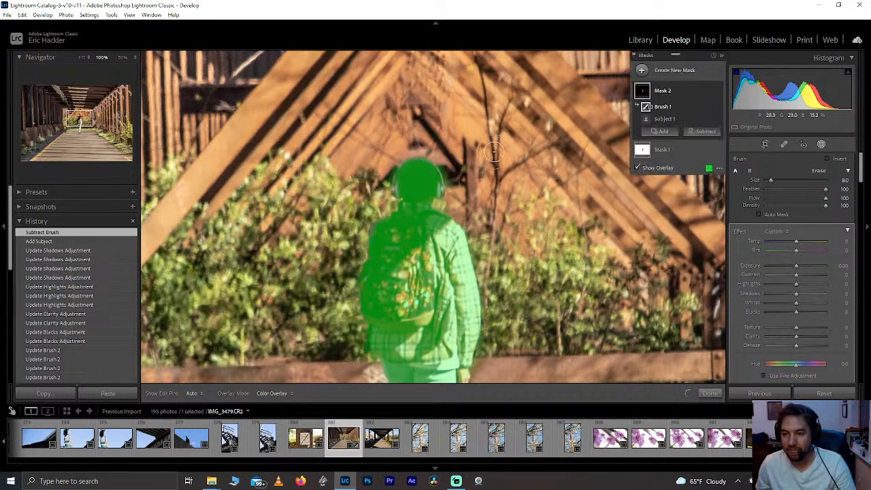
left_click_drag(78, 118, 80, 133)
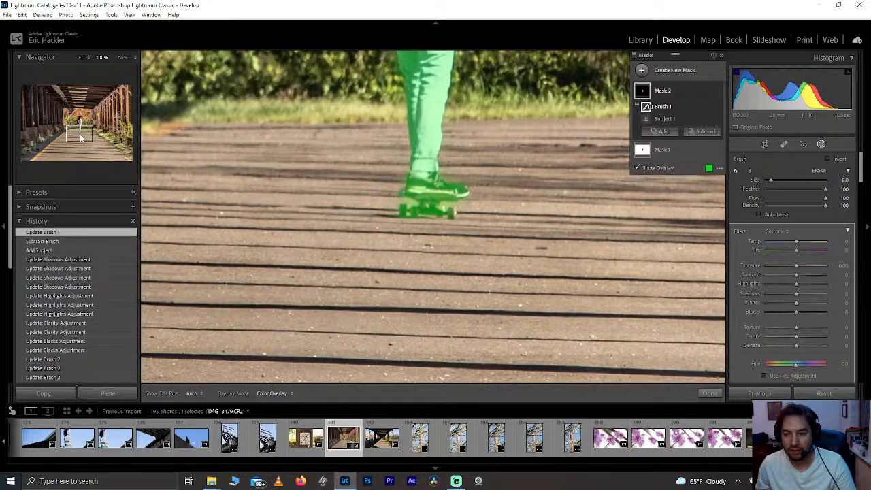
Hide the mask overlay and set the skateboarder mask's Shadows to 100 and Blacks to 29, leaving Highlights and Exposure at 0
key("ctrl+minus")
key("ctrl+minus")
key("o")
left_click_drag(800, 284, 805, 312)
double_click(803, 286)
left_click_drag(796, 269, 797, 268)
double_click(797, 268)
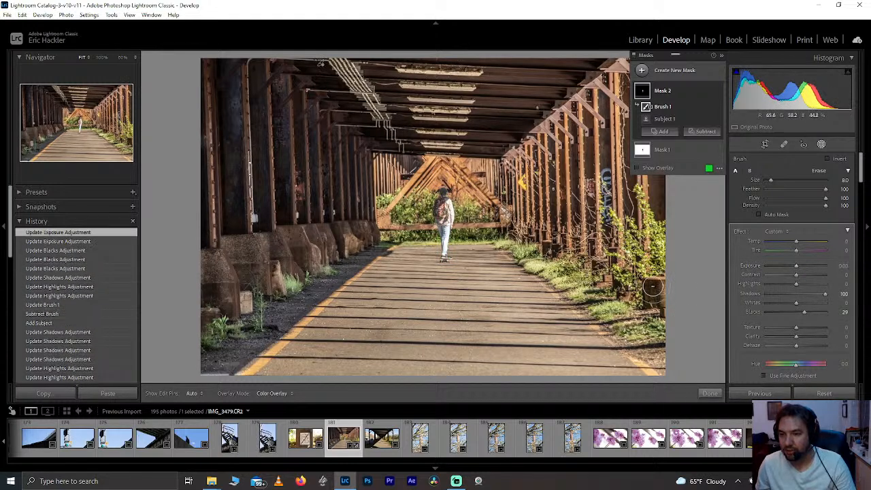
Set the skateboarder mask's Texture to 100 and reset its Clarity, Dehaze and Blacks to 0
double_click(806, 336)
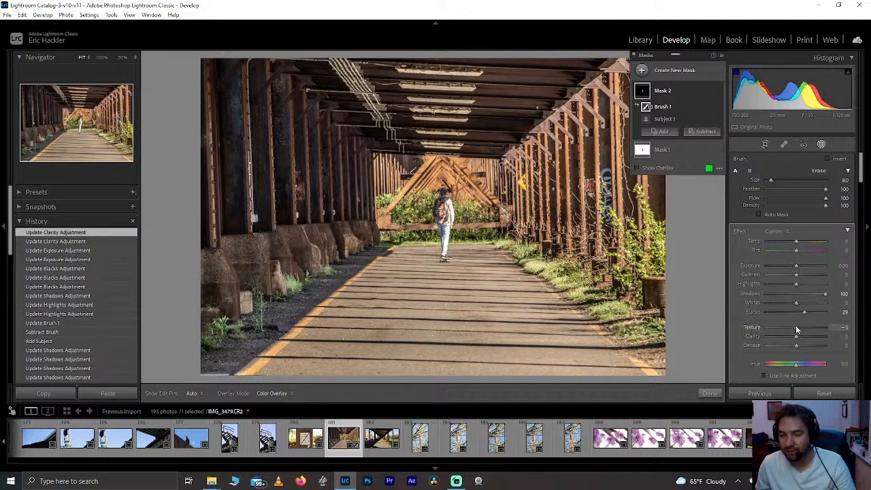
left_click_drag(797, 330, 856, 329)
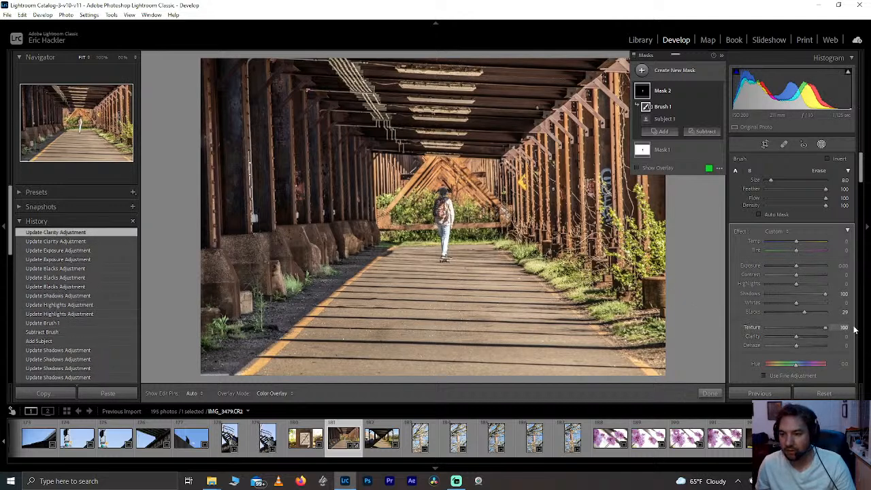
left_click_drag(762, 333, 856, 331)
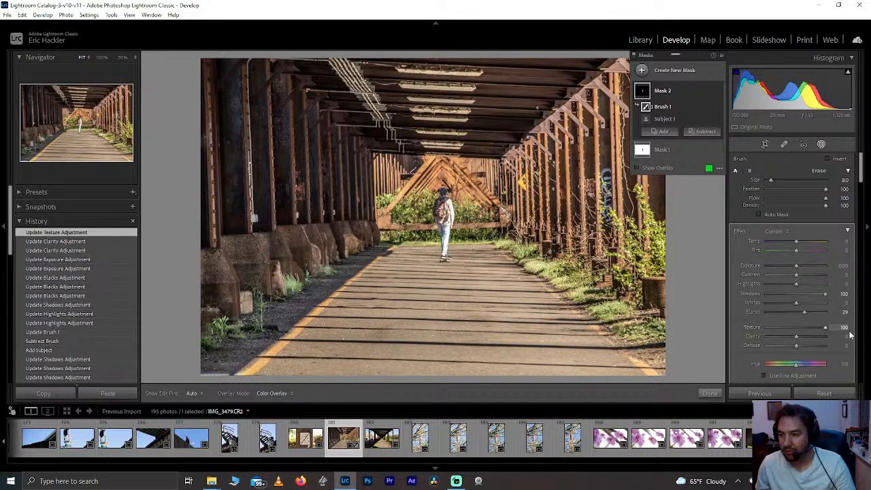
left_click_drag(821, 346, 804, 347)
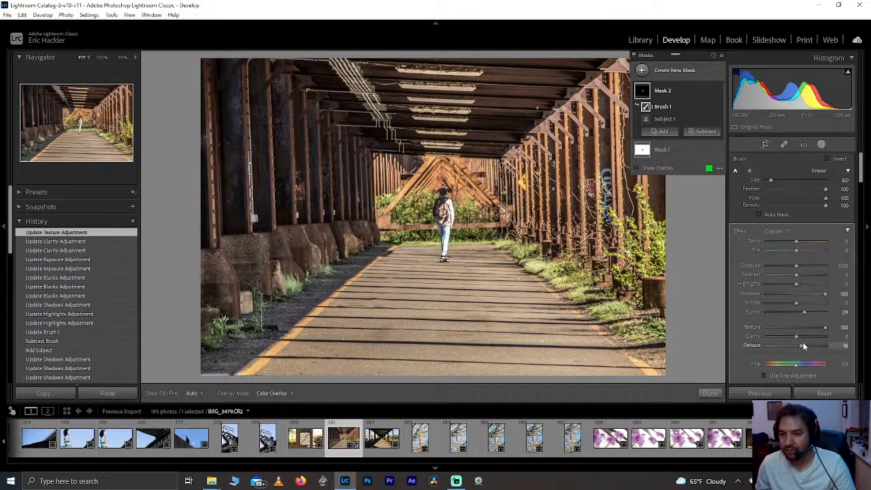
double_click(807, 347)
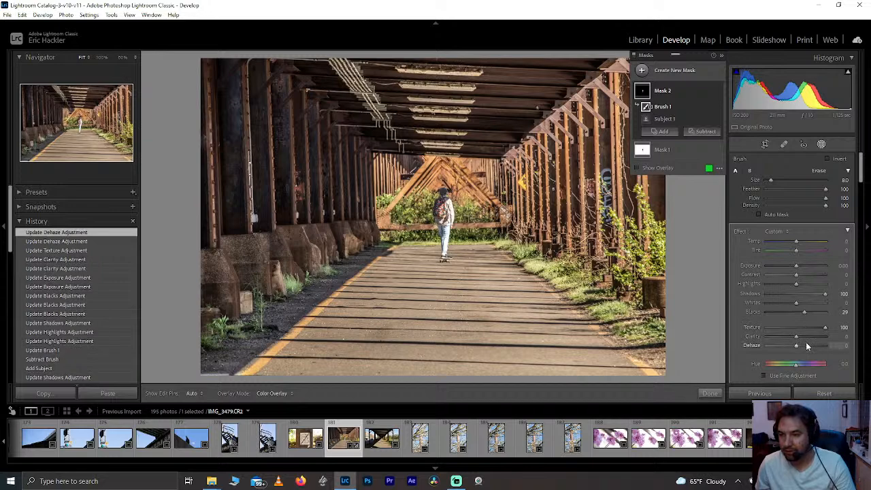
key("z")
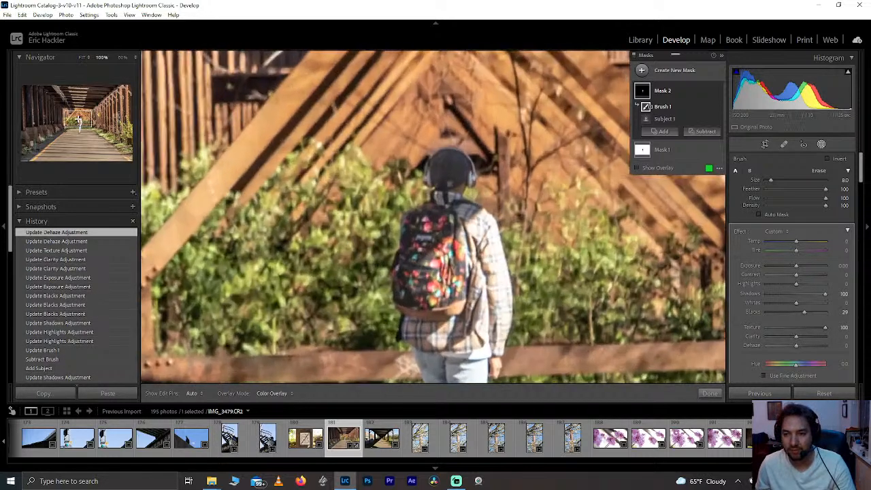
double_click(804, 312)
key("z")
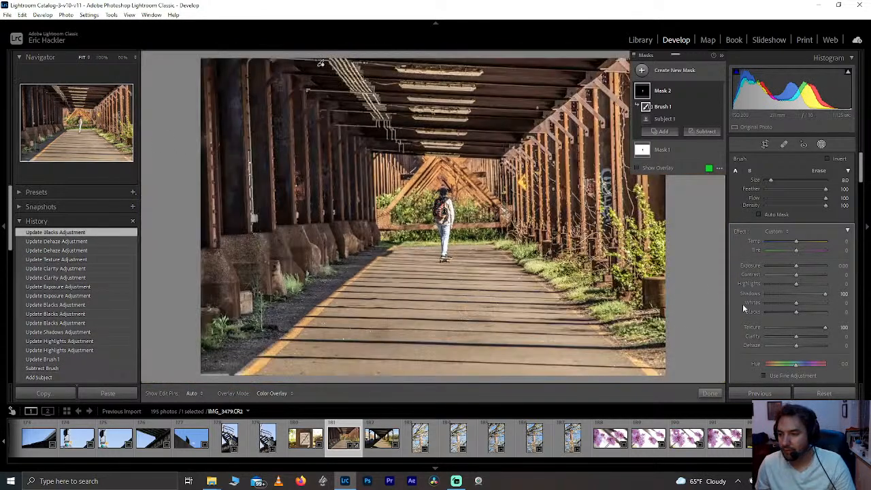
Lower the background mask's Exposure to -0.40
left_click(679, 150)
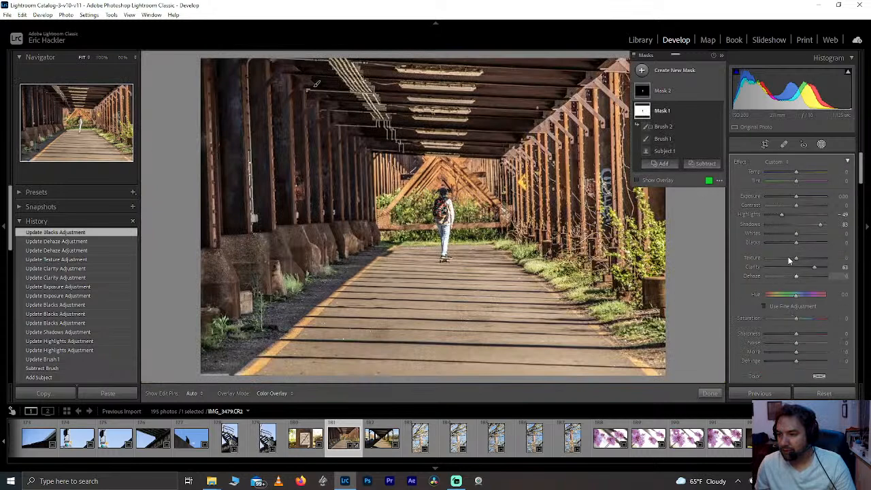
left_click_drag(798, 198, 793, 197)
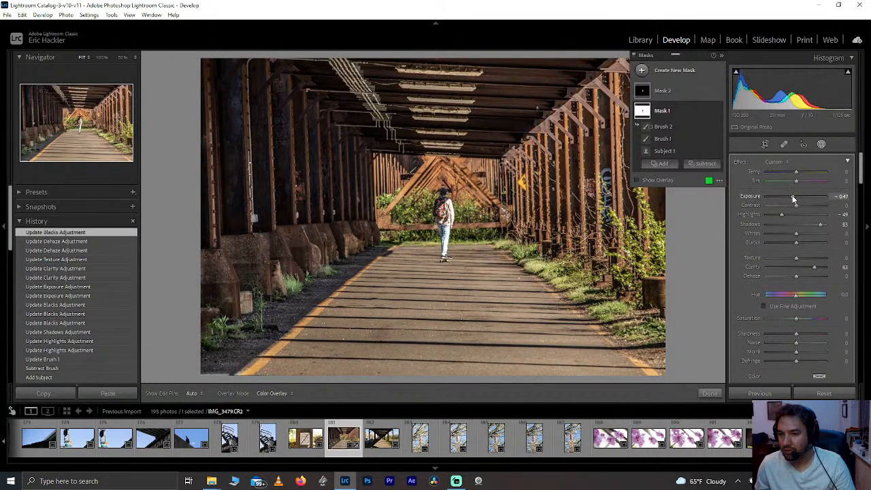
left_click_drag(793, 198, 794, 197)
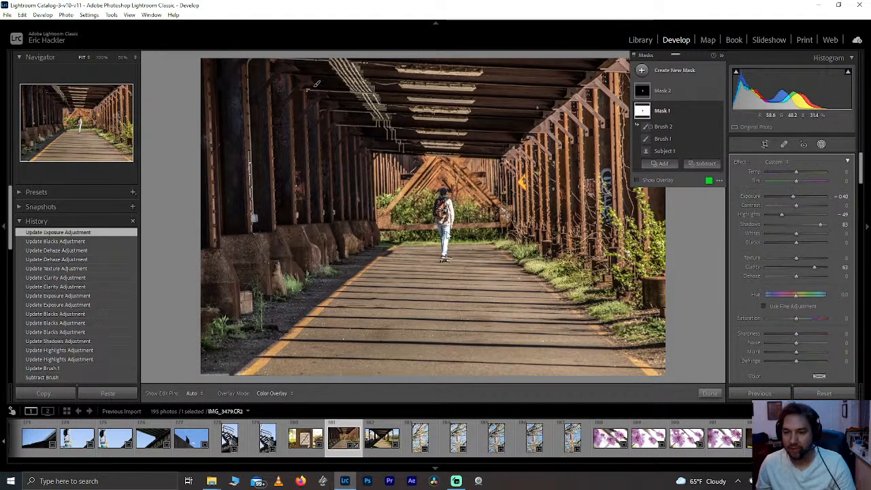
Set the skateboarder mask's Whites to 32
left_click(663, 91)
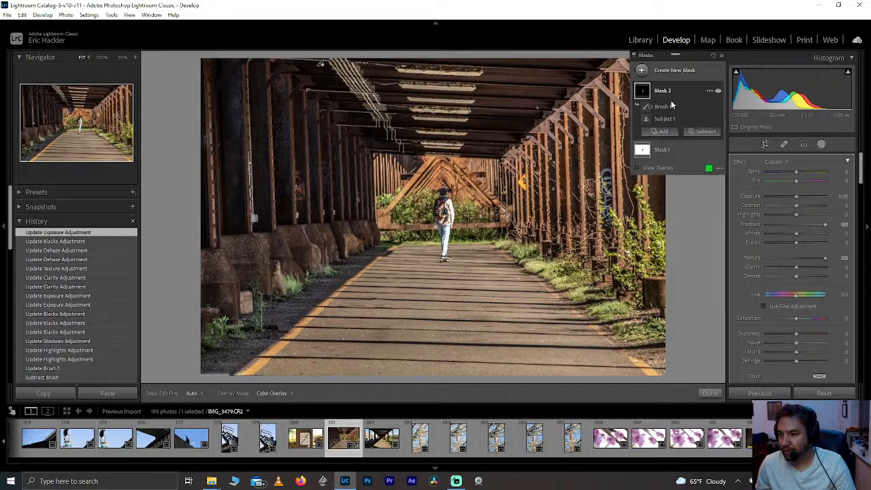
mouse_move(799, 232)
left_mouse_down()
mouse_move(814, 235)
mouse_move(806, 237)
left_mouse_up()
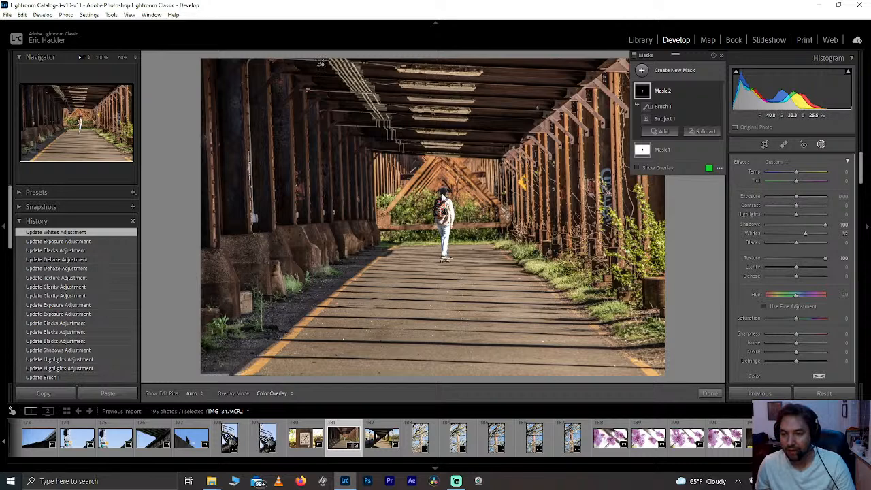
Finish masking and set the HSL Blue Luminance to +100, leaving the Blue Saturation at 0
left_click(710, 393)
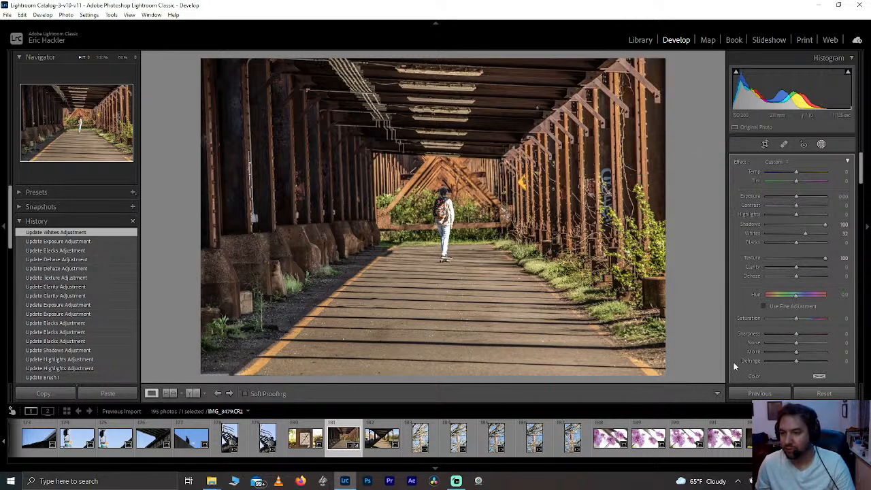
scroll(739, 264, "down", 10)
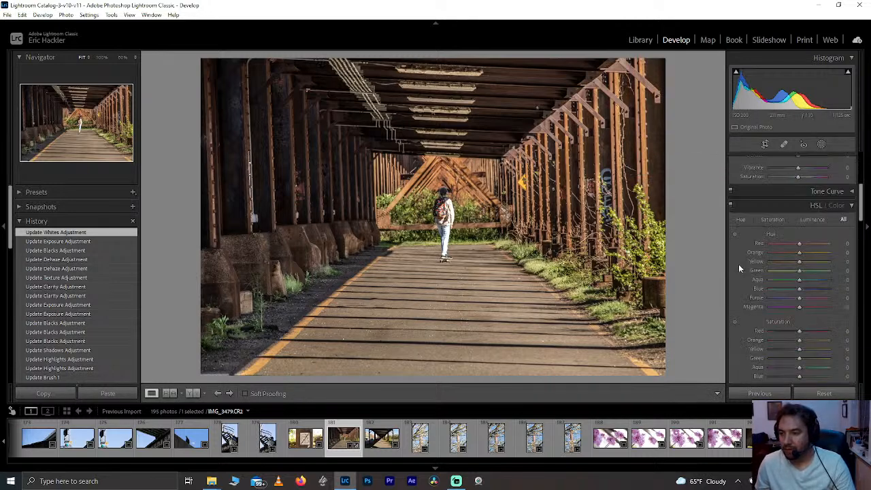
left_click_drag(800, 246, 832, 247)
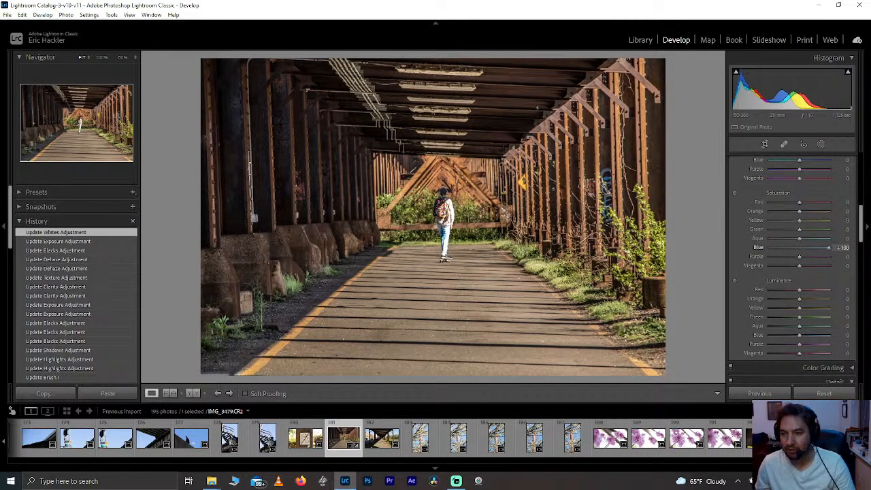
mouse_move(832, 247)
left_mouse_down()
mouse_move(768, 245)
mouse_move(825, 247)
left_mouse_up()
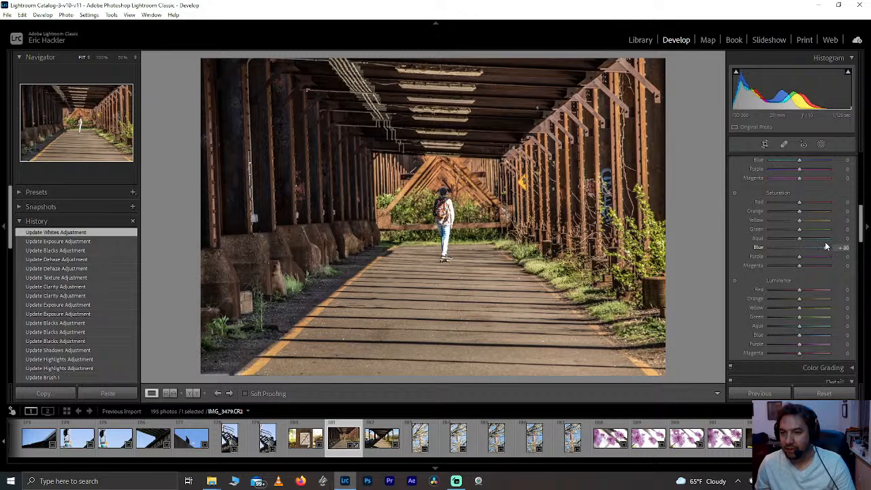
double_click(818, 247)
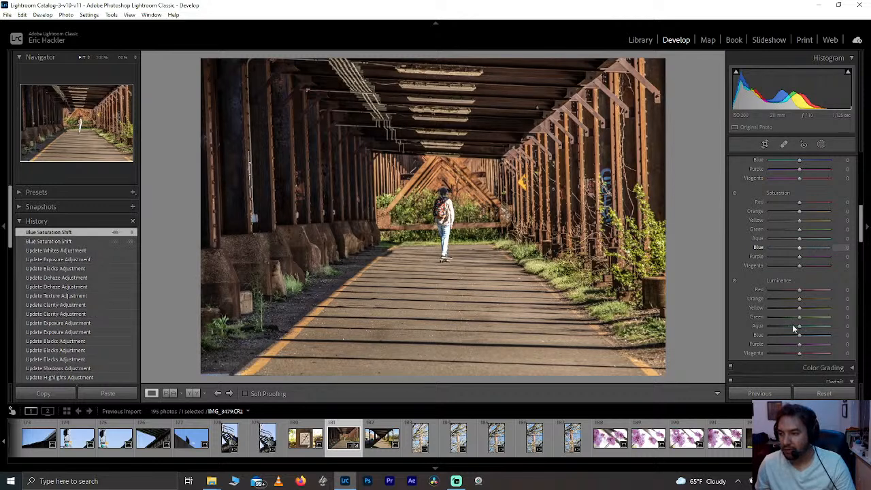
left_click_drag(800, 336, 851, 341)
left_click_drag(765, 343, 861, 336)
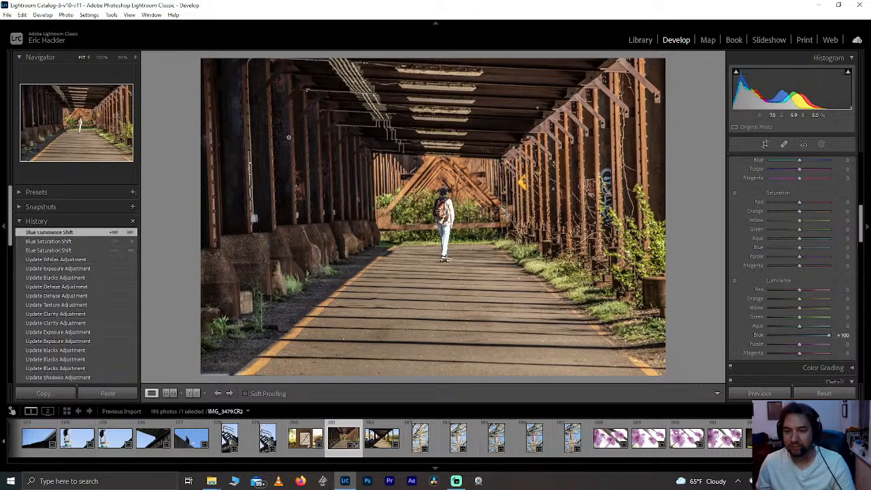
Set the HSL Red Saturation to +100, leaving the Red Luminance at 0
left_click_drag(800, 289, 847, 288)
left_click_drag(776, 283, 805, 290)
double_click(806, 290)
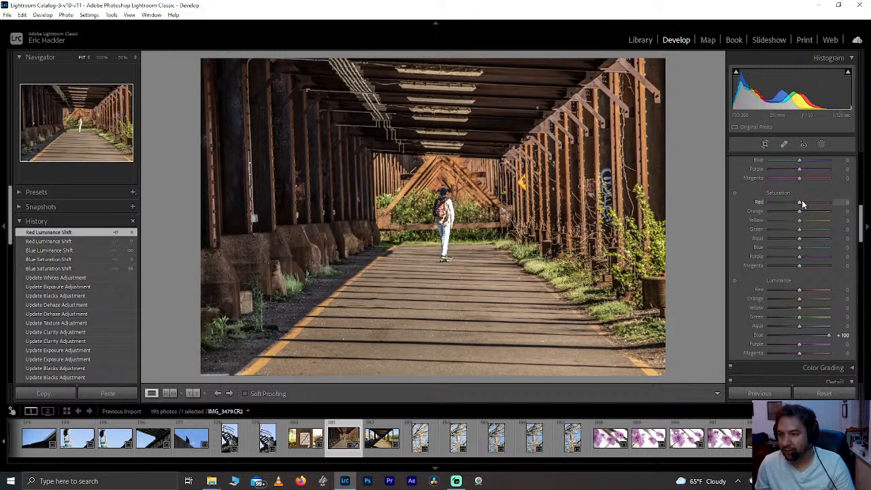
left_click_drag(829, 201, 866, 195)
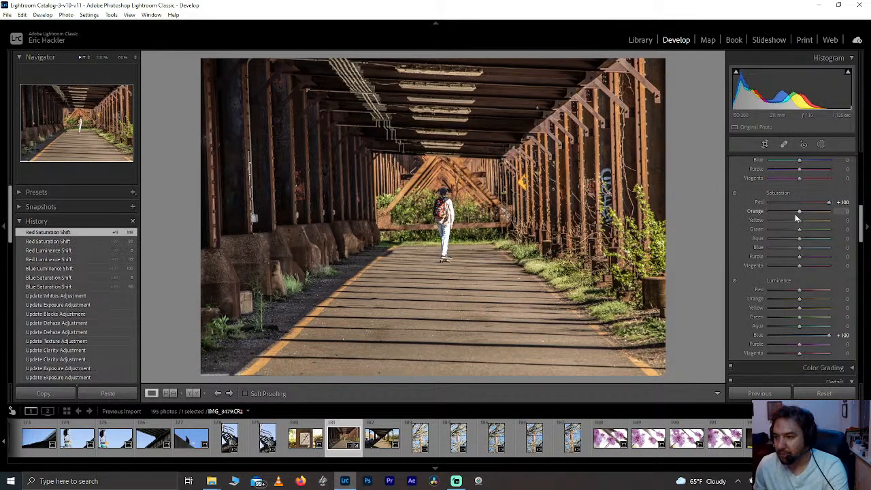
left_click_drag(805, 219, 842, 211)
double_click(795, 222)
left_click_drag(782, 210, 806, 213)
double_click(806, 212)
mouse_move(800, 300)
left_mouse_down()
mouse_move(746, 297)
mouse_move(823, 295)
mouse_move(834, 310)
mouse_move(730, 312)
mouse_move(787, 309)
left_mouse_up()
double_click(808, 300)
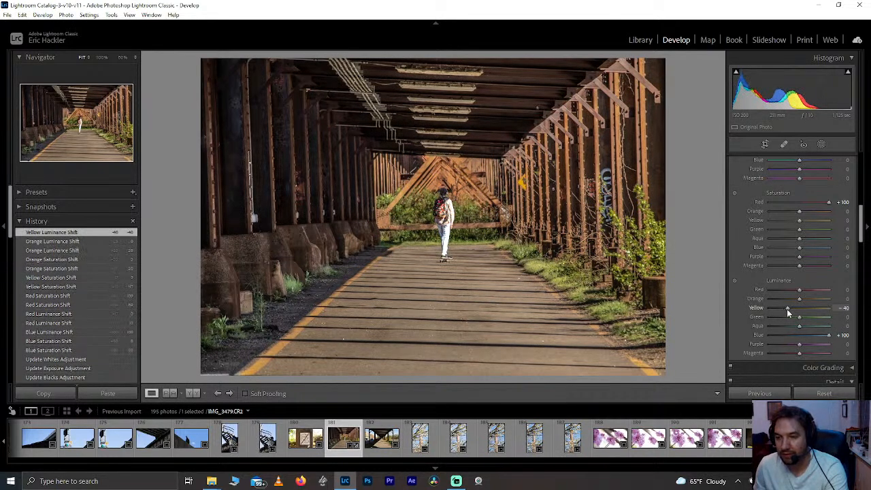
Try a Yellow Luminance of -54 with the Yellow Hue at -71 and the Green Hue at -100
double_click(787, 309)
left_click_drag(799, 308, 783, 309)
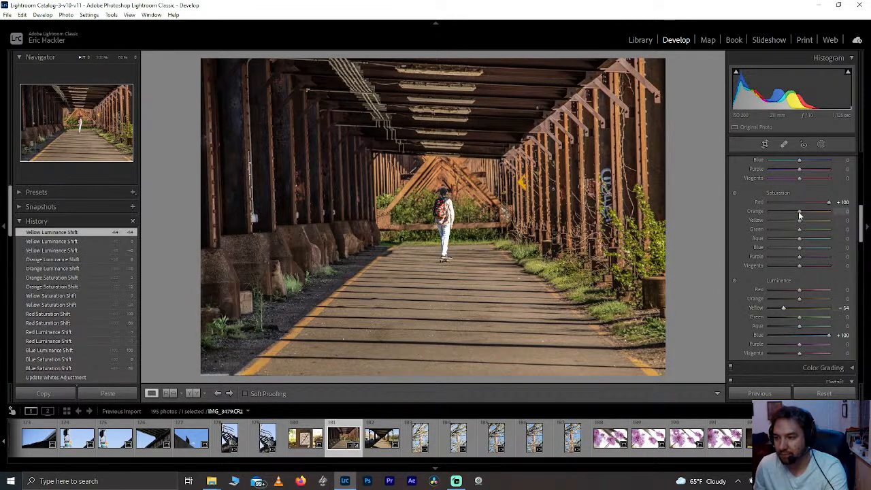
scroll(793, 194, "up", 2)
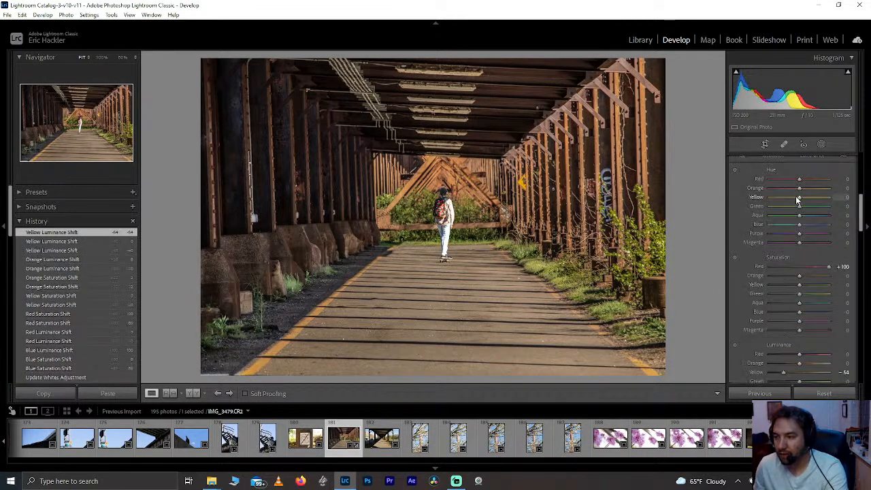
left_click_drag(799, 197, 756, 210)
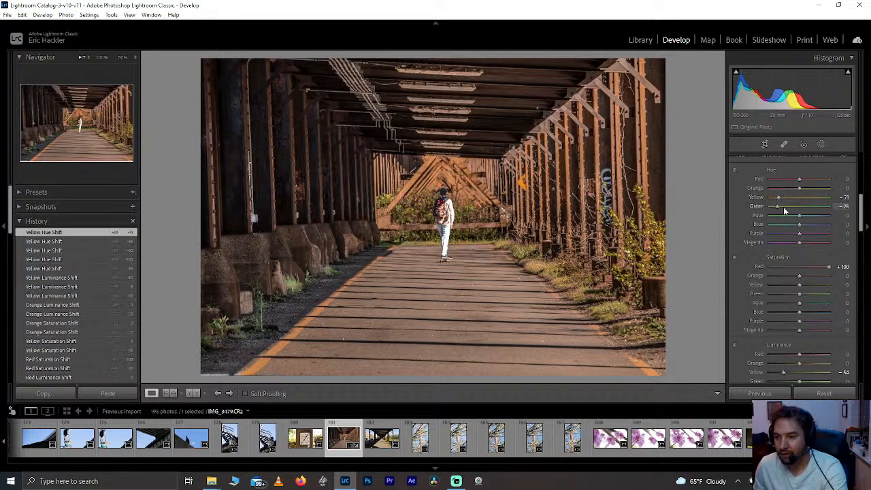
left_click_drag(828, 204, 743, 201)
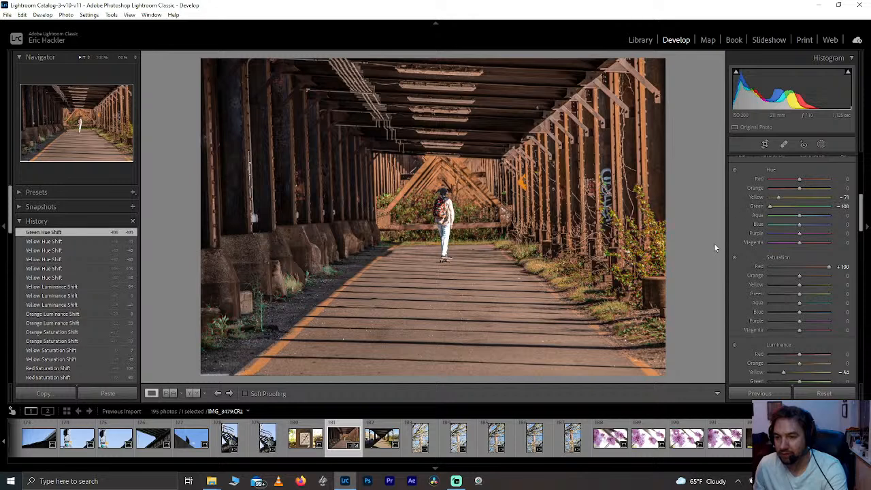
Set the Yellow Hue to -22 and reset the Green Hue to 0 after trying +100
double_click(776, 196)
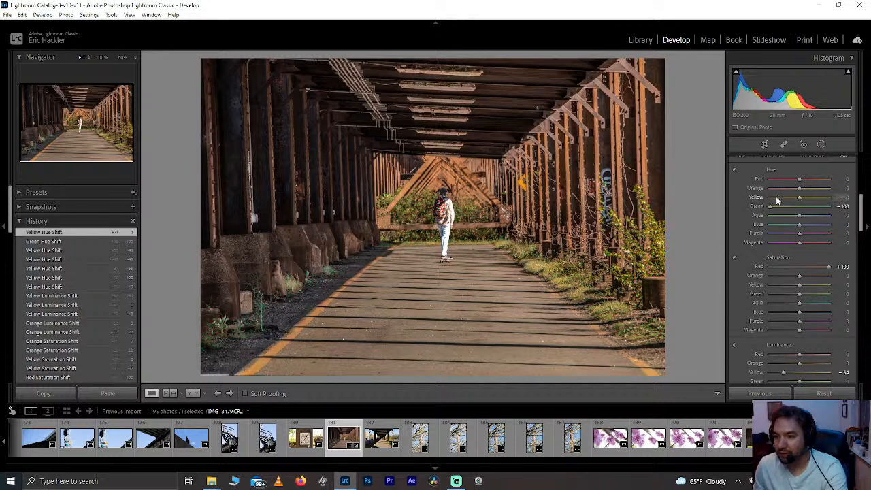
left_click_drag(777, 196, 793, 199)
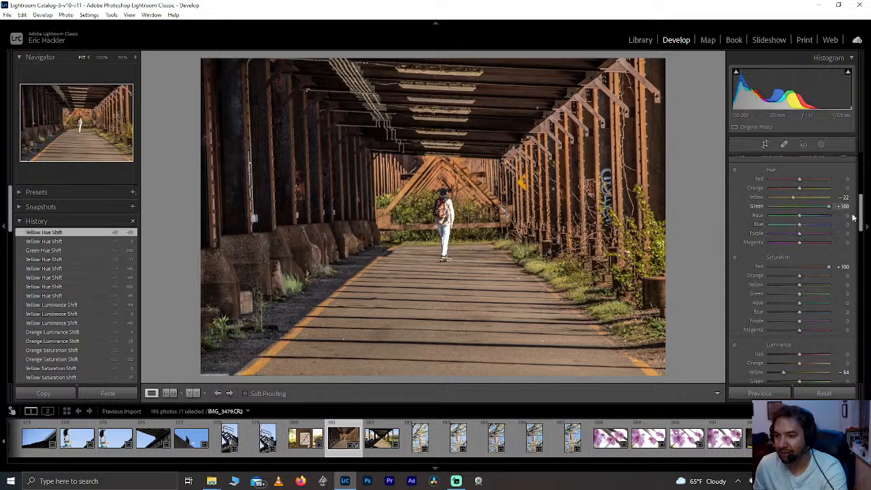
double_click(811, 206)
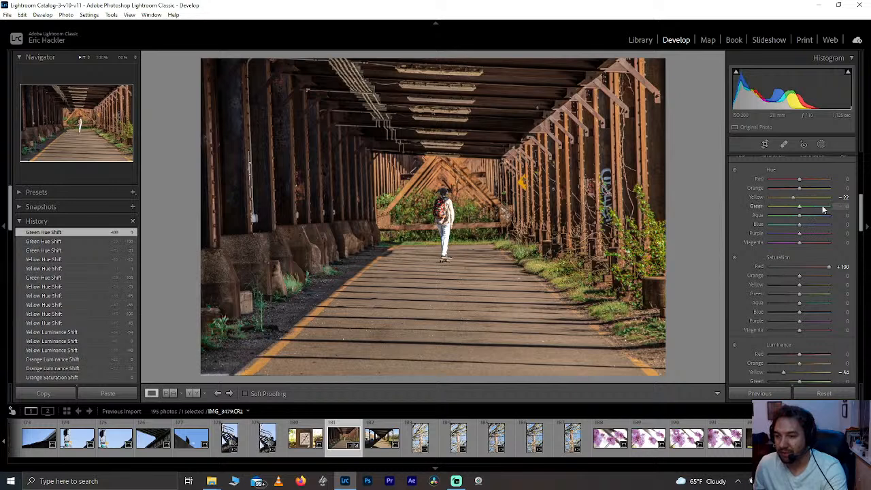
Set the Green Saturation to +100 and the Green Hue to +62, and reset the Yellow Hue to 0
left_click_drag(799, 294, 843, 295)
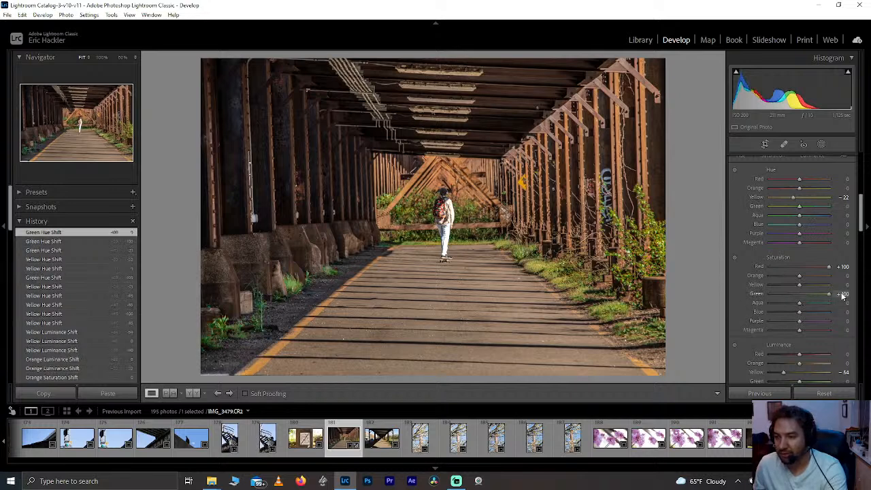
left_click_drag(800, 206, 819, 206)
double_click(796, 198)
mouse_move(793, 201)
left_mouse_down()
mouse_move(753, 198)
mouse_move(818, 195)
mouse_move(801, 195)
left_mouse_up()
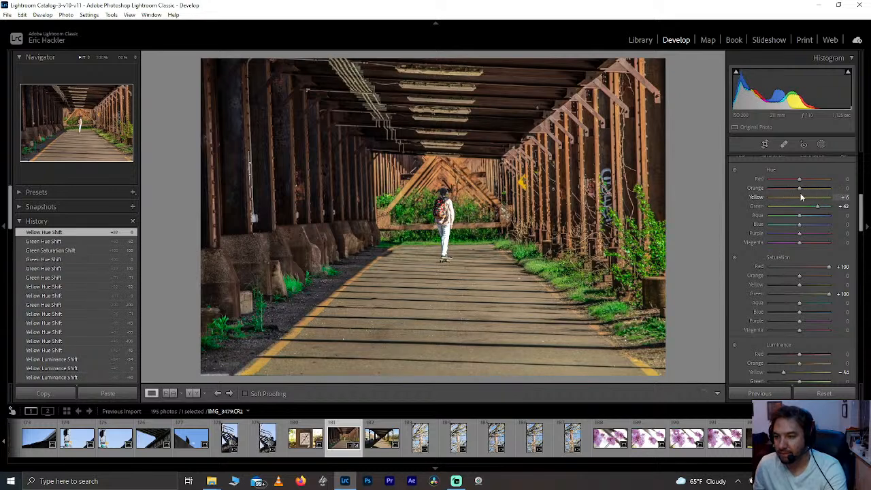
double_click(800, 199)
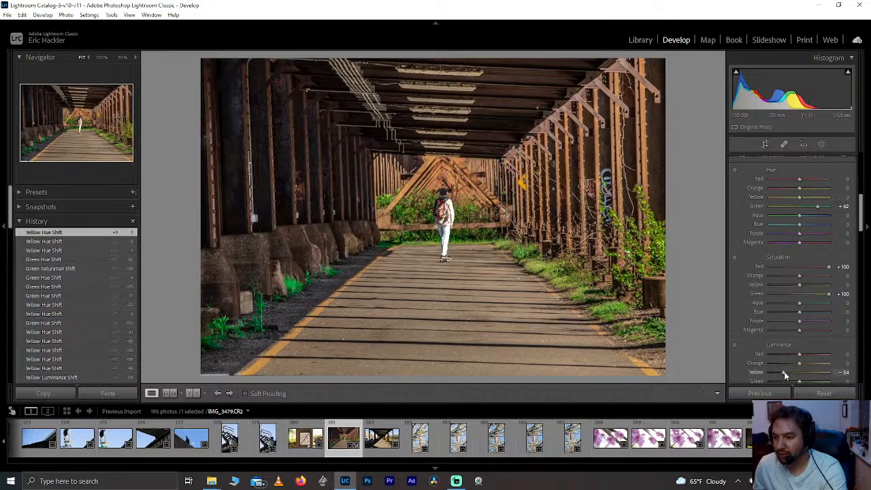
Set the HSL Yellow Luminance to -25 and the Green Luminance to +100
double_click(784, 372)
left_click(785, 372)
left_click_drag(790, 372, 850, 371)
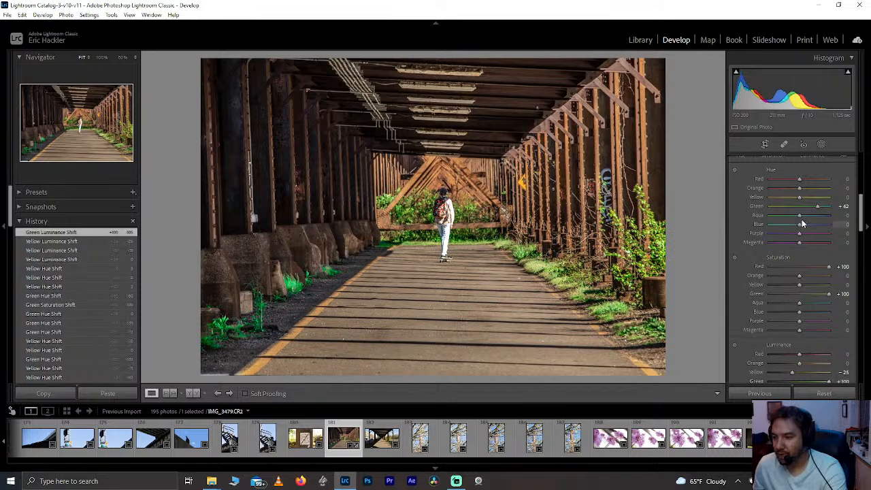
Set the HSL Hue values to -100 for Aqua, +26 for Green and +40 for Yellow
left_click_drag(800, 215, 781, 217)
left_click_drag(860, 215, 754, 219)
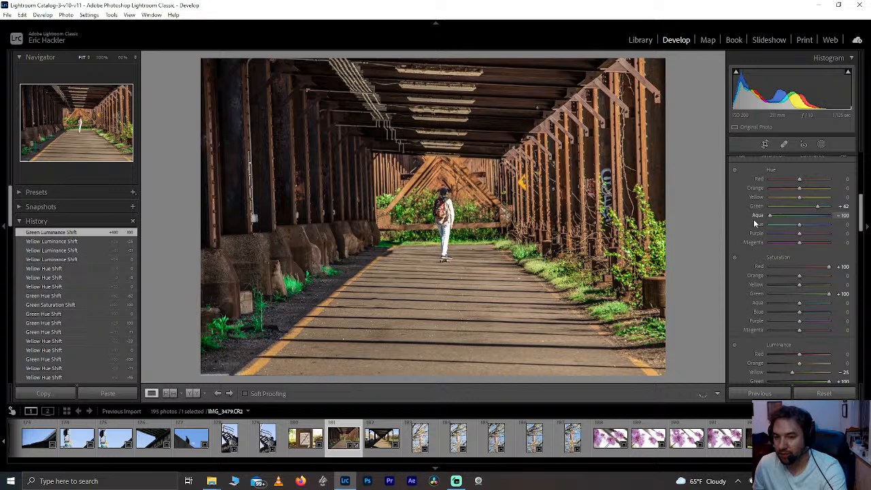
mouse_move(818, 206)
left_mouse_down()
mouse_move(842, 206)
mouse_move(819, 209)
mouse_move(842, 197)
mouse_move(812, 198)
mouse_move(808, 209)
left_mouse_up()
double_click(819, 207)
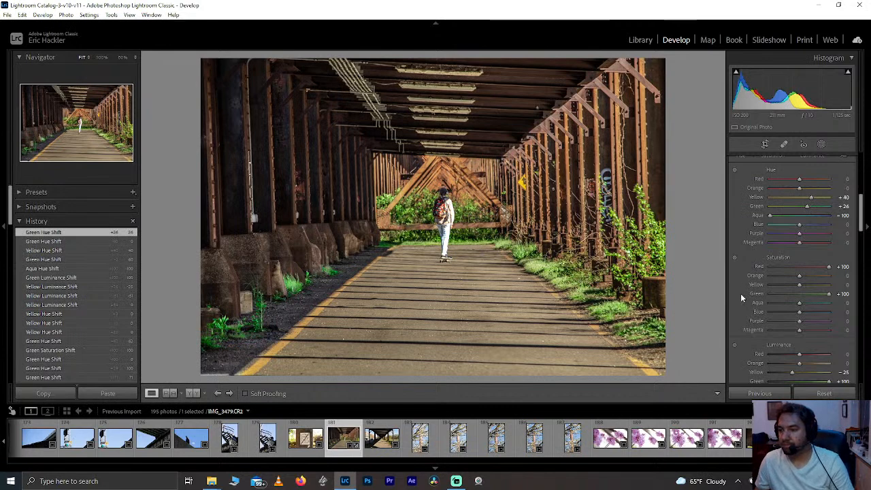
Set the HSL Red Luminance to +100, leaving the Orange Luminance at 0
scroll(742, 295, "down", 3)
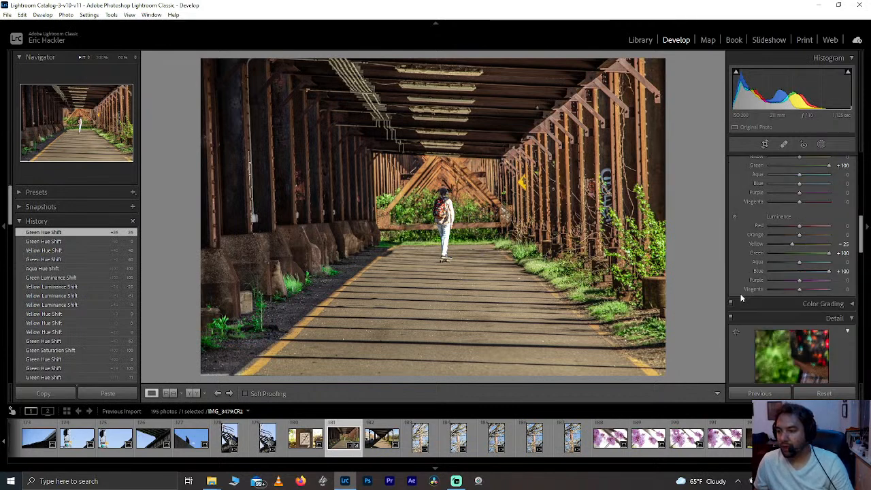
left_click_drag(808, 238, 841, 221)
double_click(815, 236)
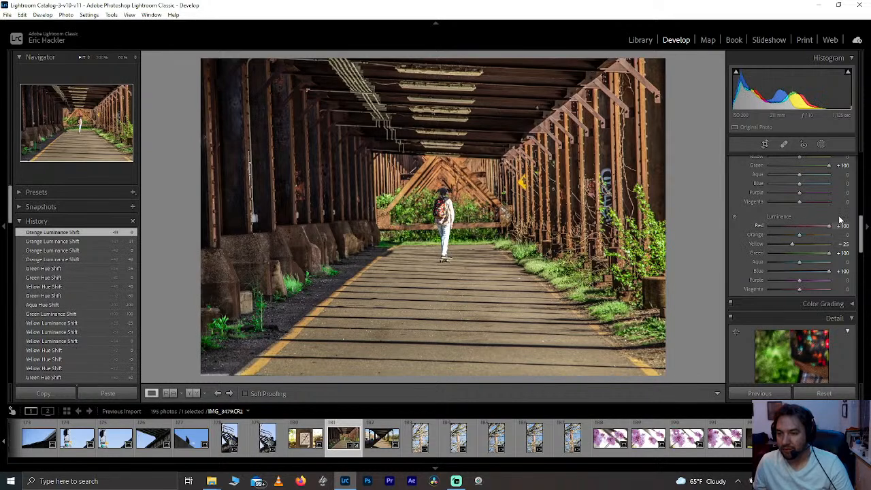
left_click_drag(742, 224, 838, 225)
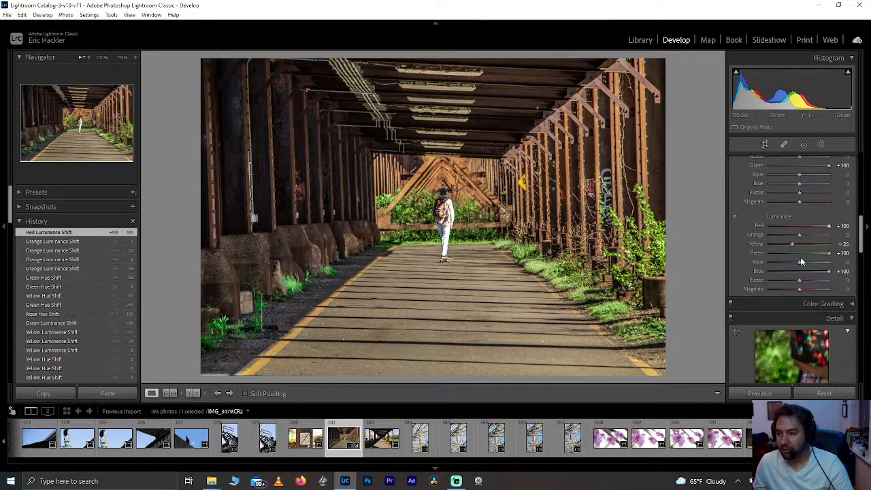
left_click_drag(800, 284, 859, 271)
left_click_drag(796, 287, 814, 291)
double_click(796, 280)
double_click(814, 291)
scroll(743, 249, "up", 3)
scroll(744, 250, "up", 2)
left_click_drag(801, 179, 841, 180)
left_click_drag(739, 193, 804, 185)
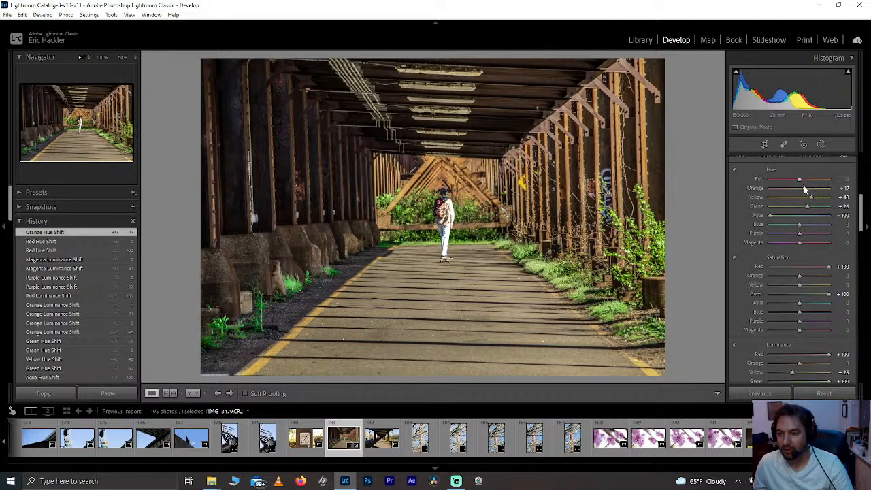
double_click(804, 189)
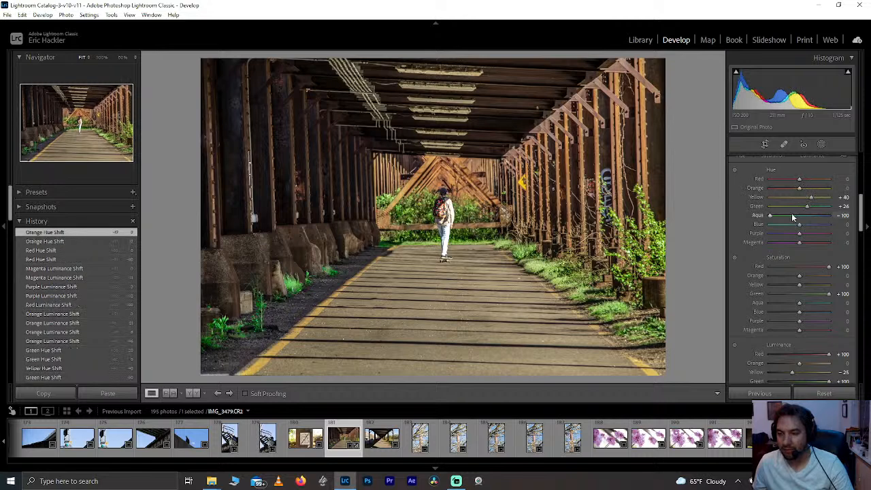
Warm the background mask (Mask 1) to a Temp of about 15 with its Tint at 0, and finish masking
scroll(793, 217, "up", 6)
left_click(821, 145)
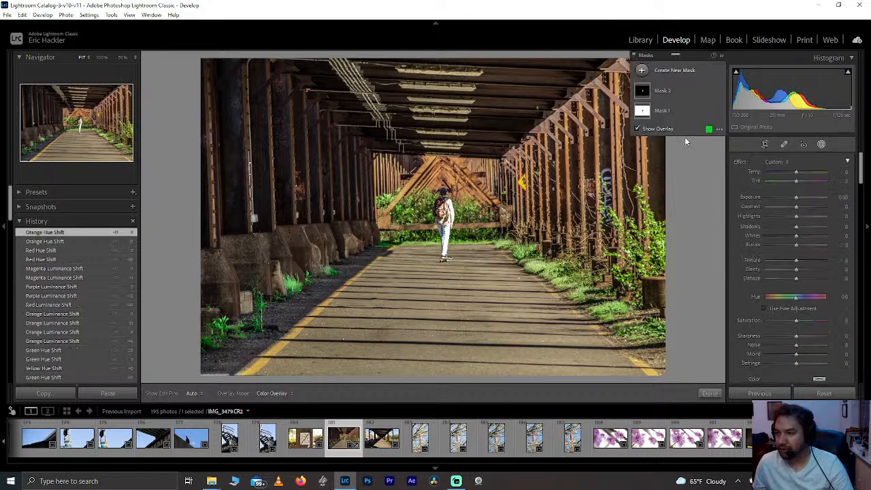
left_click(662, 111)
mouse_move(801, 171)
left_mouse_down()
mouse_move(809, 173)
mouse_move(789, 182)
mouse_move(824, 181)
mouse_move(792, 184)
left_mouse_up()
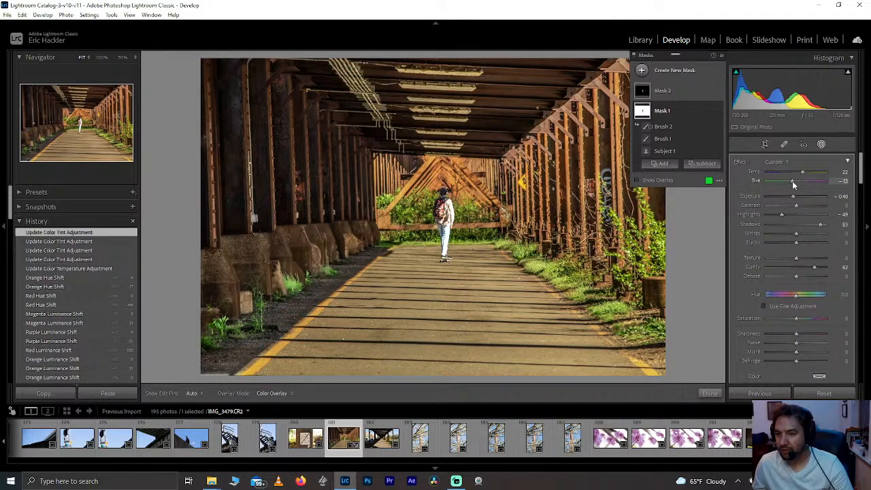
double_click(794, 181)
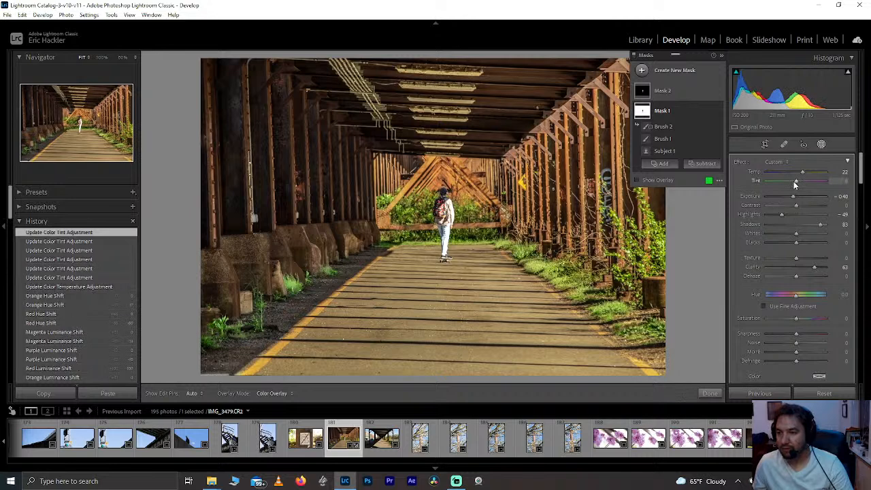
mouse_move(800, 173)
left_mouse_down()
mouse_move(790, 174)
mouse_move(800, 173)
left_mouse_up()
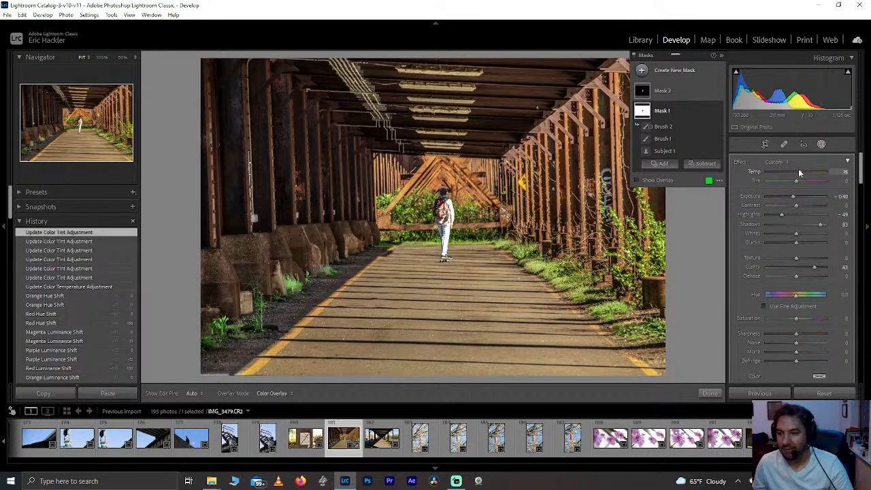
left_click_drag(800, 173, 799, 175)
left_click(710, 394)
Reset the HSL Yellow Luminance to 0, and set the Yellow Hue to +38 and the Orange Hue to -17
scroll(752, 273, "down", 5)
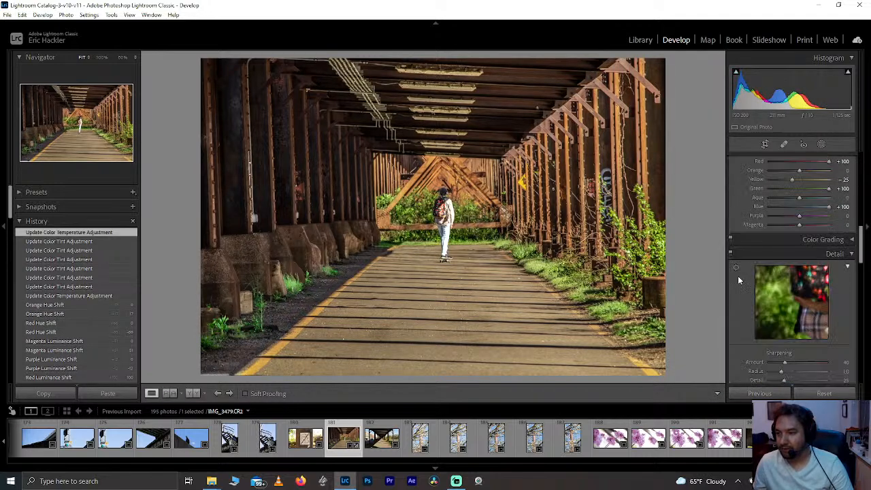
scroll(738, 276, "up", 3)
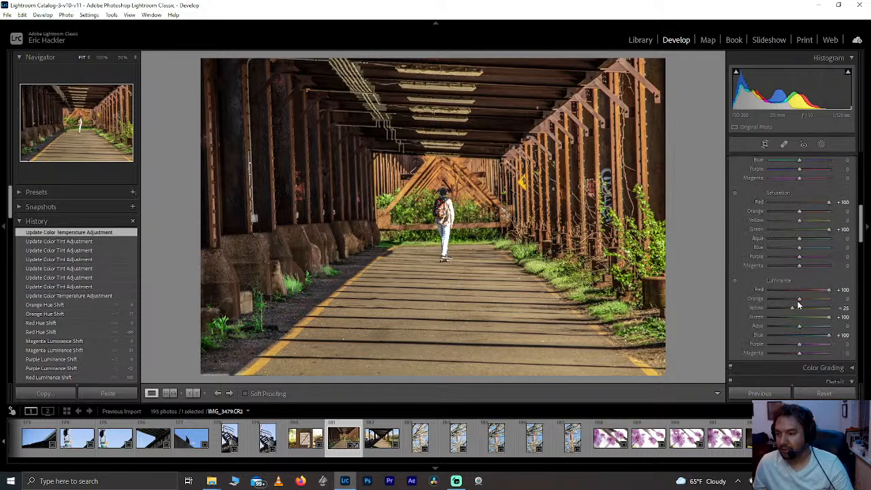
left_click_drag(795, 310, 789, 296)
scroll(790, 297, "up", 3)
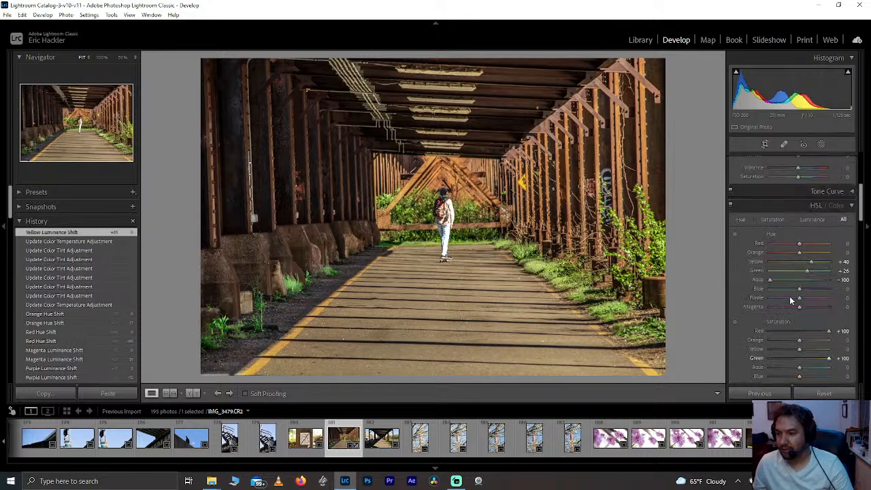
double_click(811, 262)
left_click(810, 261)
left_click_drag(800, 253, 795, 251)
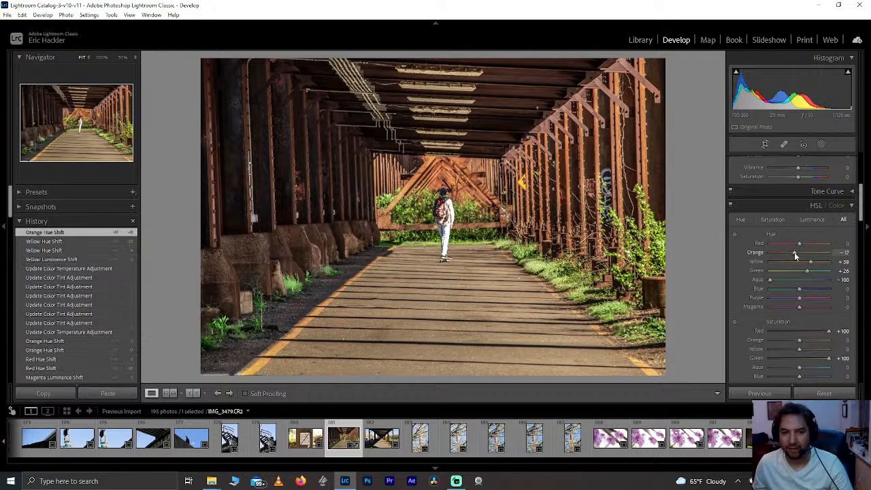
Set the HSL Orange Hue to -20 and Orange Saturation to +40, keeping the Red Hue at 0
left_click_drag(794, 252, 814, 247)
double_click(813, 244)
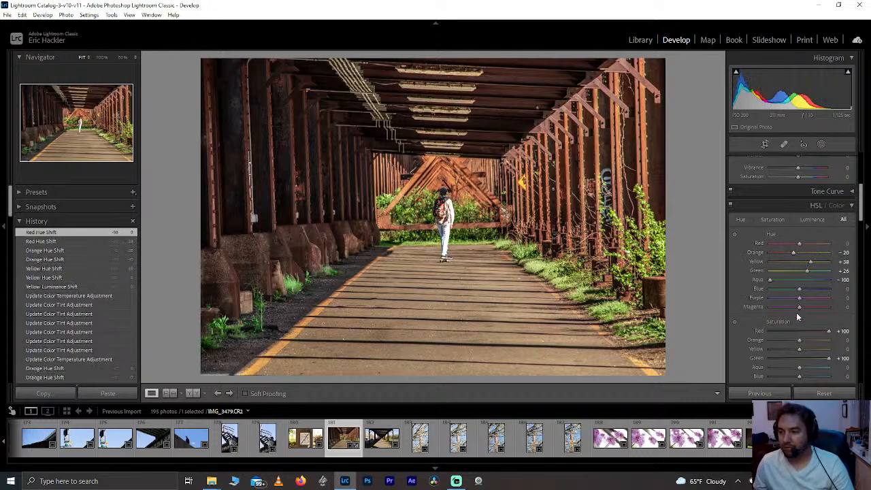
left_click_drag(801, 341, 812, 341)
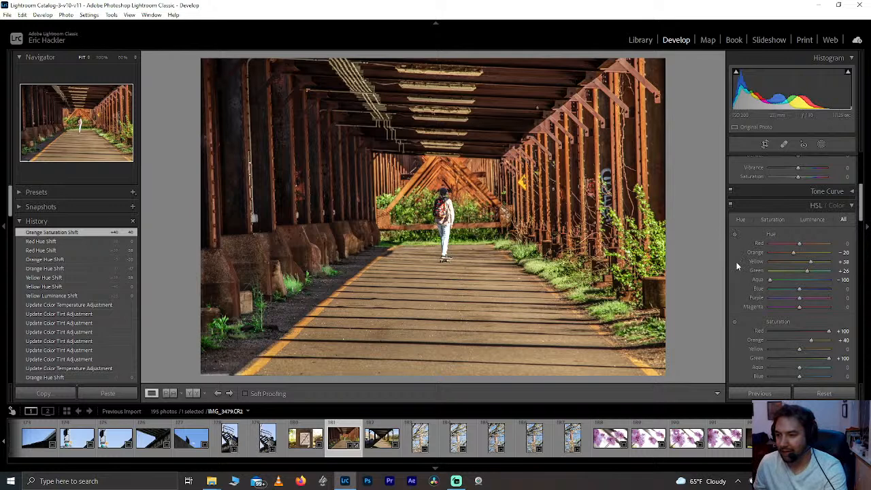
Set the HSL Blue Saturation to +100, then try an Aqua Saturation shift and reset it to 0
scroll(736, 262, "down", 2)
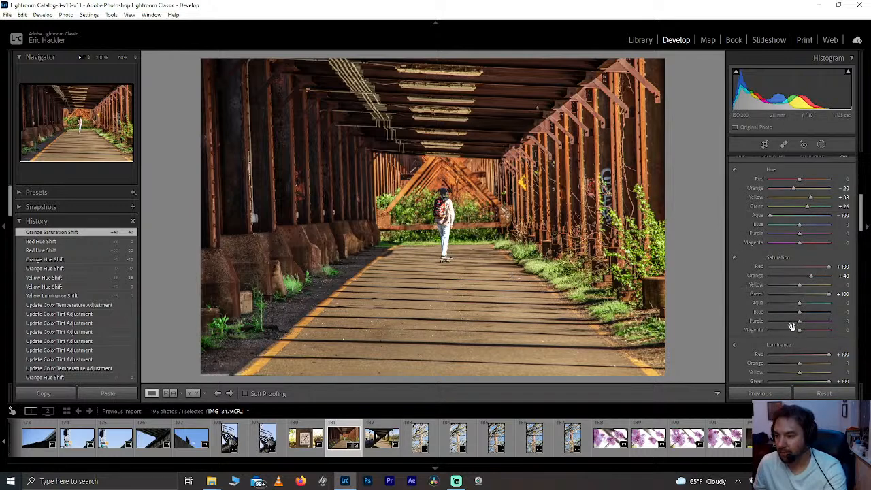
left_click_drag(800, 312, 863, 308)
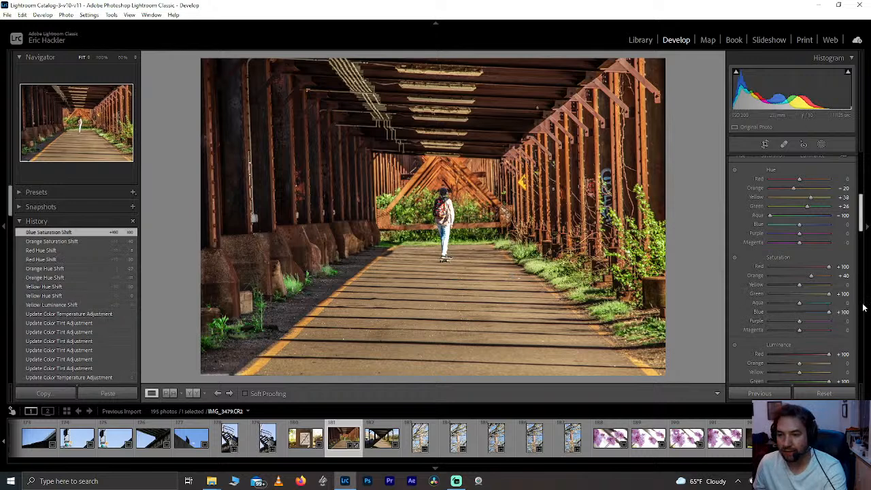
left_click_drag(821, 303, 811, 302)
double_click(811, 302)
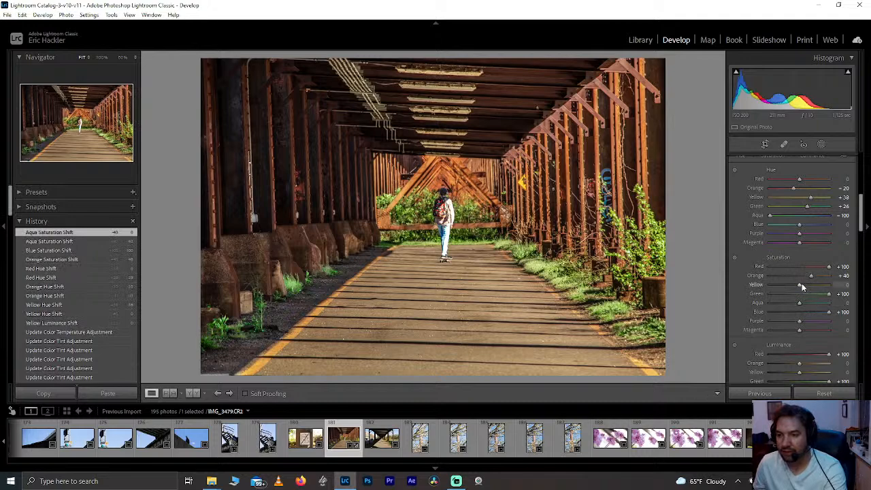
Cool the skateboarder mask (Mask 2) to a Temp of -49, finish masking, and check the skateboarder up close
left_click_drag(862, 212, 862, 170)
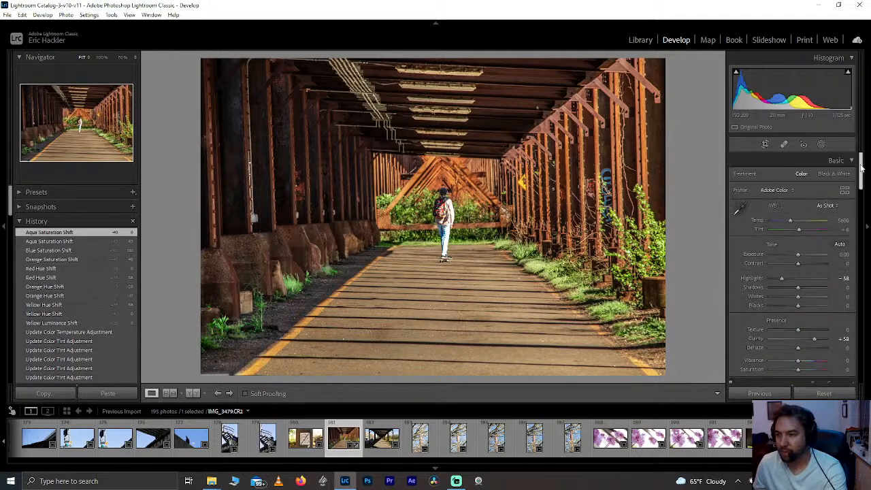
left_click(822, 145)
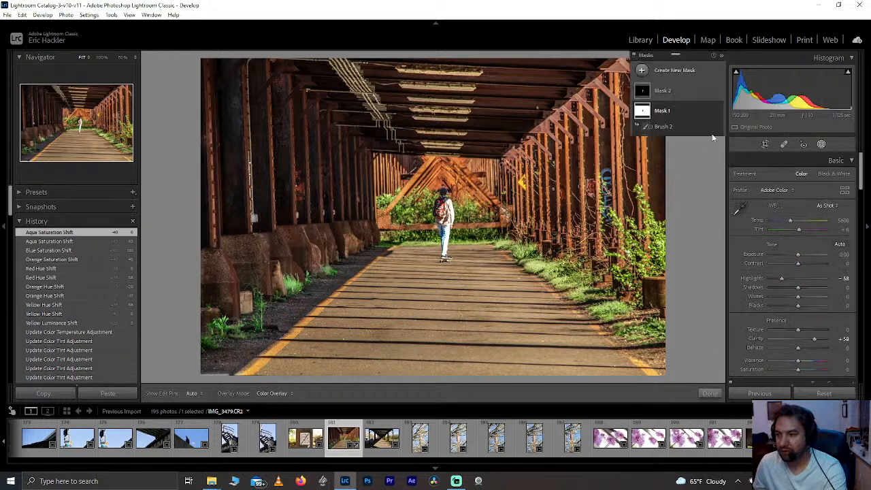
left_click(680, 93)
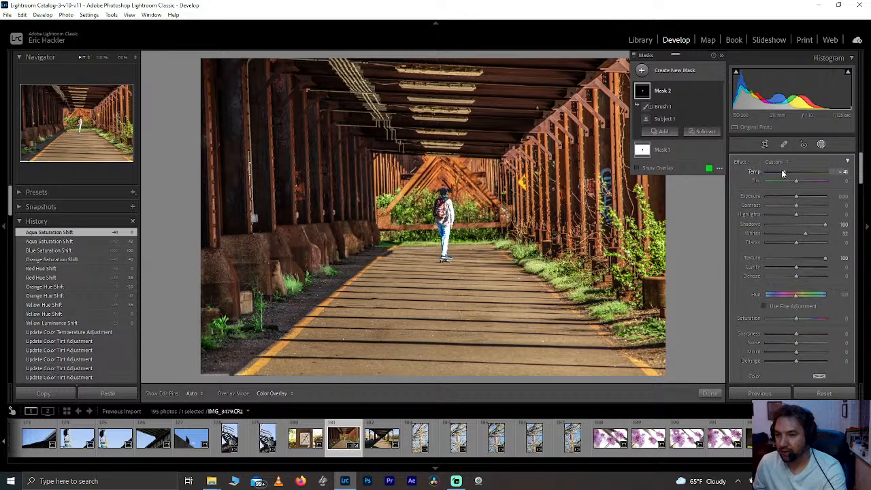
left_click_drag(781, 175, 782, 173)
left_click(710, 393)
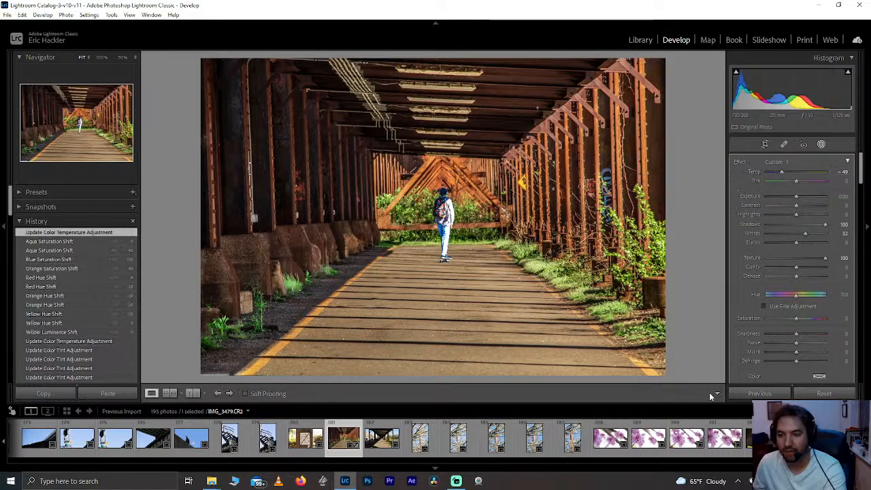
left_click(441, 202)
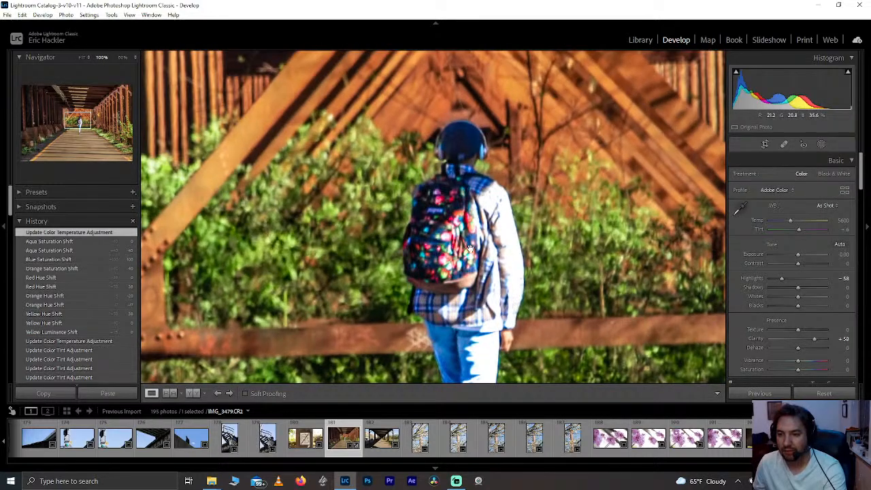
left_click(455, 278)
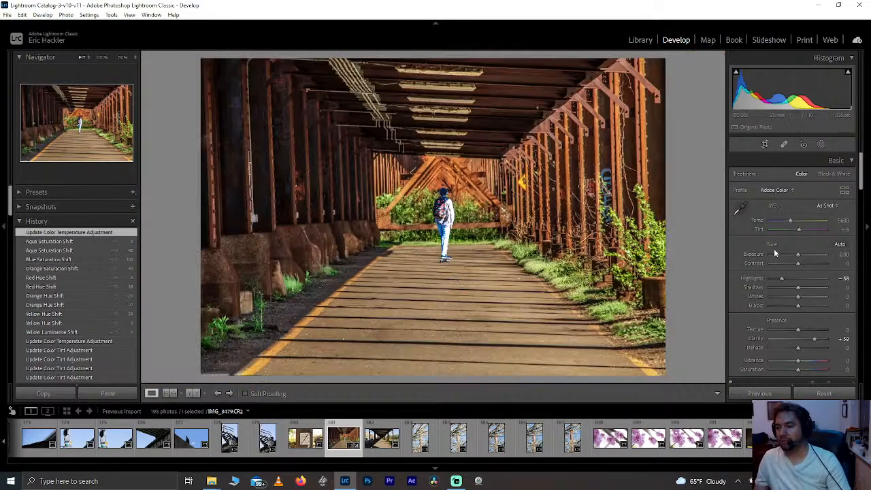
Try a Texture of 100 on the whole photo, reset it to 0, and briefly review Mask 2
left_click_drag(805, 330, 830, 331)
double_click(829, 329)
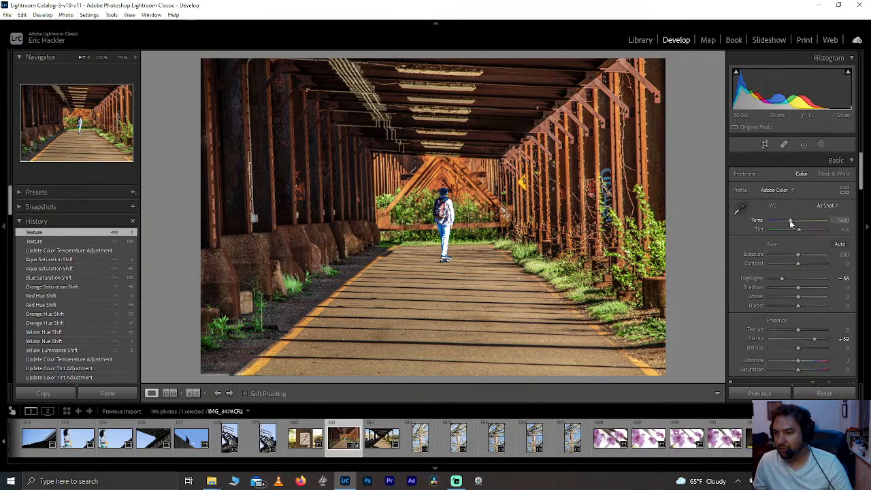
left_click(822, 144)
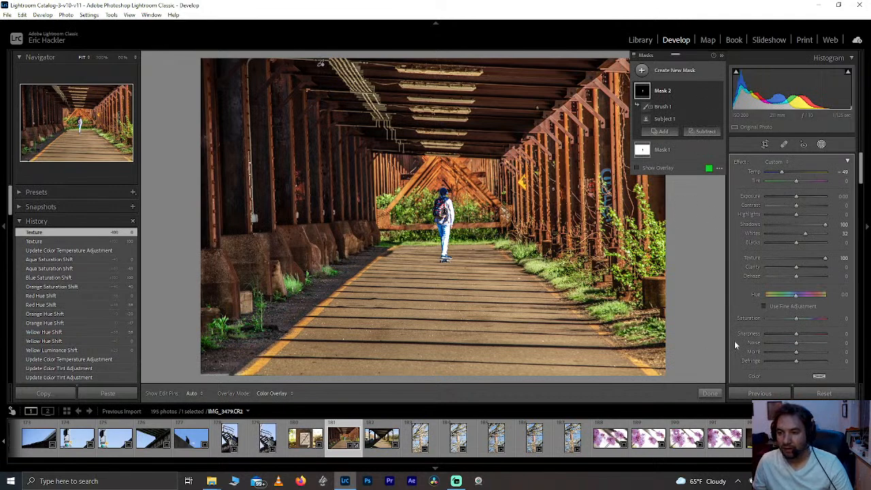
left_click(710, 394)
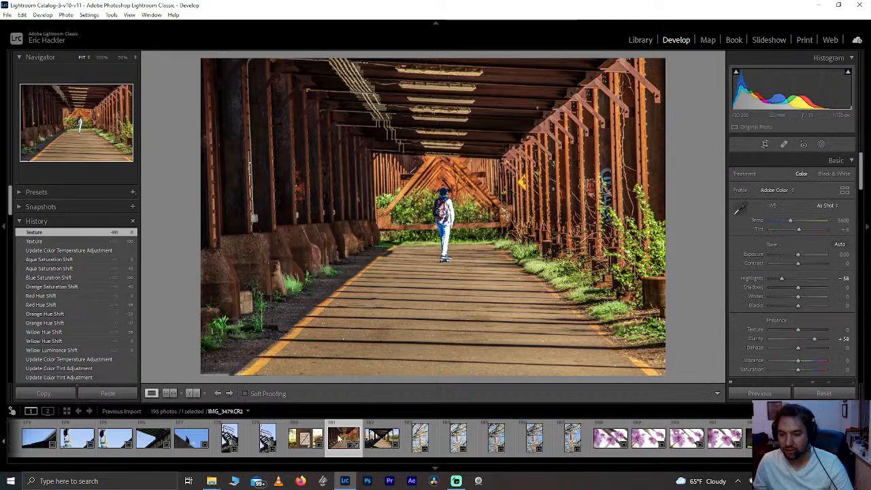
Create a virtual copy of the edited bridge walkway photo
right_click(339, 440)
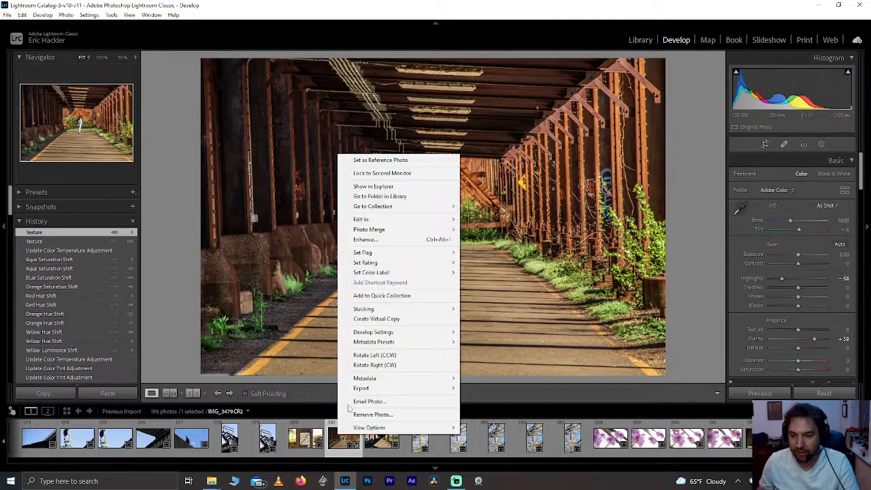
left_click(377, 319)
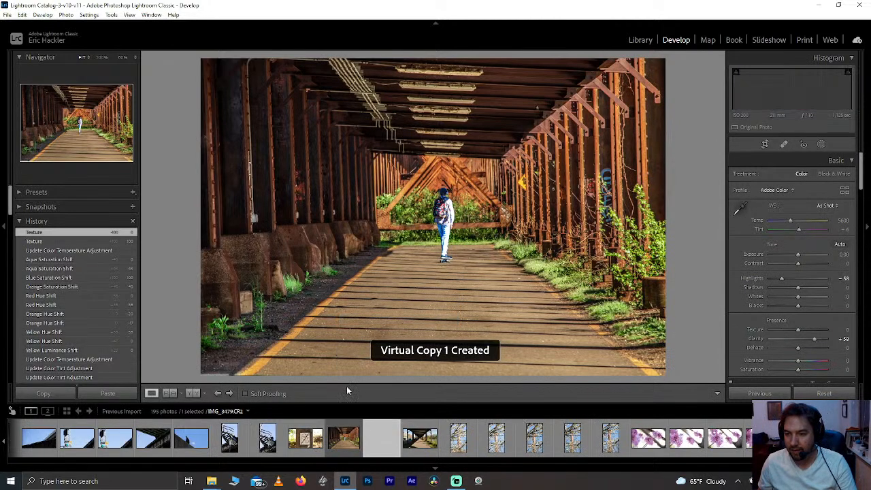
left_click(344, 440)
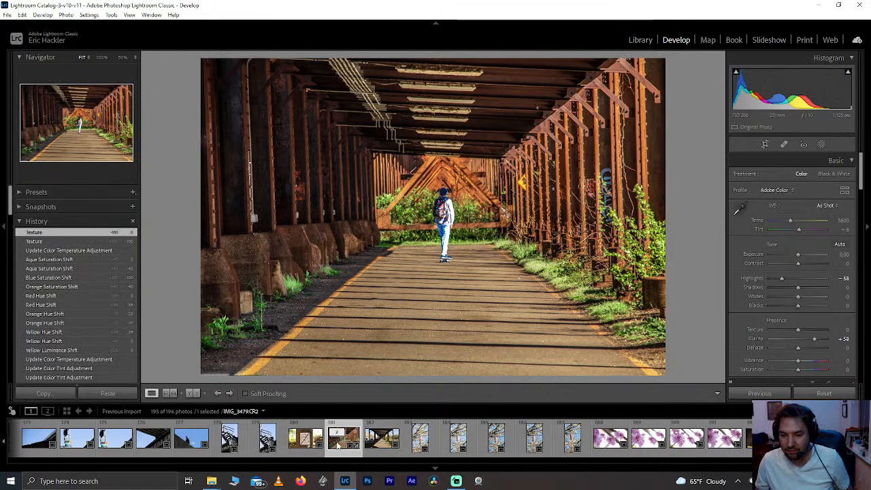
Expand the photo's stack in the filmstrip and rate both the original and its virtual copy one star
left_click(335, 431)
left_click(376, 447)
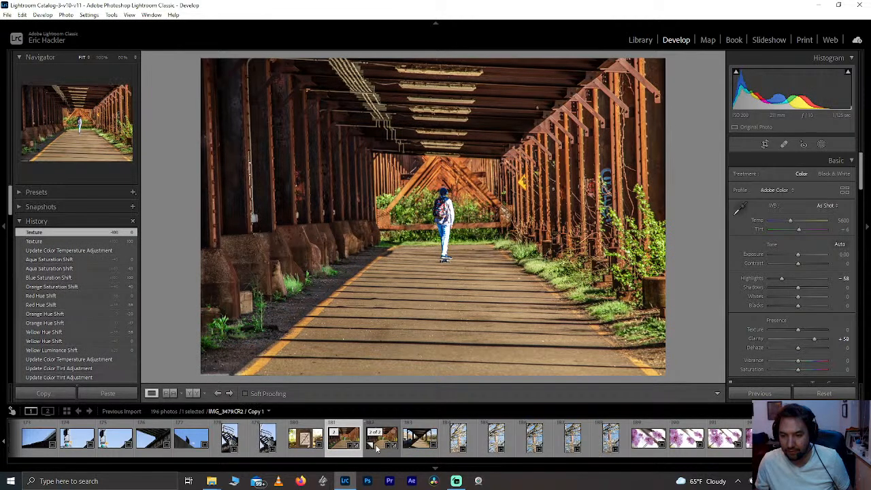
left_click(376, 447, "shift")
key("1")
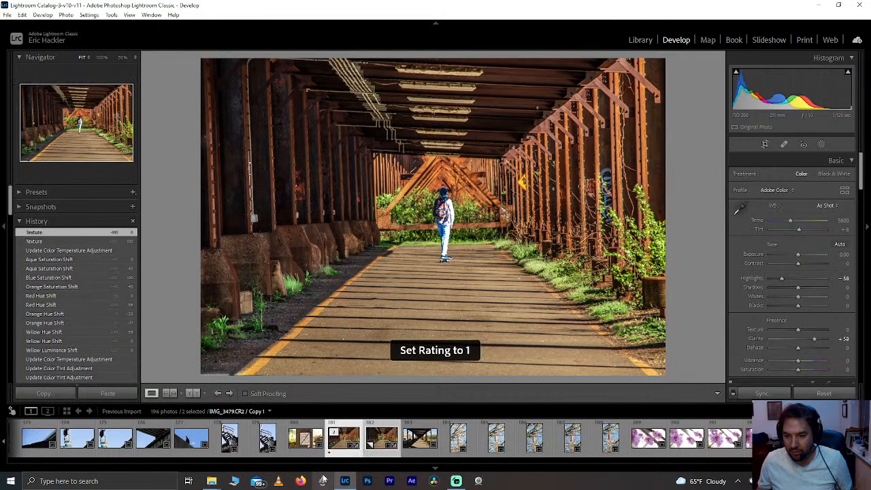
left_click(378, 455)
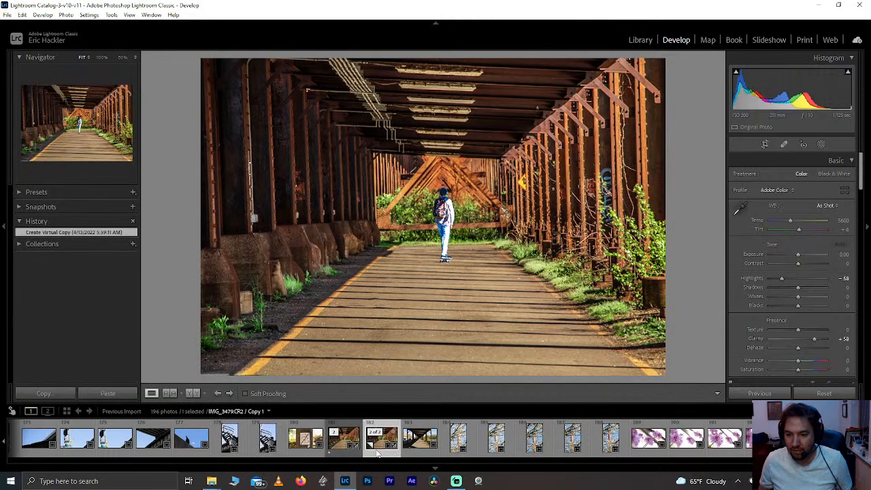
key("1")
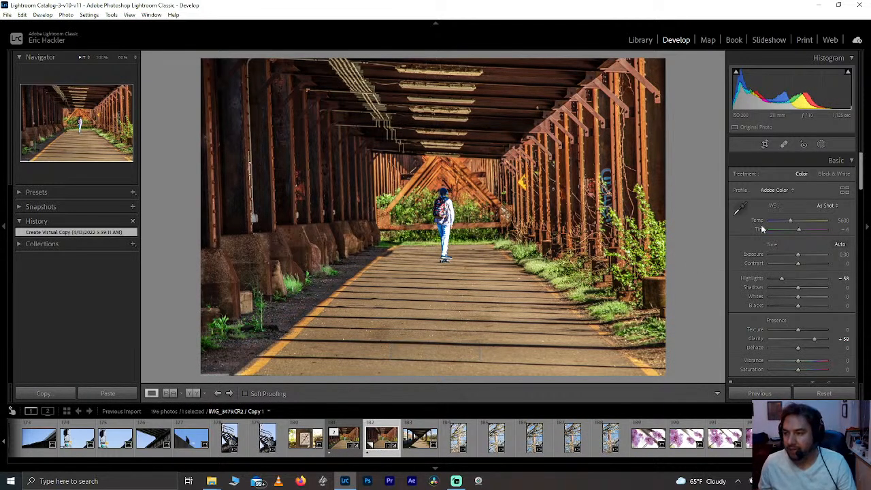
Convert the virtual copy to black and white, reset its Highlights to 0, and raise Clarity to +100
left_click(828, 174)
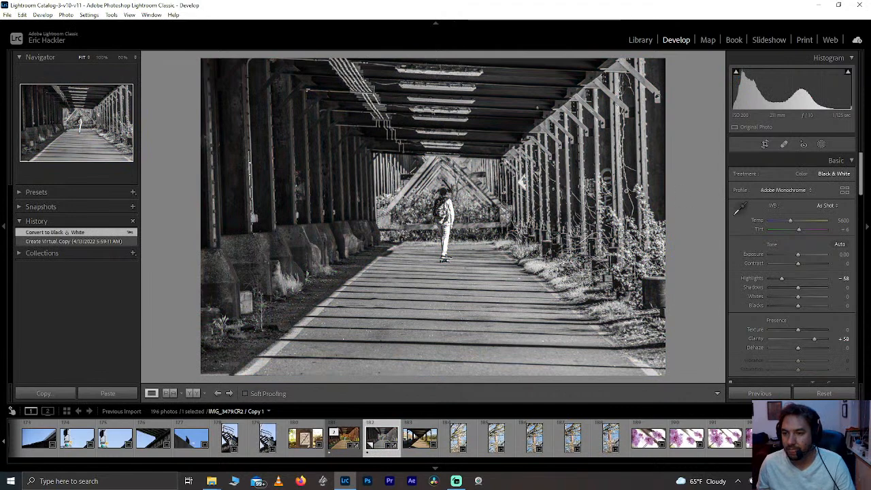
double_click(784, 276)
left_click_drag(803, 339, 840, 339)
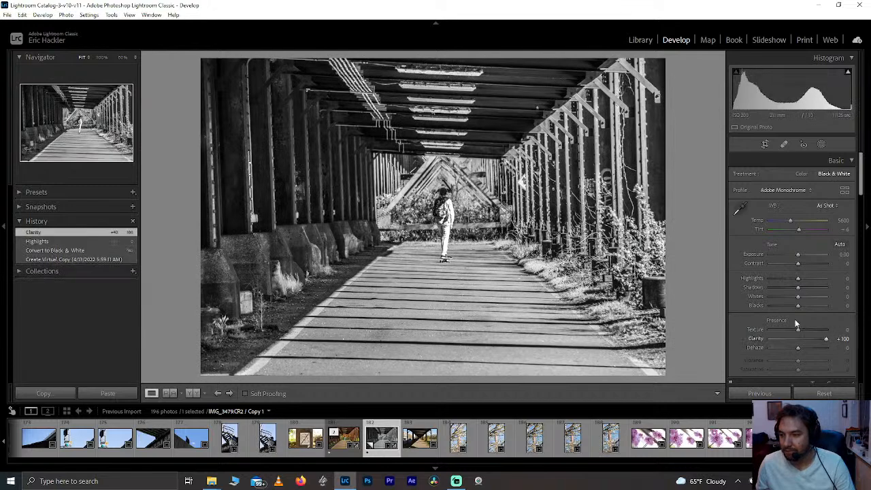
Return the virtual copy to colour and reset its HSL Yellow, Green and Aqua Hue values to 0
scroll(749, 285, "down", 5)
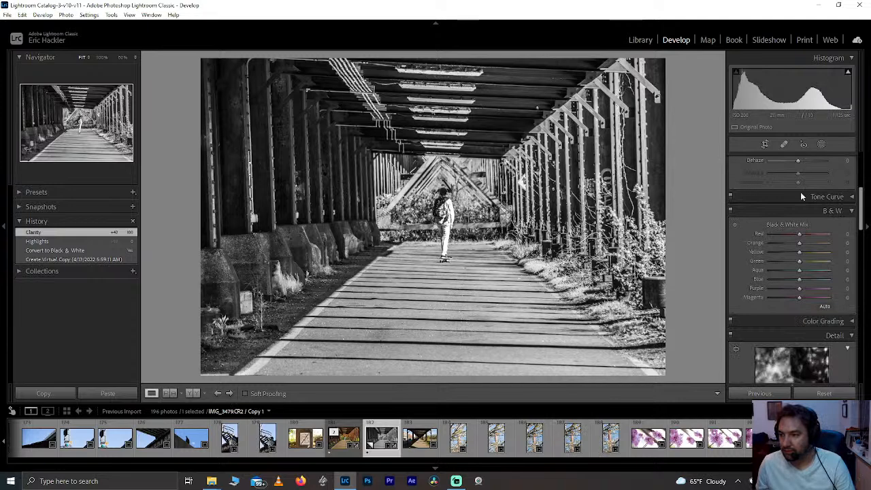
scroll(736, 258, "up", 5)
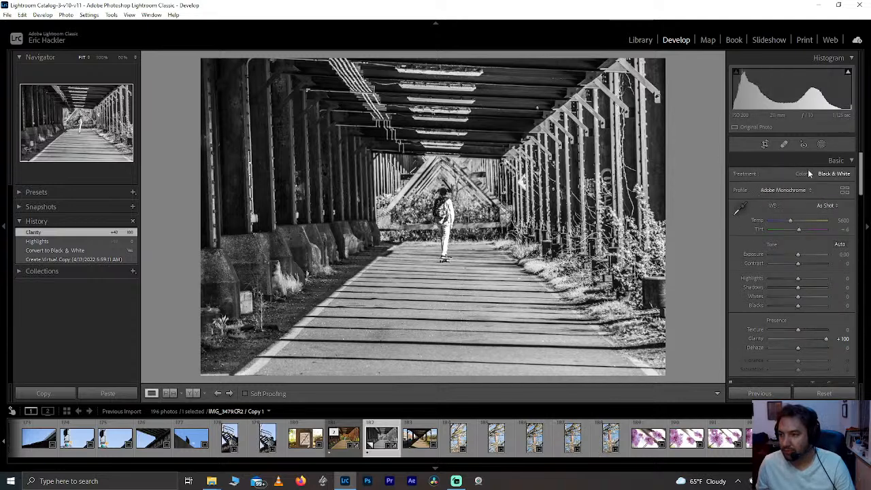
key("v")
scroll(788, 213, "down", 5)
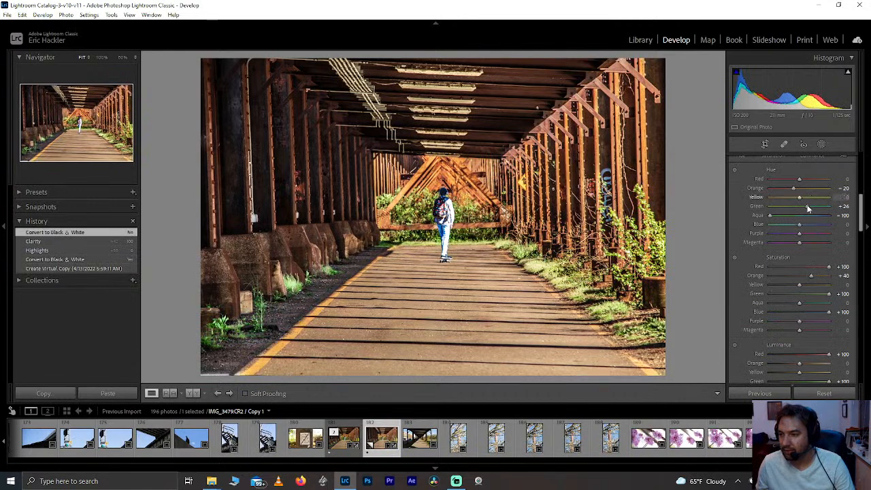
double_click(809, 206)
double_click(773, 213)
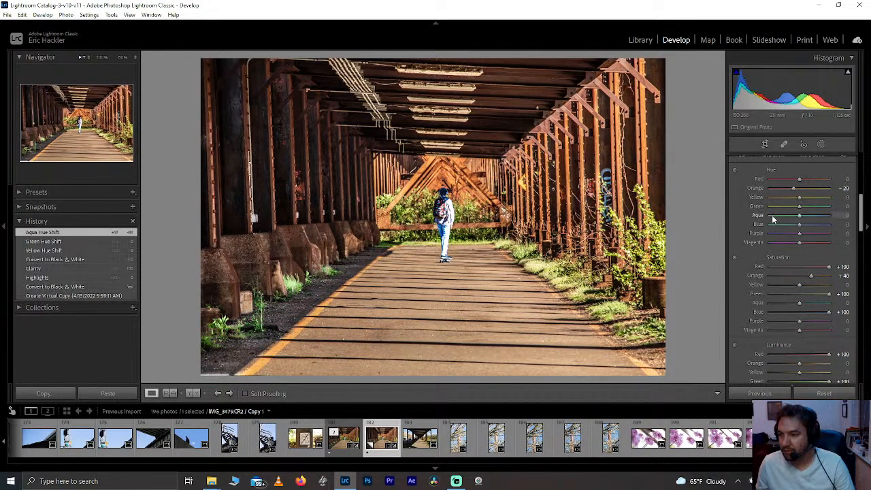
left_click(772, 215)
double_click(772, 216)
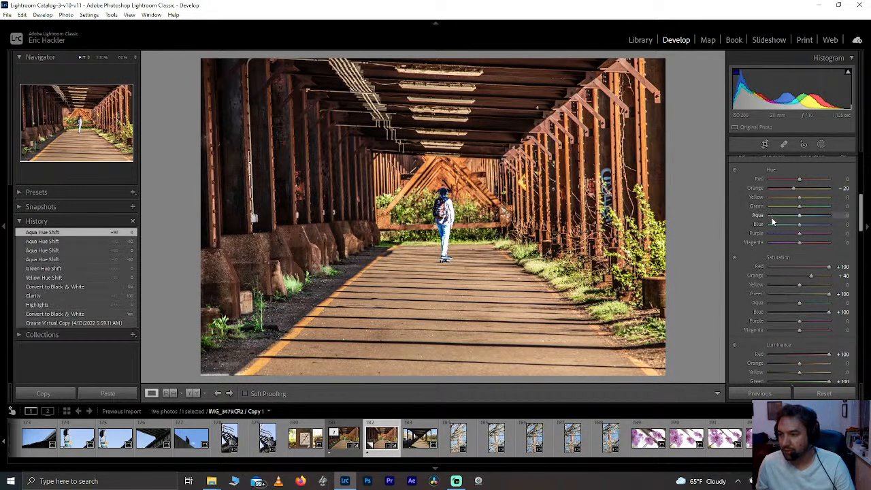
Reset the virtual copy's HSL Saturation values for Red, Orange, Green and Blue to 0
double_click(828, 267)
double_click(811, 275)
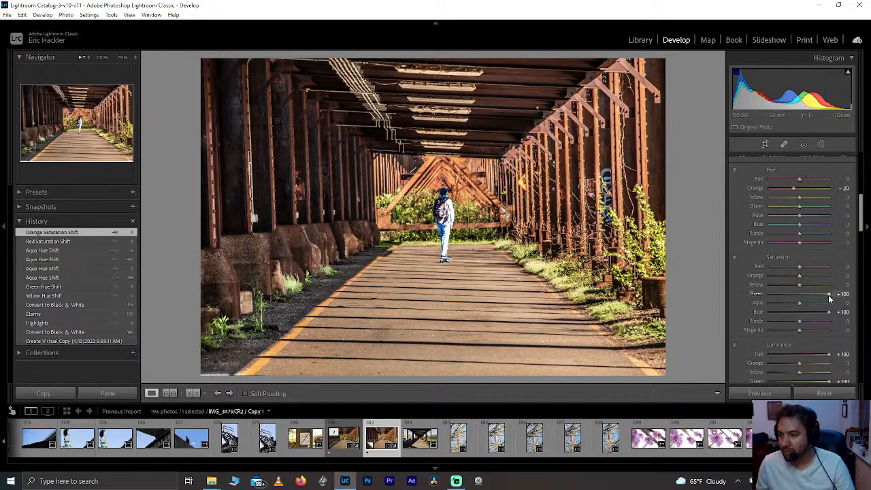
double_click(821, 293)
double_click(829, 313)
Reset the virtual copy's HSL Luminance values for Red, Green and Blue to 0
scroll(819, 337, "down", 4)
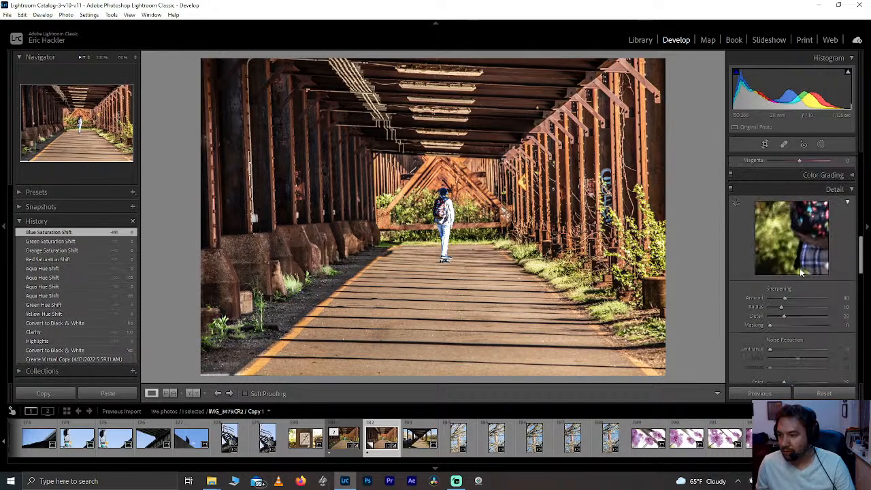
scroll(801, 269, "up", 2)
double_click(829, 225)
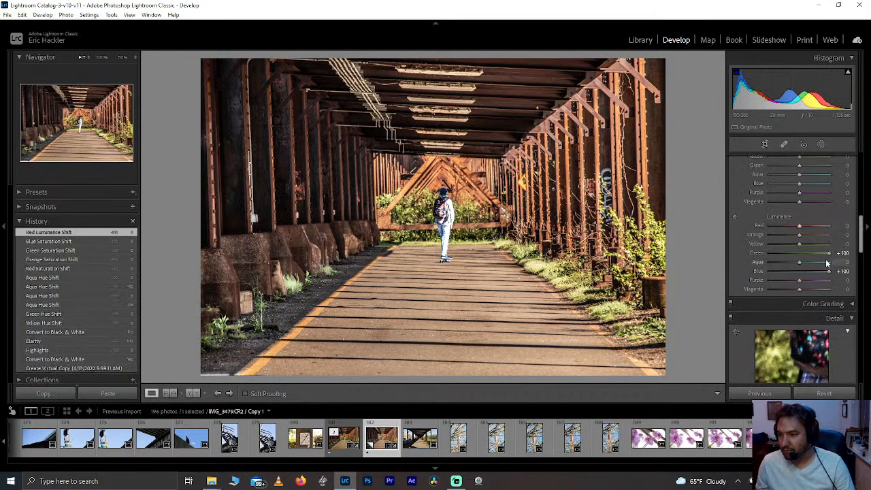
double_click(829, 253)
double_click(830, 271)
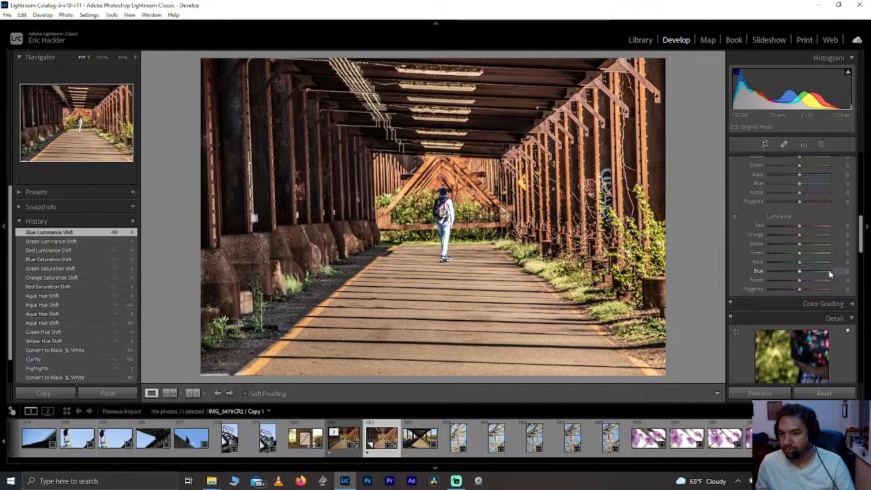
Convert the virtual copy to black and white again and open the profile browser
scroll(803, 252, "up", 5)
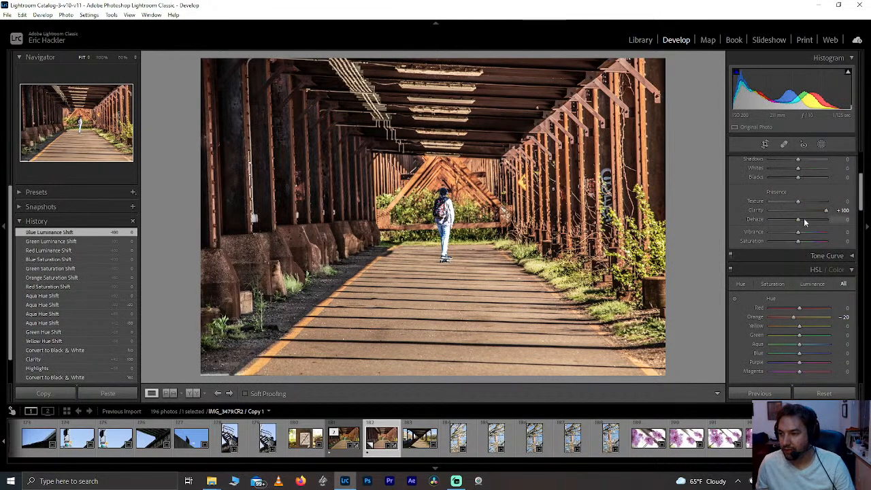
scroll(805, 217, "up", 3)
left_click(830, 175)
left_click(807, 196)
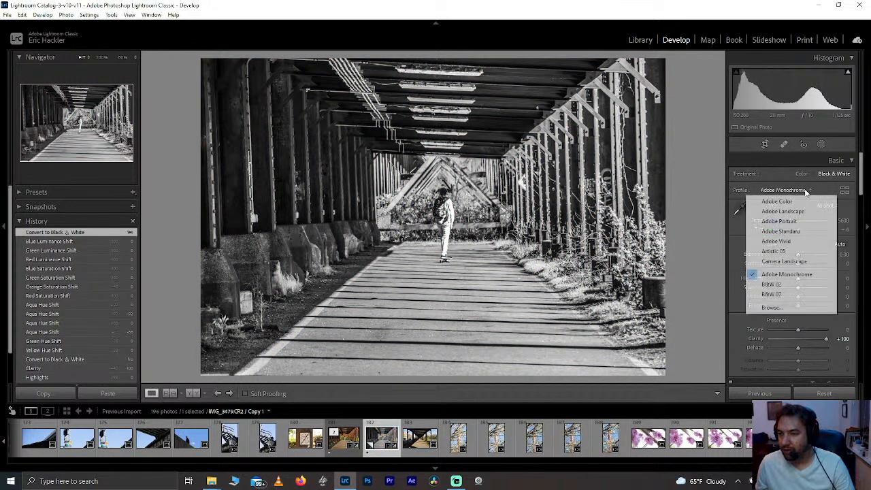
left_click(783, 307)
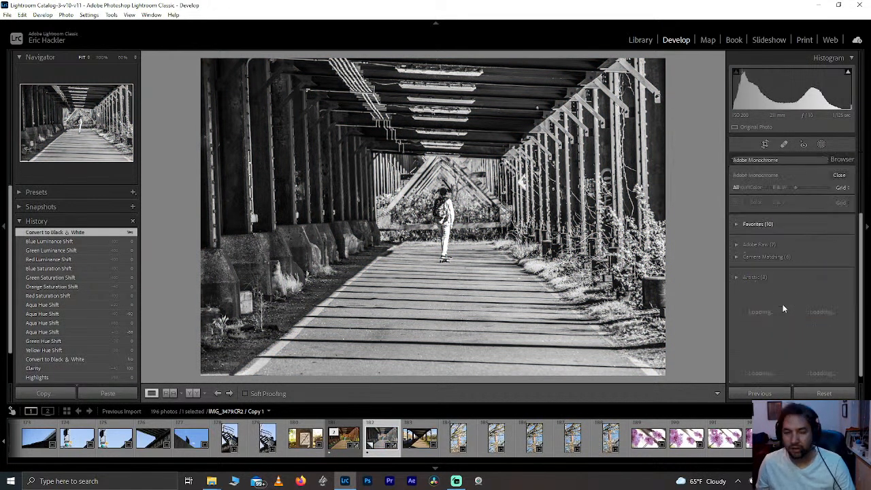
Preview the B&W group's profiles on the virtual copy and apply the B&W Blue Filter profile
scroll(802, 242, "down", 2)
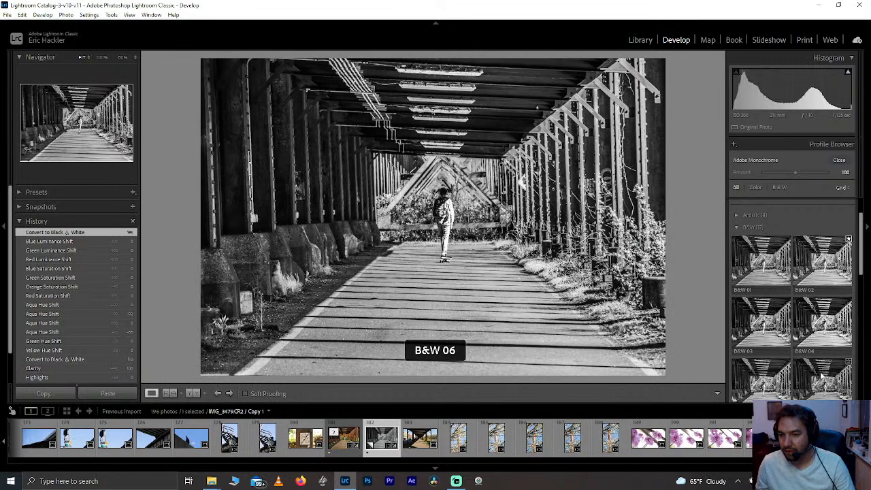
scroll(822, 373, "down", 2)
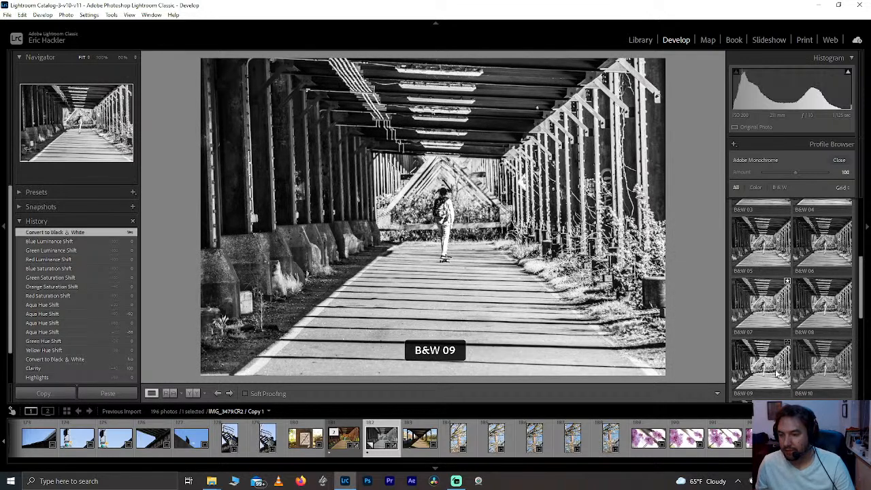
scroll(779, 373, "down", 1)
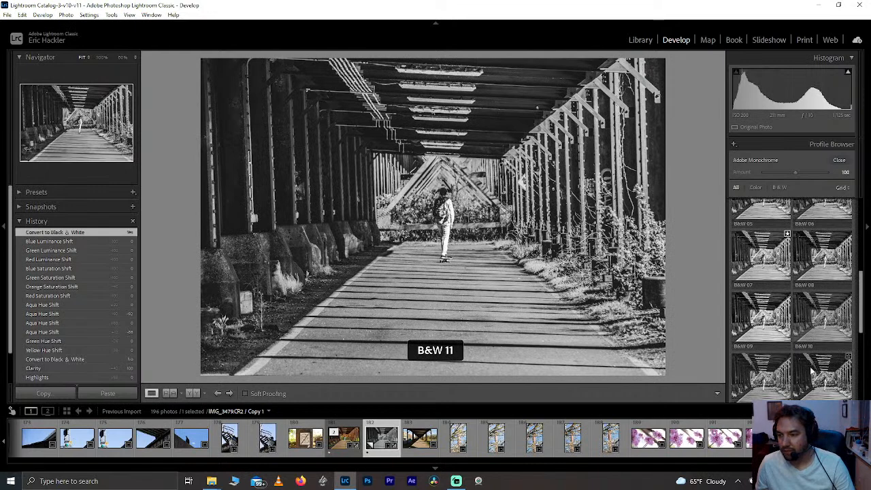
scroll(817, 368, "down", 3)
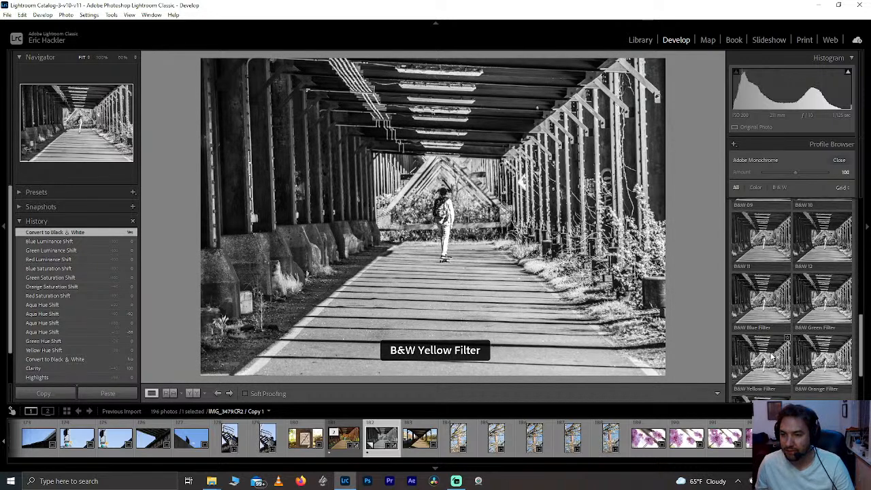
scroll(820, 357, "down", 1)
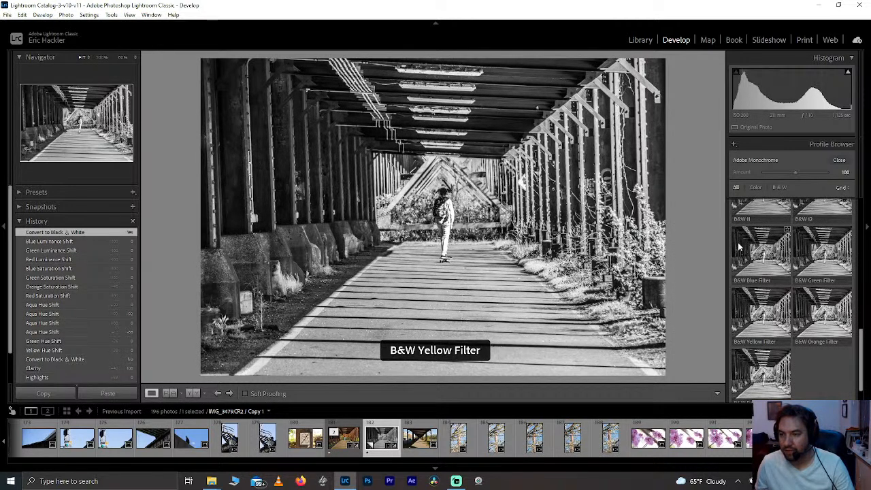
left_click(789, 238)
scroll(790, 248, "up", 1)
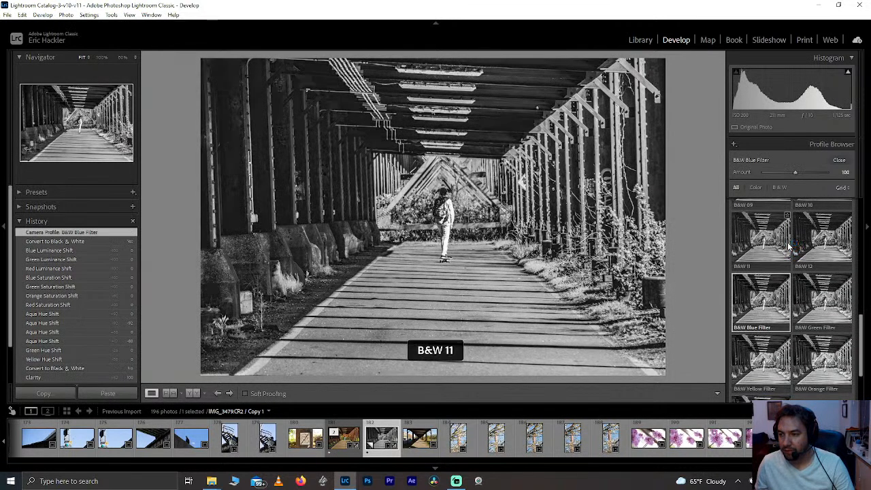
scroll(820, 245, "up", 1)
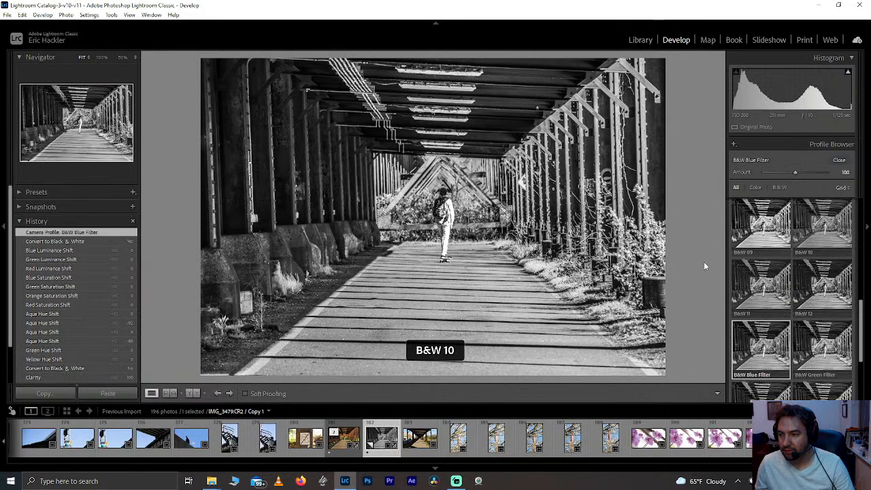
scroll(788, 203, "up", 1)
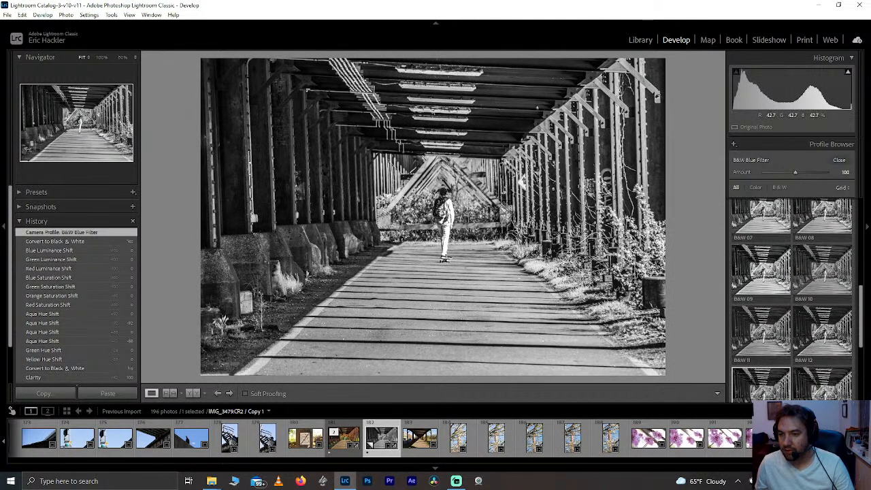
Return the profile Amount to 100 after testing it, and reset the global Clarity to 0
mouse_move(796, 172)
left_mouse_down()
mouse_move(829, 172)
mouse_move(804, 182)
left_mouse_up()
double_click(803, 172)
left_click(840, 160)
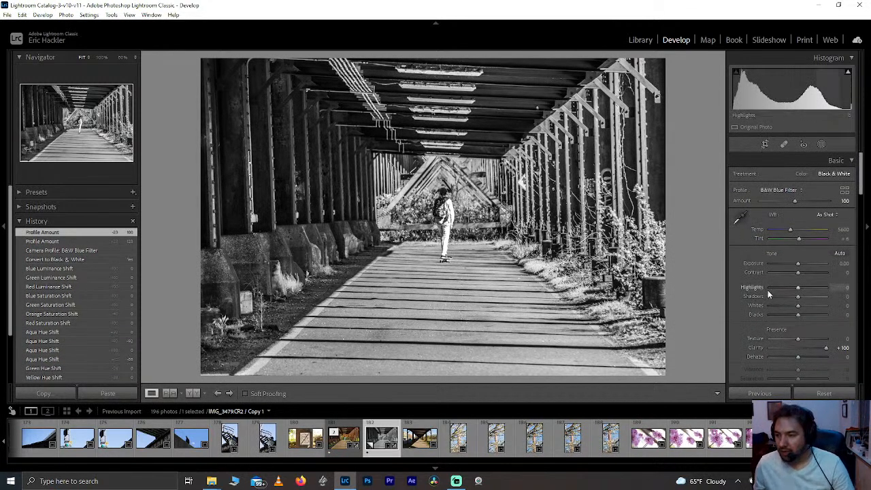
double_click(824, 348)
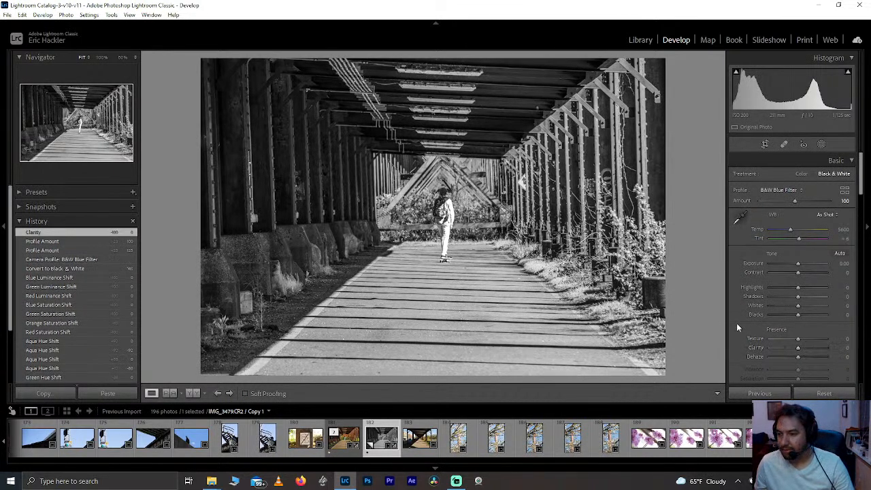
Reset Mask 1's Highlights to 0 and set its Shadows to 89 and Clarity to 100
left_click(822, 145)
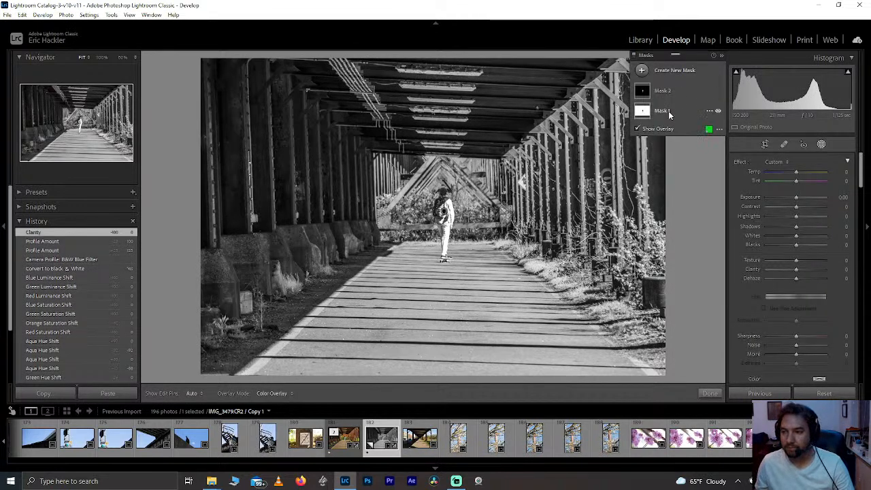
left_click(679, 116)
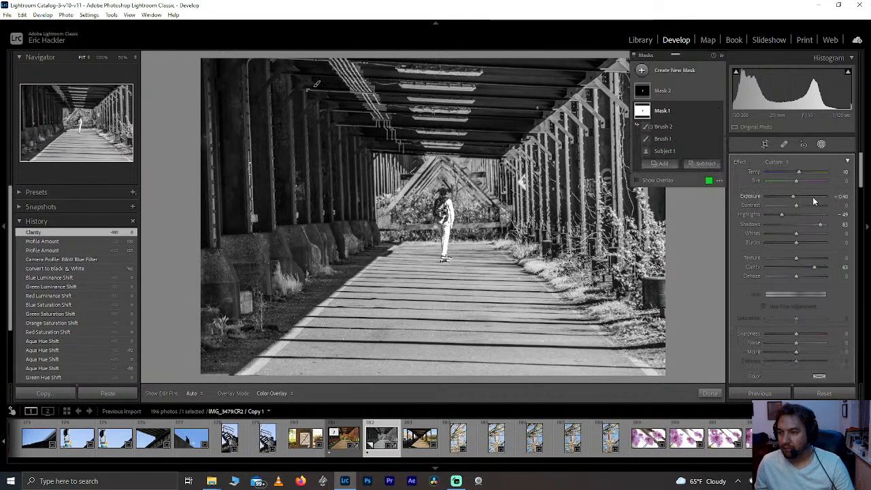
double_click(783, 214)
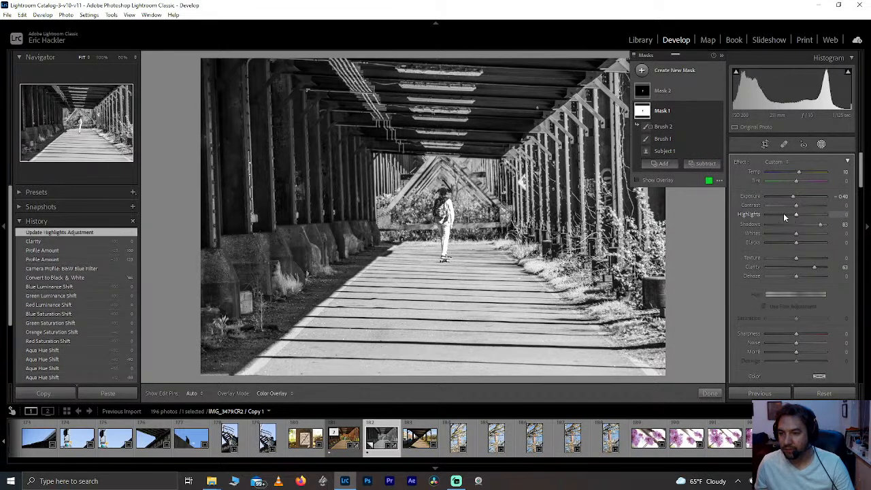
mouse_move(819, 225)
left_mouse_down()
mouse_move(853, 225)
mouse_move(823, 226)
left_mouse_up()
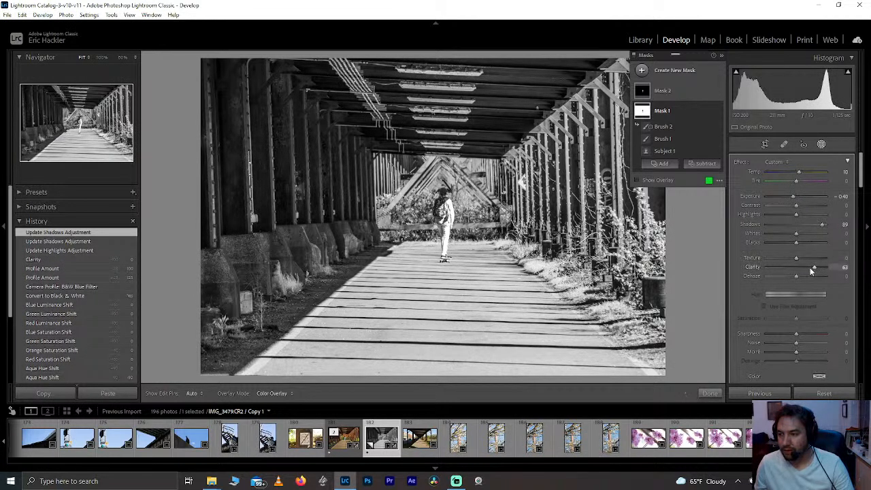
left_click_drag(825, 269, 834, 267)
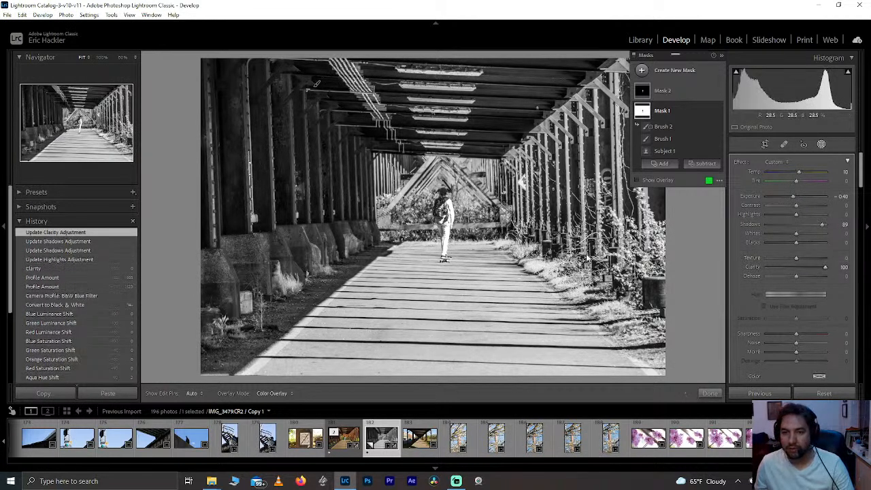
Set Mask 1's Blacks to -9, Temp to -100 and Tint to -55
left_click_drag(794, 243, 794, 240)
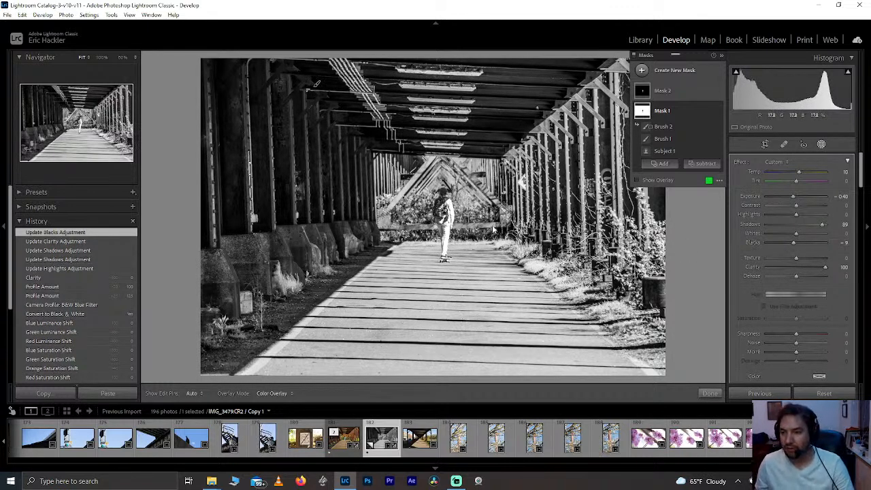
left_click_drag(800, 172, 843, 180)
left_click_drag(765, 181, 778, 181)
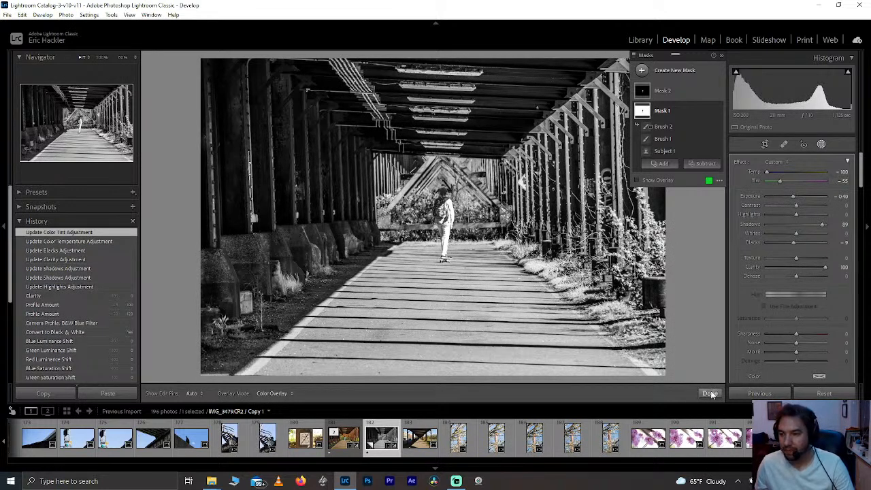
Set Mask 1's Exposure to 0.00, Contrast to 74 and Blacks to -18, and try Dehaze at 100 before resetting it to 0
mouse_move(807, 207)
left_mouse_down()
mouse_move(836, 204)
mouse_move(804, 208)
left_mouse_up()
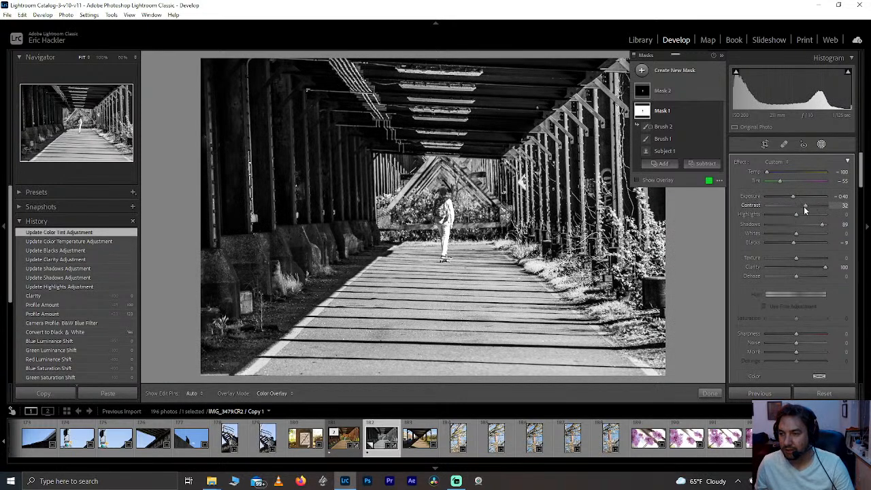
double_click(794, 196)
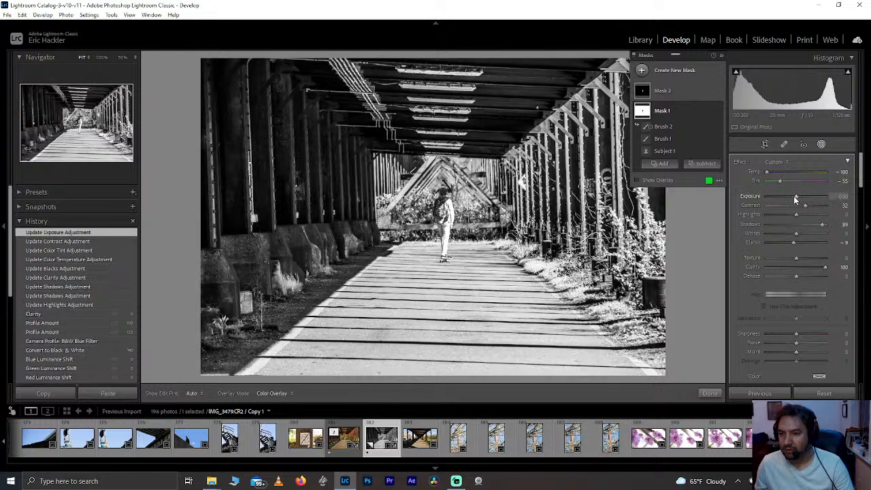
mouse_move(805, 204)
left_mouse_down()
mouse_move(832, 207)
mouse_move(817, 204)
left_mouse_up()
left_click_drag(793, 242, 792, 245)
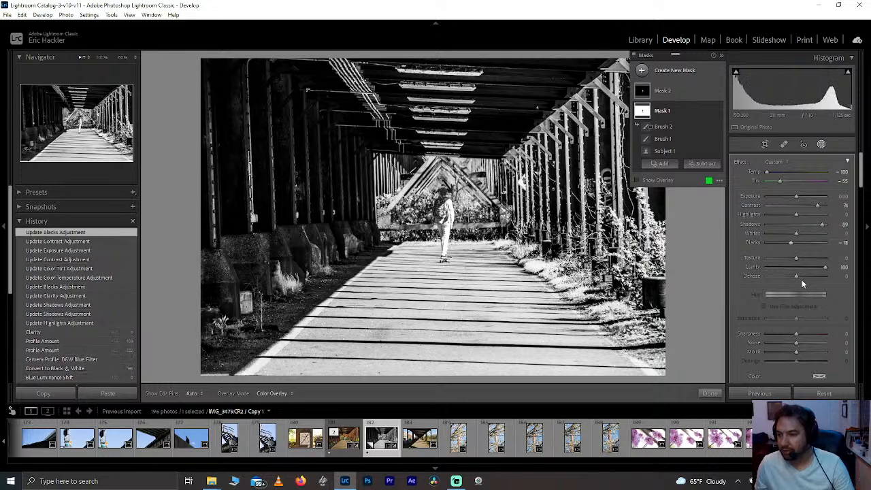
left_click_drag(797, 277, 850, 279)
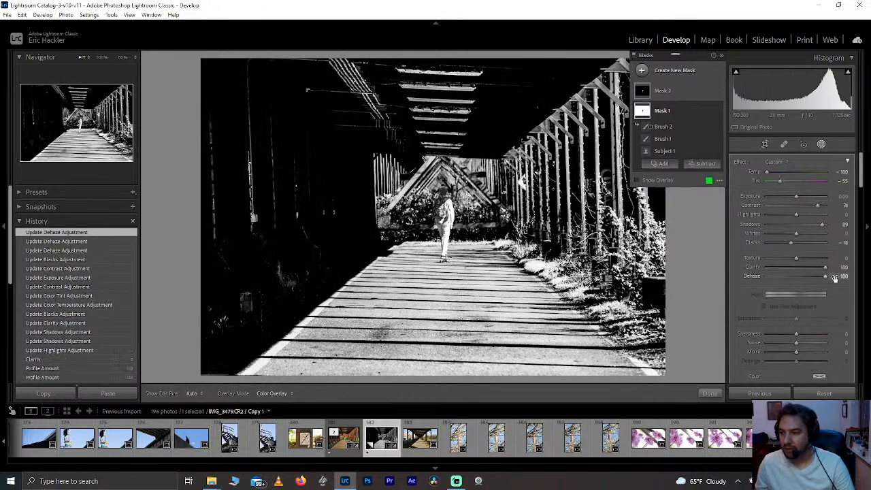
double_click(827, 278)
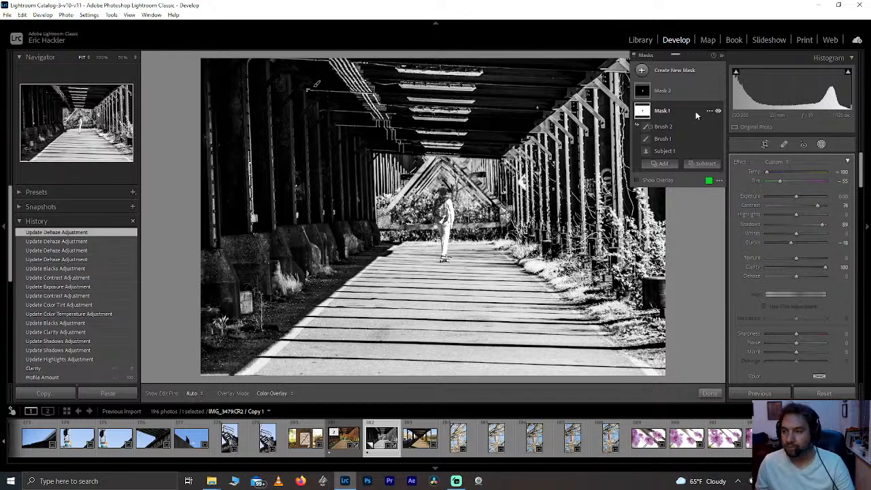
Try cropping the photo tighter at its sides, undo the crop changes and close the crop tool
left_click(766, 145)
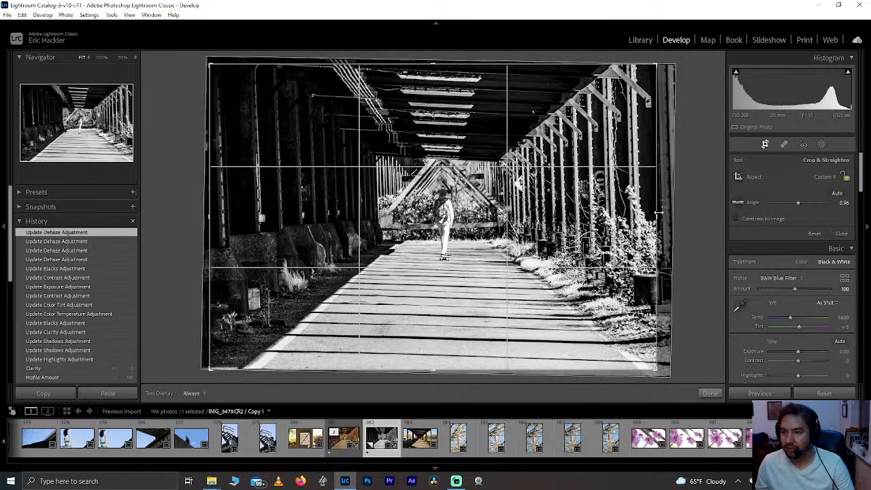
left_click_drag(659, 213, 640, 213)
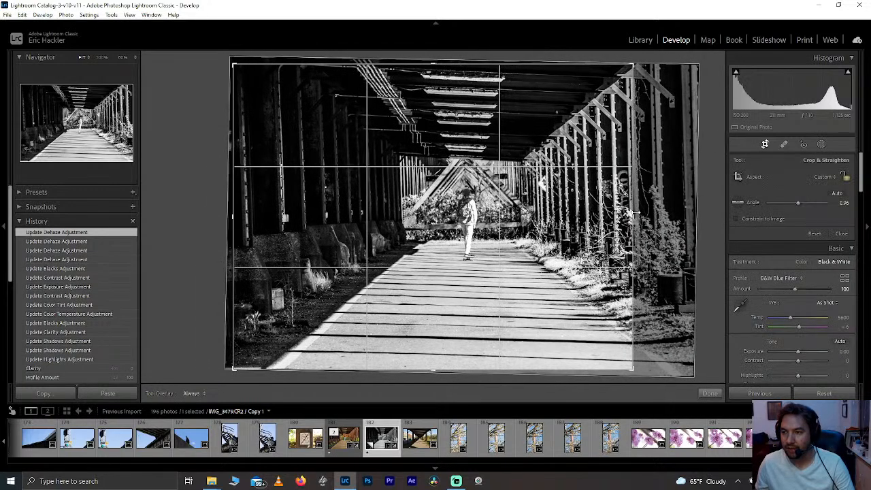
left_click_drag(236, 292, 249, 292)
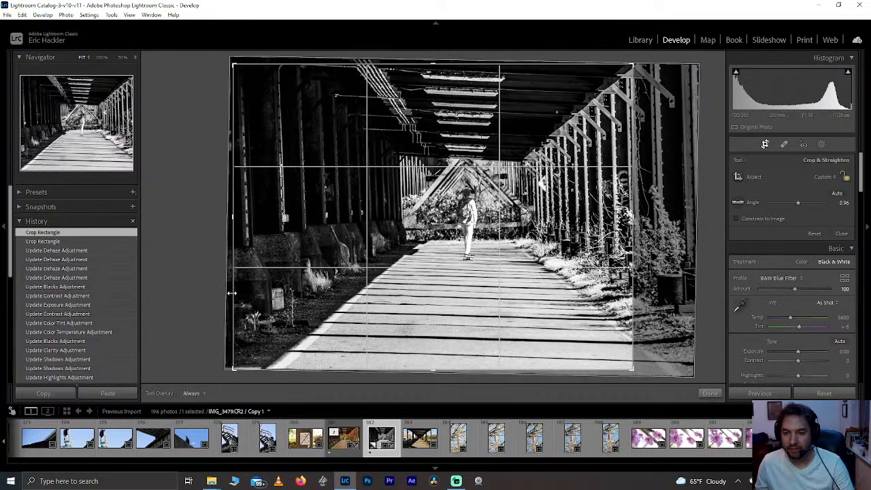
key("ctrl+z")
key("ctrl+z")
key("ctrl+z")
key("ctrl+z")
key("ctrl+z")
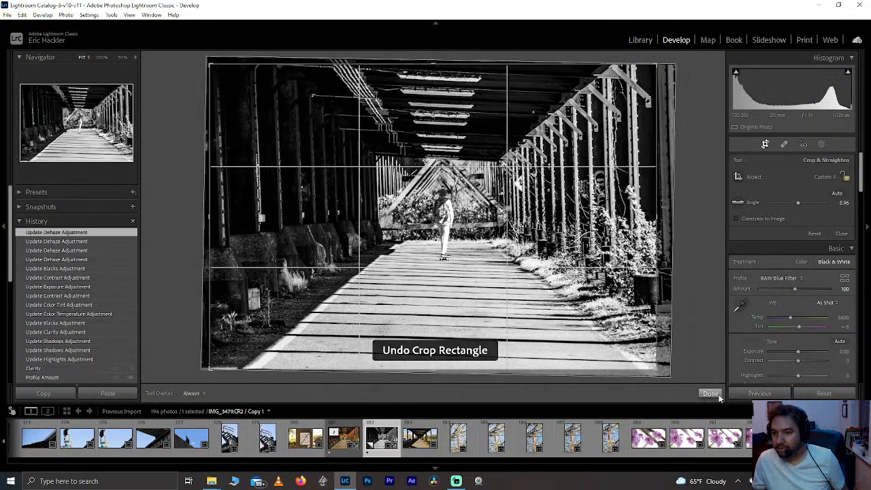
left_click(711, 394)
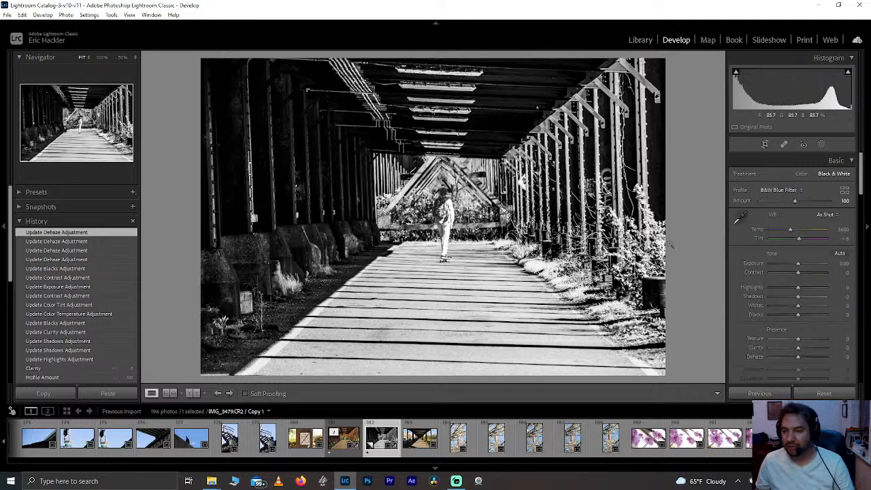
Set Mask 2's Temp to -80 and Tint to 100
left_click(825, 145)
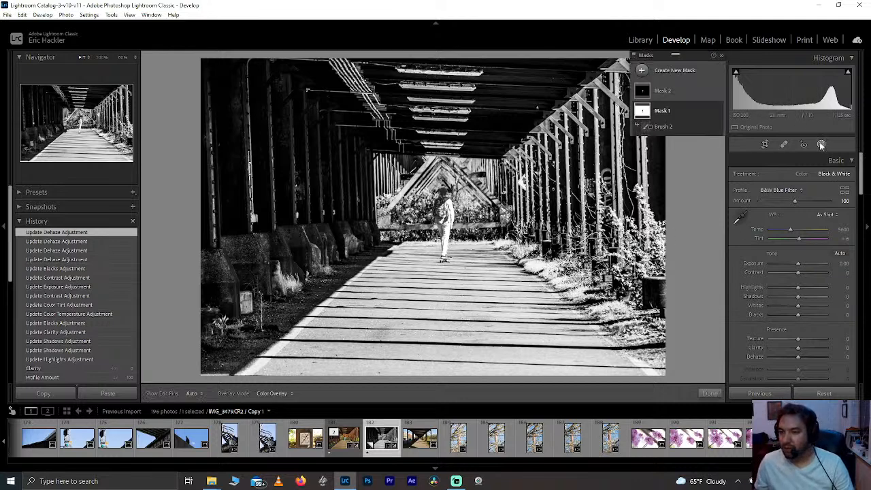
left_click(673, 87)
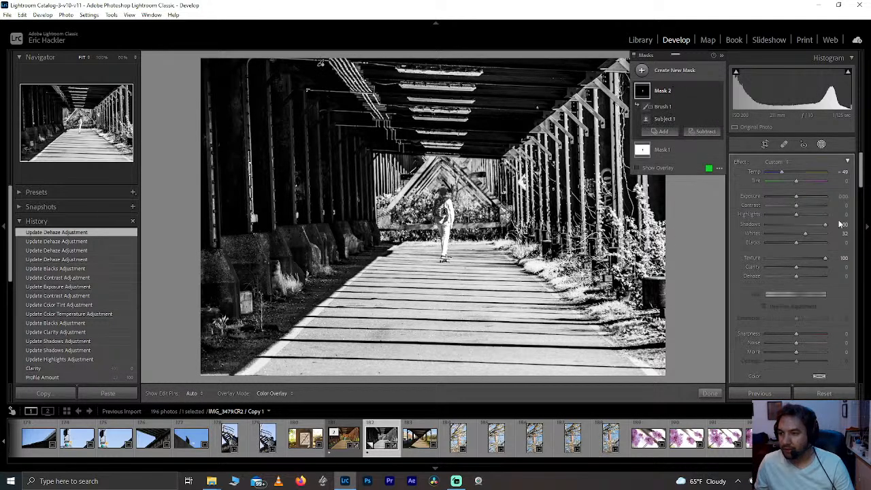
left_click_drag(784, 175, 844, 184)
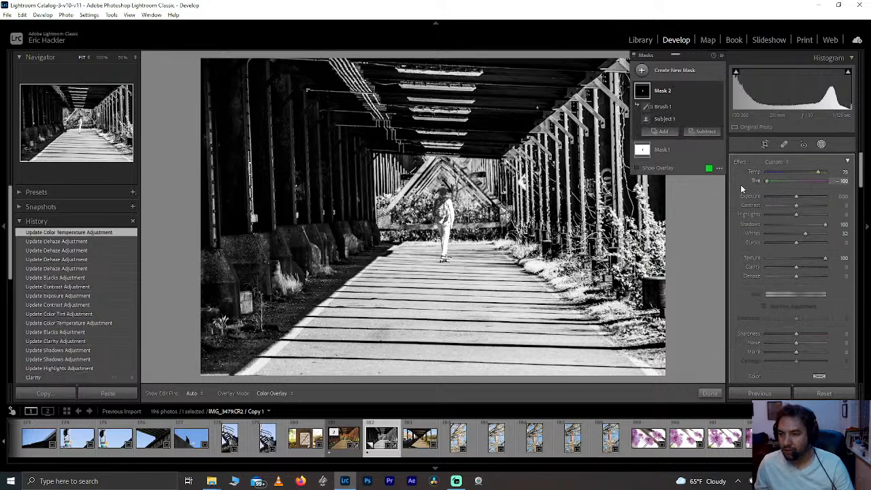
left_click_drag(819, 175, 758, 173)
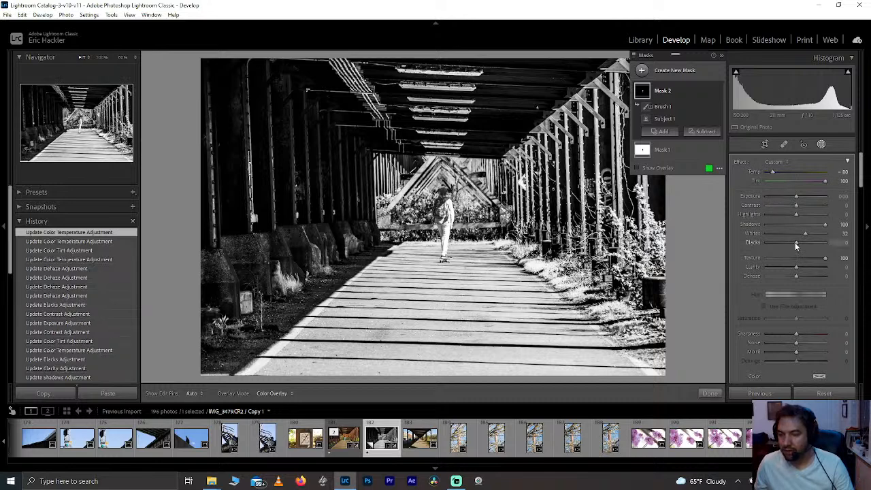
Set Mask 2's Shadows to 72, Highlights to -100 and Blacks to -15
double_click(826, 227)
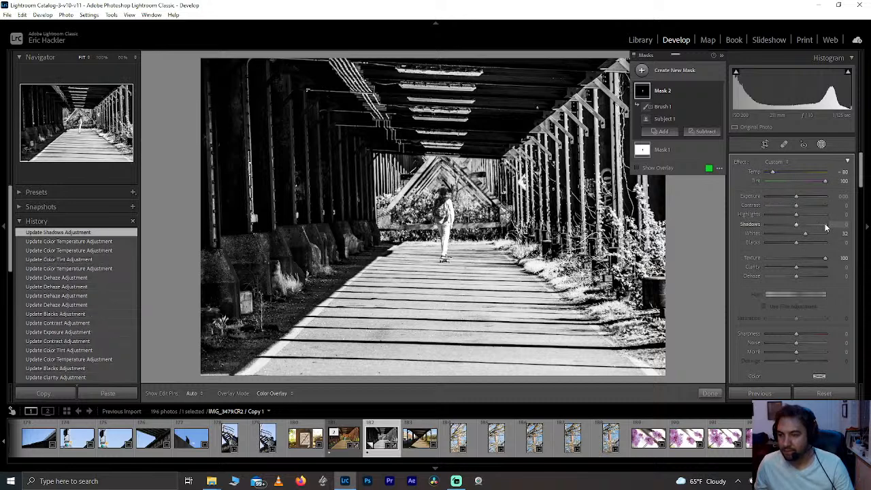
left_click_drag(817, 223, 730, 222)
left_click_drag(796, 243, 796, 267)
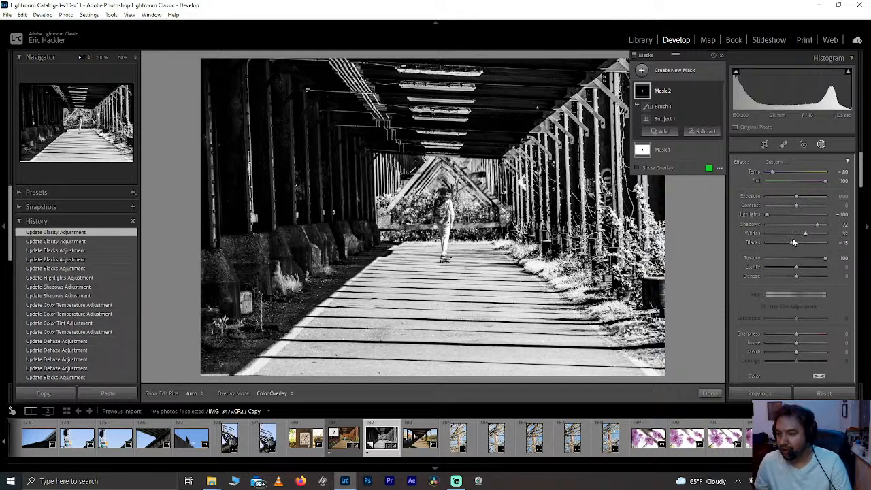
Reset Mask 2's Blacks to 0, test its Tint across the range and finish the mask editing
mouse_move(794, 242)
left_mouse_down()
mouse_move(777, 242)
mouse_move(786, 242)
left_mouse_up()
double_click(786, 242)
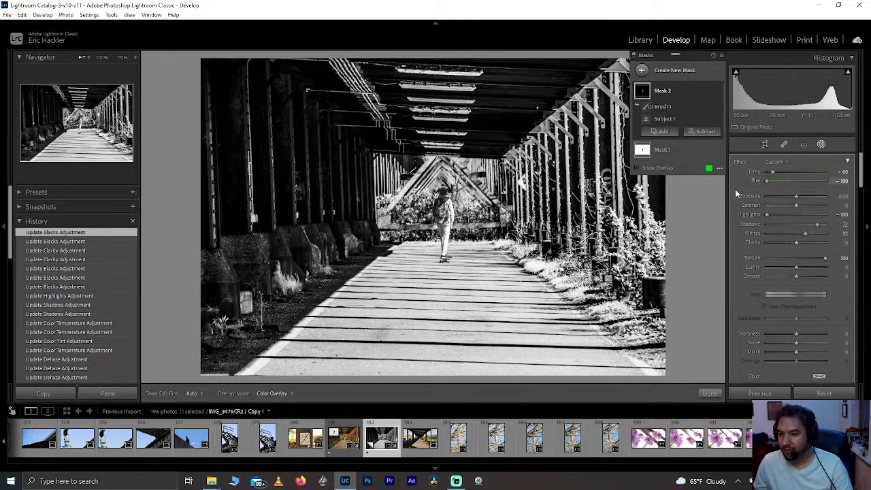
left_click_drag(766, 181, 832, 172)
left_click(711, 393)
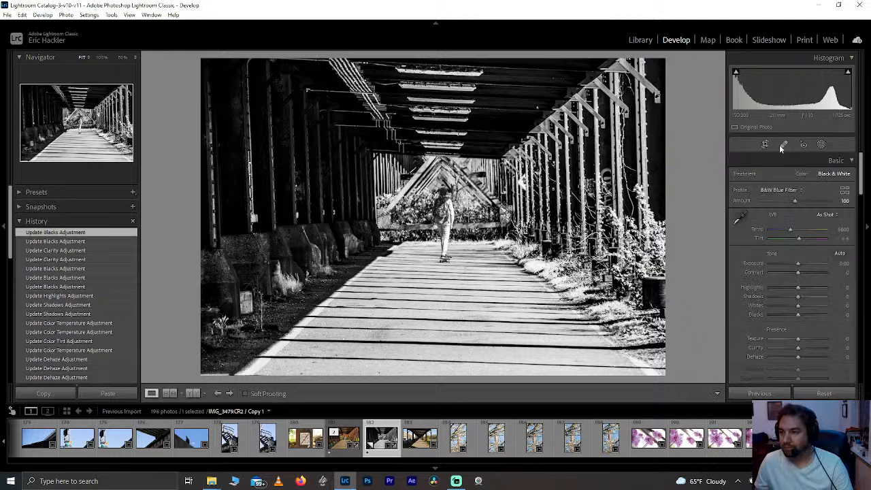
Create a new brush mask and paint it over the foliage around the skater at the far end of the walkway
left_click(822, 144)
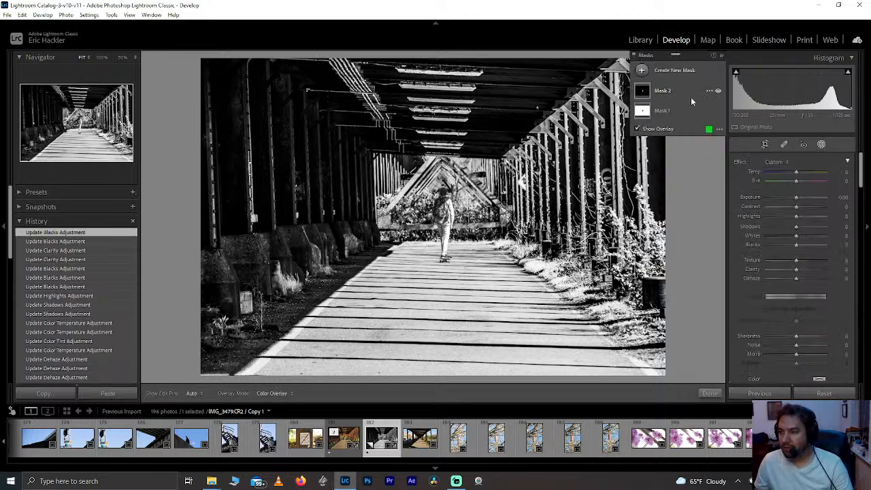
left_click(673, 71)
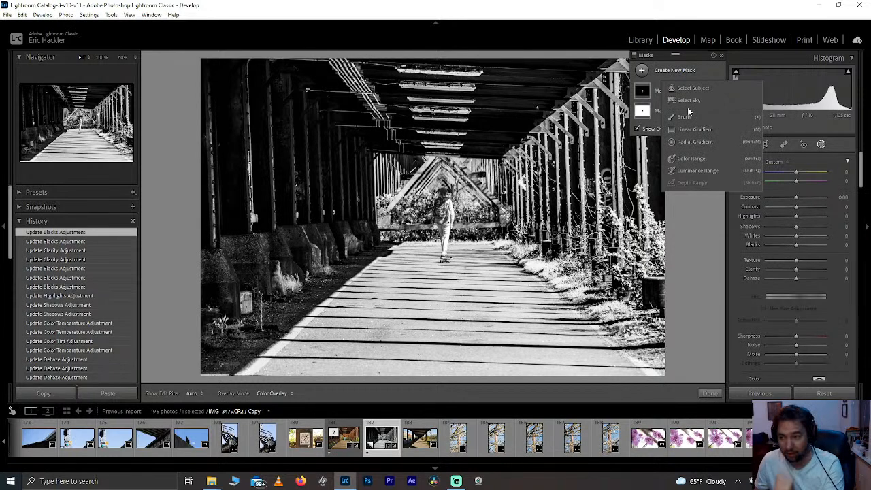
left_click(685, 117)
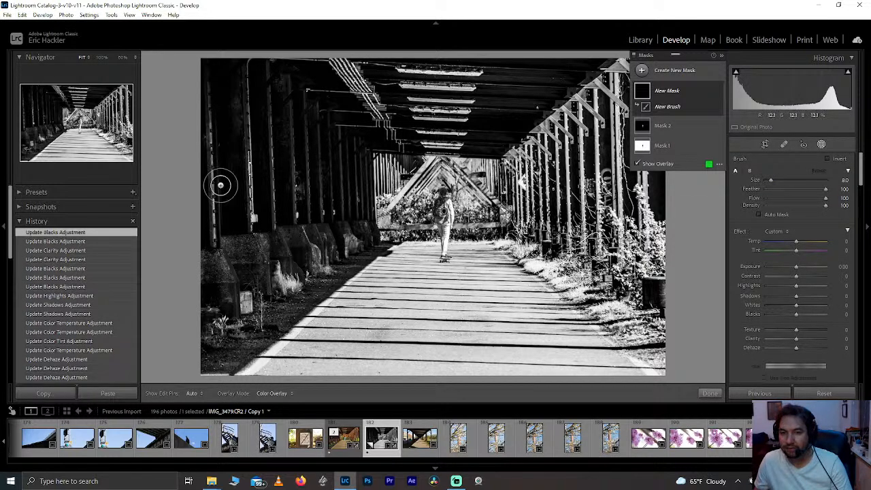
key("z")
left_click(123, 57)
mouse_move(288, 143)
left_mouse_down()
mouse_move(370, 146)
mouse_move(341, 146)
mouse_move(354, 153)
left_mouse_up()
mouse_move(442, 196)
left_mouse_down()
mouse_move(435, 228)
mouse_move(399, 262)
mouse_move(409, 303)
mouse_move(449, 198)
mouse_move(481, 202)
mouse_move(526, 289)
mouse_move(530, 330)
mouse_move(519, 326)
left_mouse_up()
mouse_move(513, 291)
left_mouse_down()
mouse_move(496, 258)
mouse_move(513, 301)
mouse_move(517, 347)
left_mouse_up()
left_click_drag(68, 125, 75, 125)
mouse_move(435, 209)
left_mouse_down()
mouse_move(456, 252)
mouse_move(315, 256)
mouse_move(317, 121)
left_mouse_up()
mouse_move(555, 242)
left_mouse_down()
mouse_move(518, 258)
mouse_move(666, 245)
mouse_move(651, 185)
mouse_move(647, 55)
left_mouse_up()
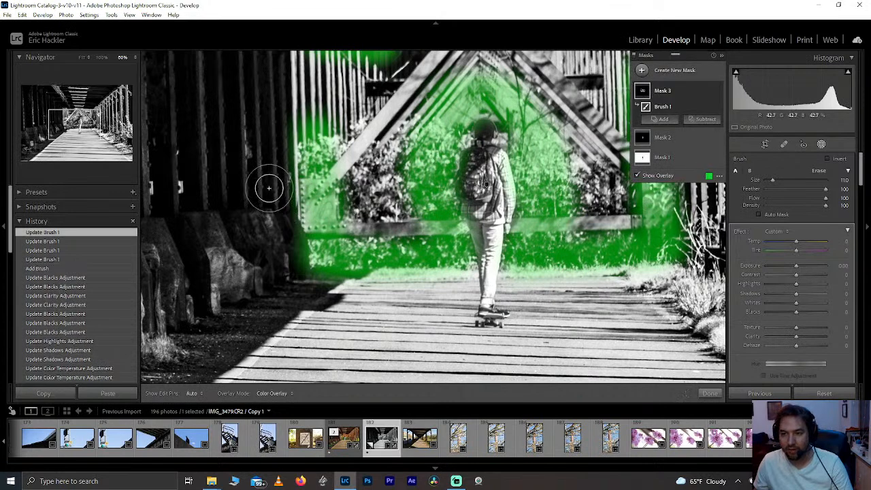
Undo the last brush stroke and extend the mask over the fence, triangular beams and remaining foliage, reducing the brush size to 7
left_click_drag(83, 119, 81, 116)
mouse_move(262, 269)
left_mouse_down()
mouse_move(235, 239)
mouse_move(245, 184)
mouse_move(228, 136)
mouse_move(259, 204)
mouse_move(252, 184)
left_mouse_up()
key("ctrl+z")
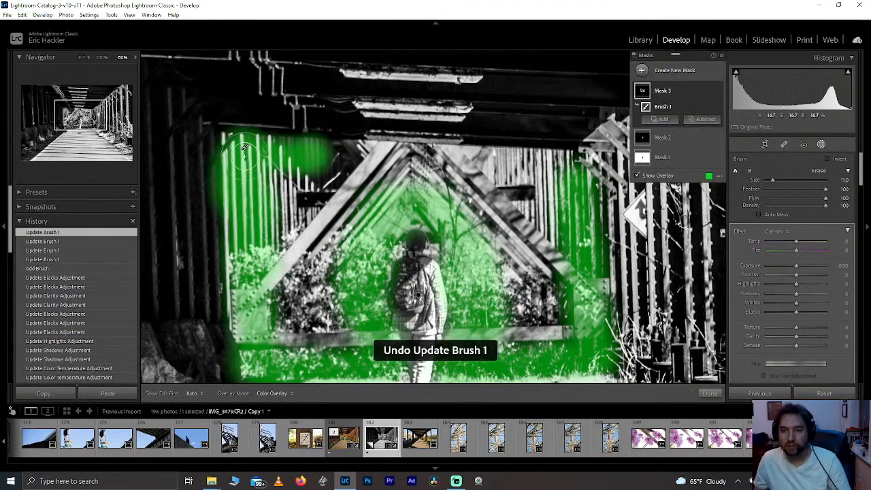
mouse_move(245, 170)
left_mouse_down()
mouse_move(254, 243)
mouse_move(263, 198)
mouse_move(378, 157)
mouse_move(416, 162)
mouse_move(336, 155)
mouse_move(465, 158)
mouse_move(566, 172)
mouse_move(522, 197)
mouse_move(516, 220)
mouse_move(540, 244)
mouse_move(567, 325)
mouse_move(502, 328)
mouse_move(550, 275)
mouse_move(530, 268)
mouse_move(511, 233)
mouse_move(518, 268)
mouse_move(554, 228)
mouse_move(514, 215)
mouse_move(550, 198)
mouse_move(535, 196)
mouse_move(492, 232)
mouse_move(453, 196)
mouse_move(484, 186)
mouse_move(427, 163)
mouse_move(355, 212)
mouse_move(270, 232)
mouse_move(310, 225)
mouse_move(327, 274)
mouse_move(270, 323)
mouse_move(318, 331)
mouse_move(342, 320)
mouse_move(332, 267)
mouse_move(345, 246)
mouse_move(353, 238)
mouse_move(394, 256)
left_mouse_up()
scroll(387, 244, "down", 4)
mouse_move(440, 239)
left_mouse_down()
mouse_move(441, 258)
mouse_move(440, 237)
mouse_move(437, 245)
left_mouse_up()
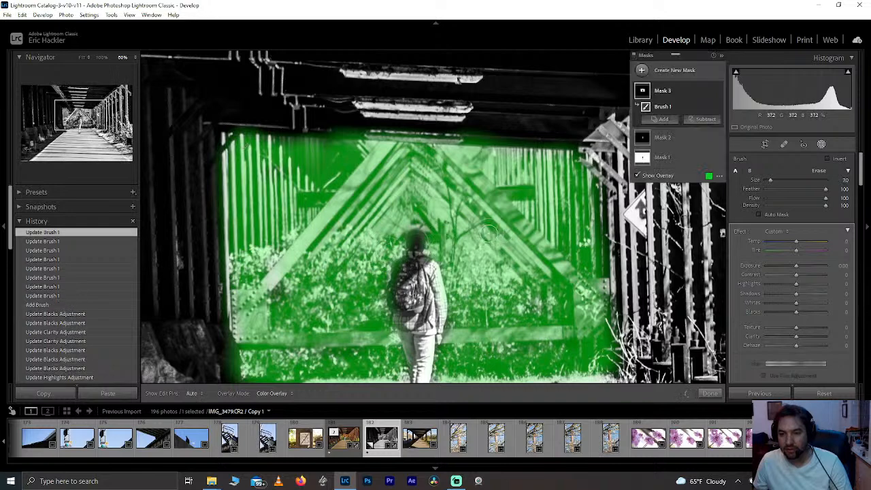
left_click_drag(312, 245, 281, 248)
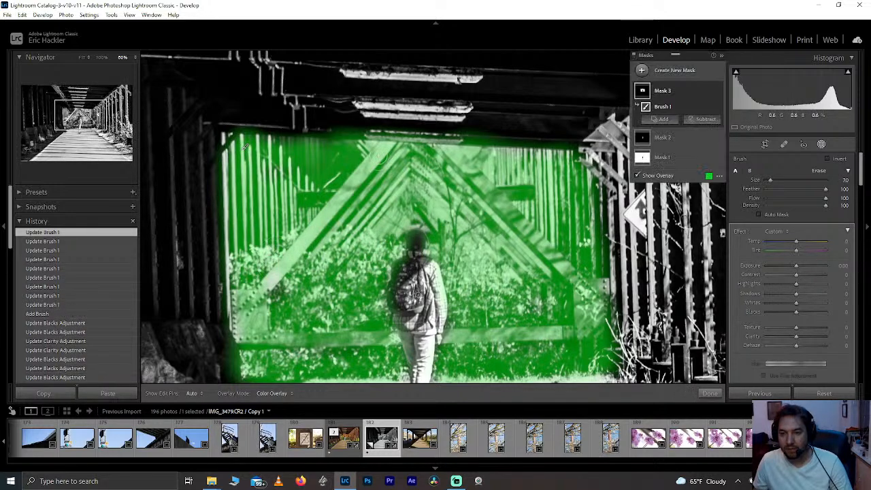
Try Mask 3's Texture at -100, Blacks at -53 and Clarity at -100, resetting Texture and Clarity to 0
left_click_drag(796, 328, 748, 330)
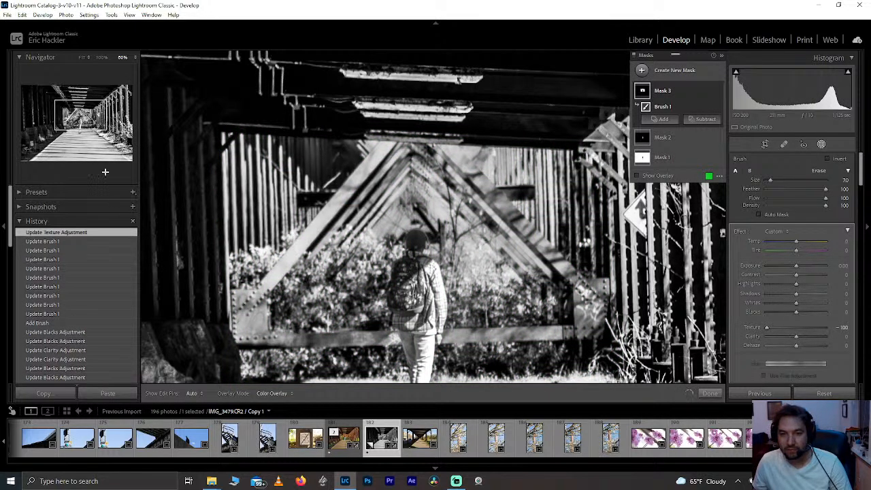
left_click(82, 57)
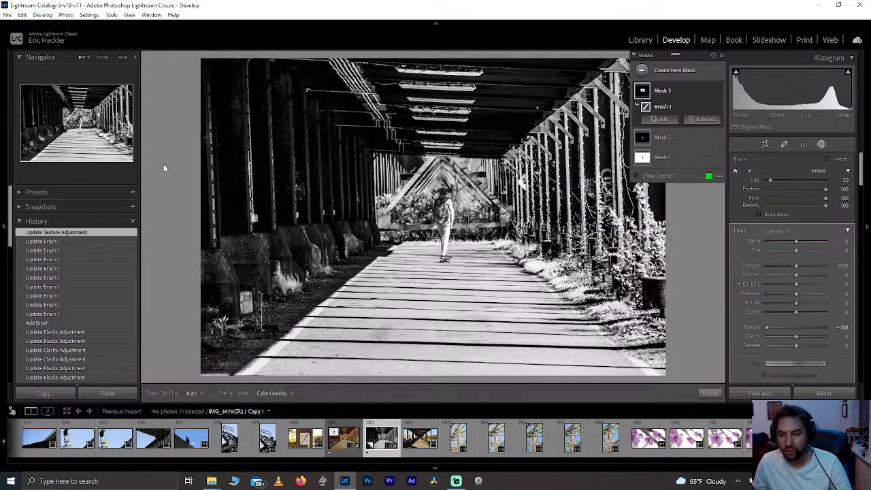
double_click(770, 331)
left_click(786, 312)
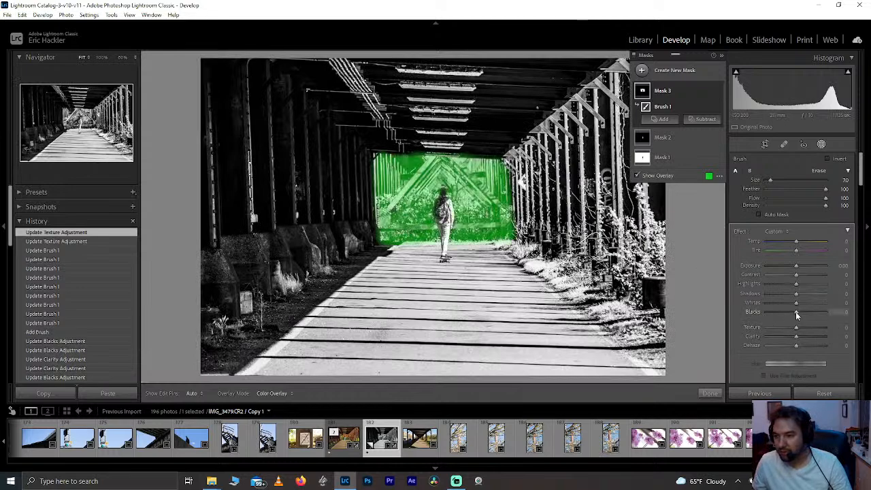
left_click_drag(776, 312, 774, 311)
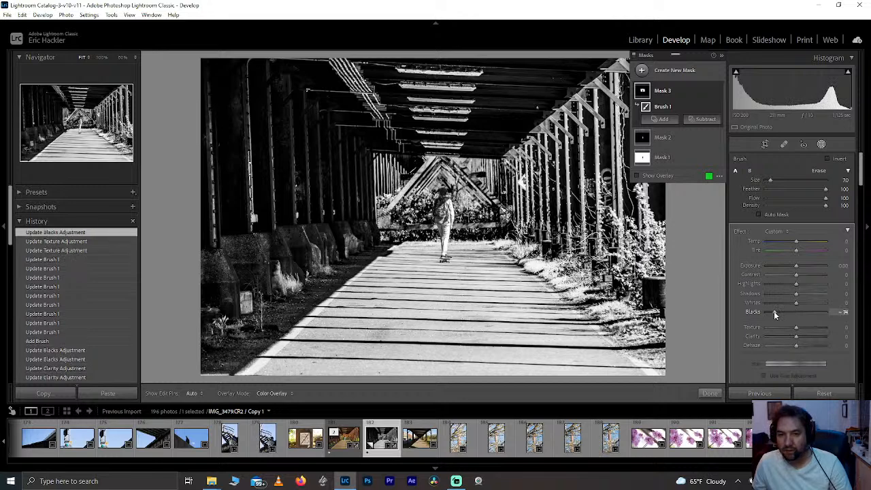
left_click_drag(774, 311, 753, 341)
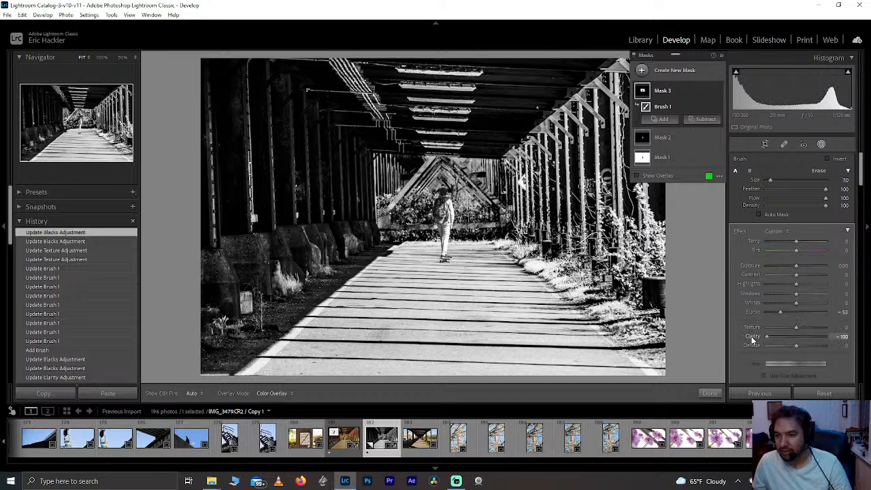
double_click(785, 334)
Set Mask 3's Contrast to 100 and Clarity to -66, reset its Blacks to 0 and check the skater up close
left_click_drag(793, 277, 842, 277)
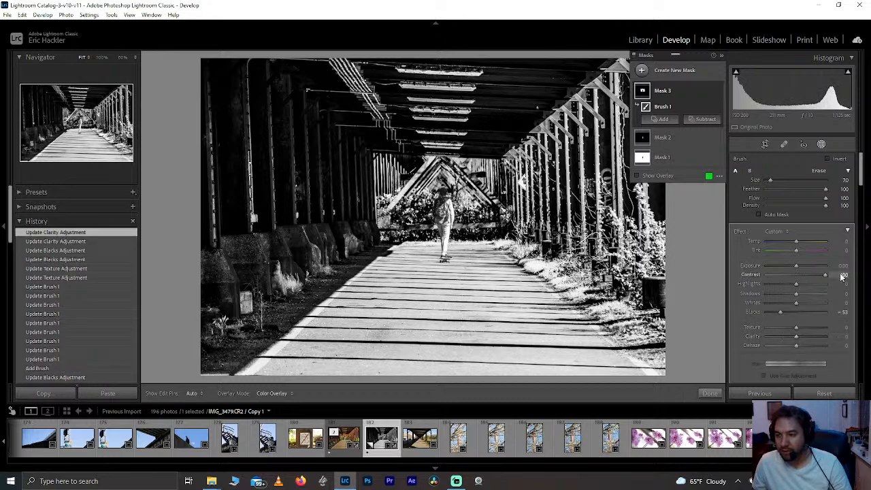
mouse_move(797, 336)
left_mouse_down()
mouse_move(771, 342)
mouse_move(780, 336)
left_mouse_up()
double_click(781, 312)
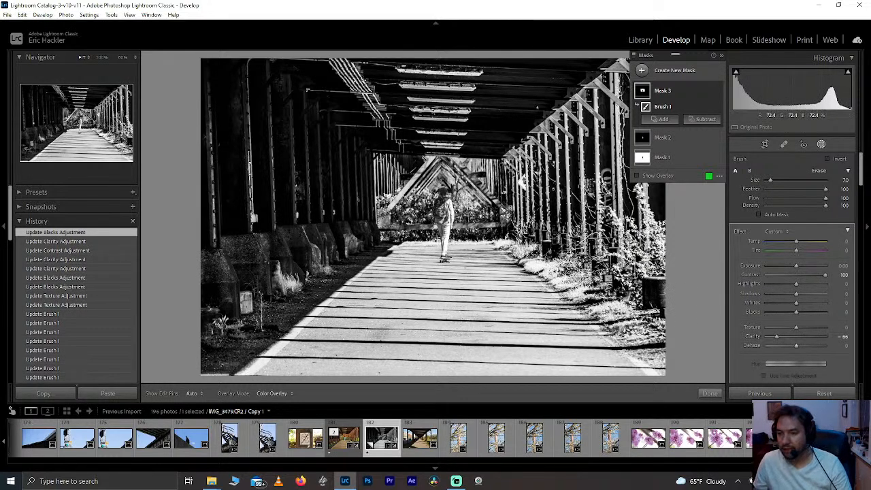
key("z")
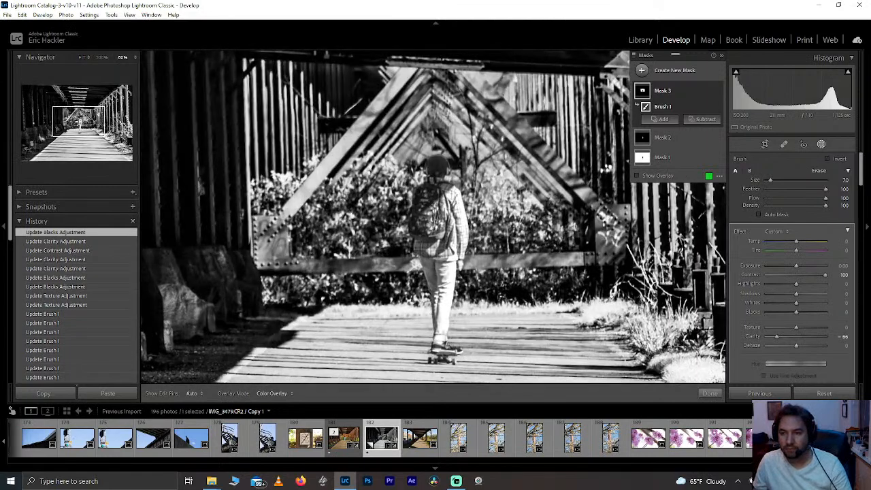
key("z")
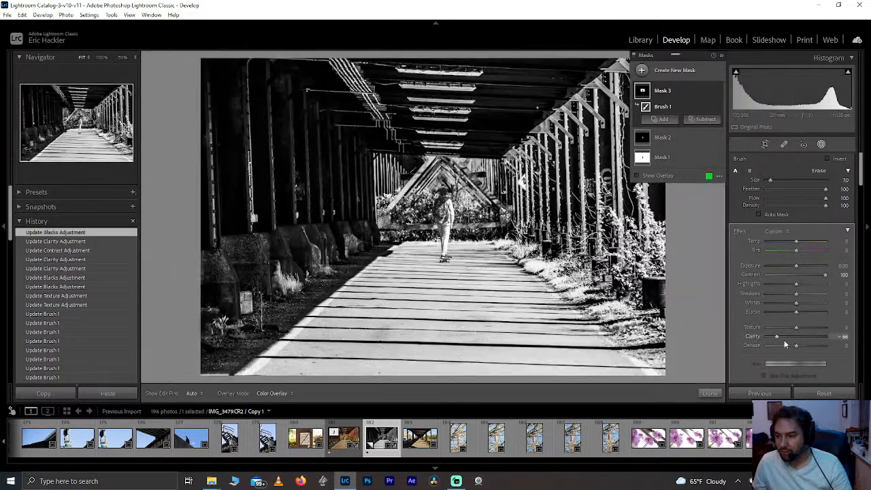
Reset Mask 3's Clarity to 0 and set its Temp and Tint to 100
left_click_drag(777, 335, 787, 337)
double_click(786, 336)
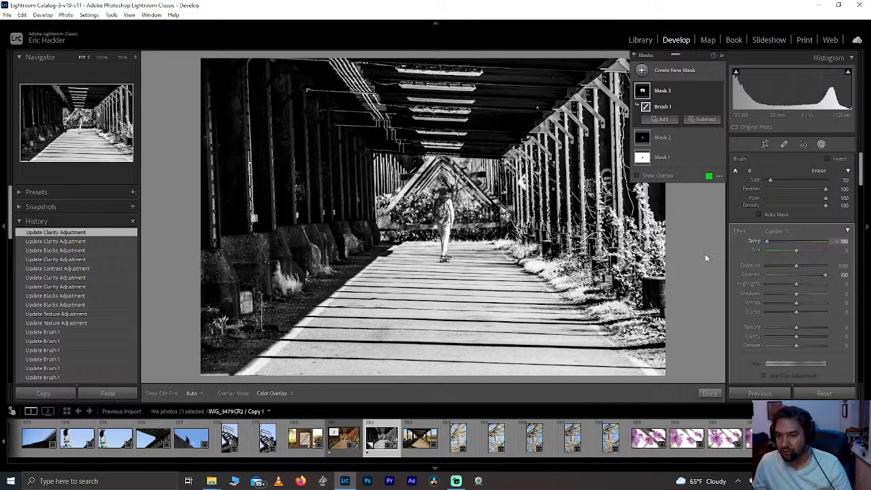
left_click_drag(831, 243, 852, 246)
left_click_drag(697, 266, 845, 250)
Set Mask 2's Temp to -100, Shadows to -100, Whites to 0 and Blacks to -88
left_click(682, 138)
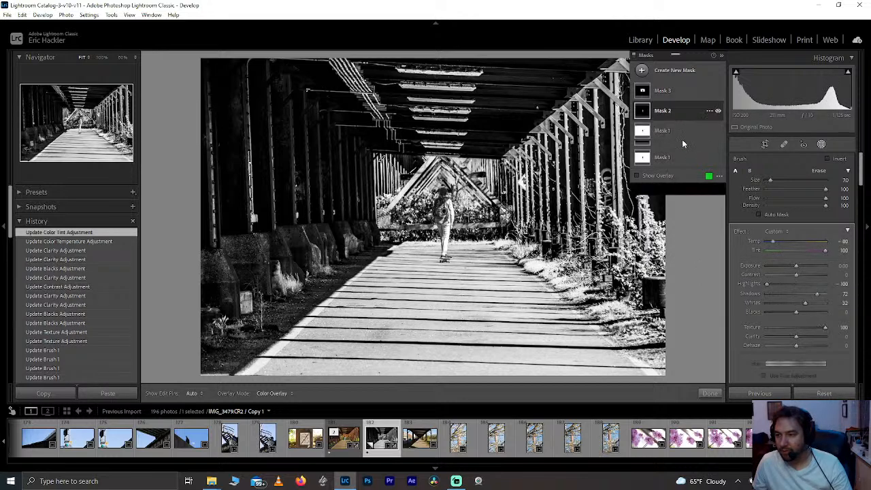
left_click_drag(772, 172, 723, 196)
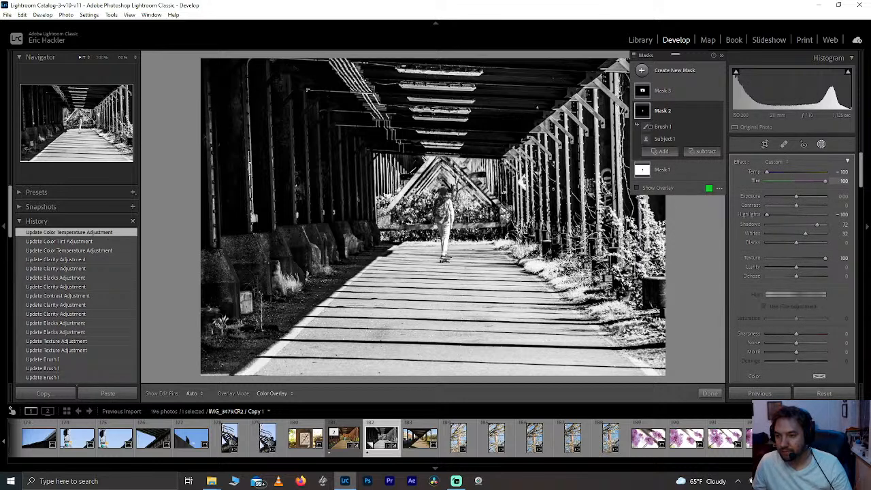
double_click(820, 224)
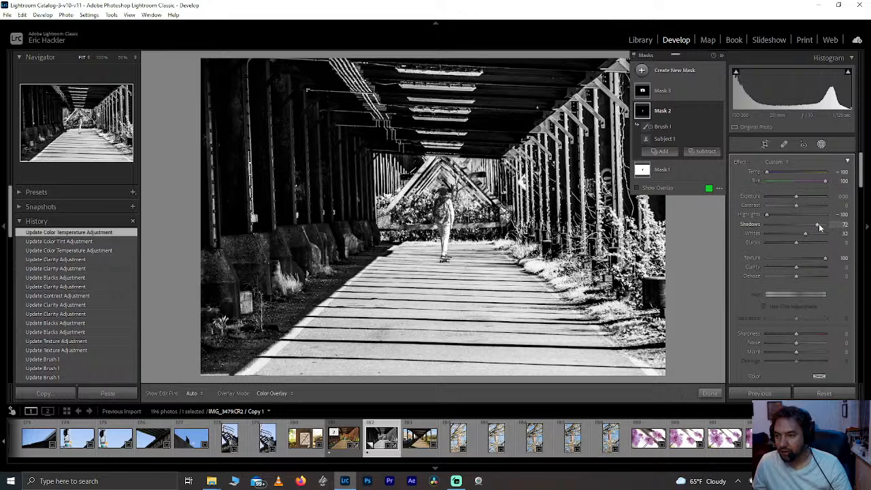
left_click_drag(810, 234, 770, 249)
double_click(785, 234)
Test Mask 2's Texture at 100 and -88 and its Clarity, and reset both to 0
double_click(824, 259)
left_click_drag(823, 258, 856, 253)
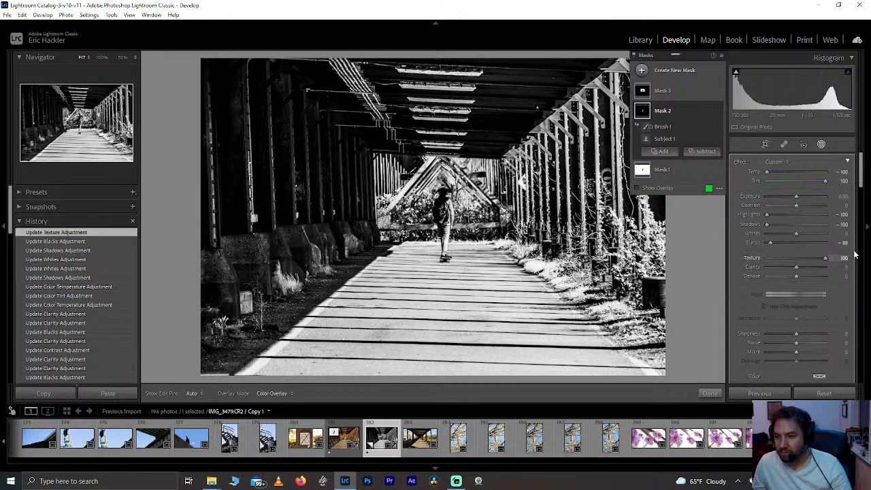
left_click_drag(684, 273, 764, 260)
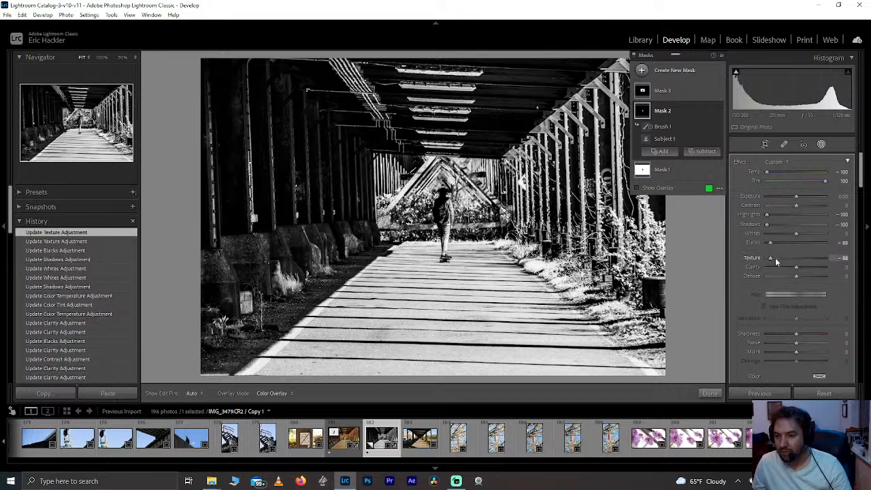
double_click(770, 260)
left_click_drag(798, 270, 829, 278)
double_click(818, 267)
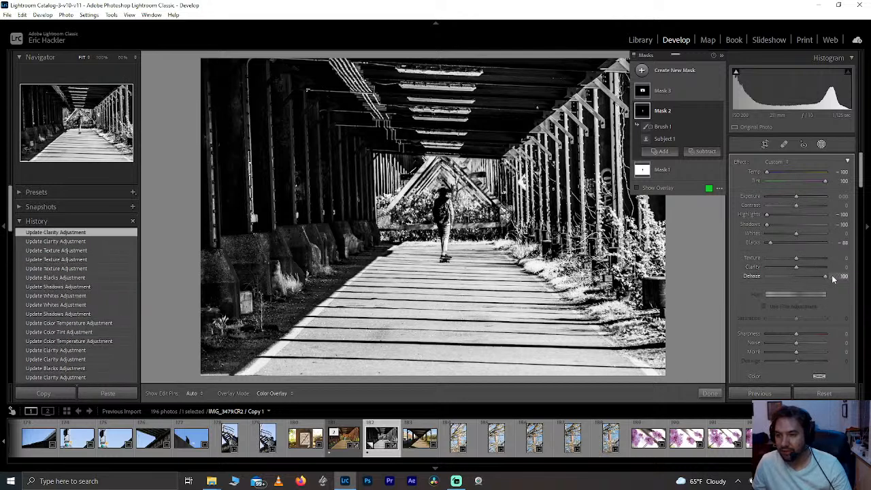
Set Mask 2's Dehaze to 100, Exposure to -0.71 and Whites to -21, finish the mask editing and inspect the skater
left_click_drag(753, 282, 861, 269)
left_click_drag(795, 198, 792, 197)
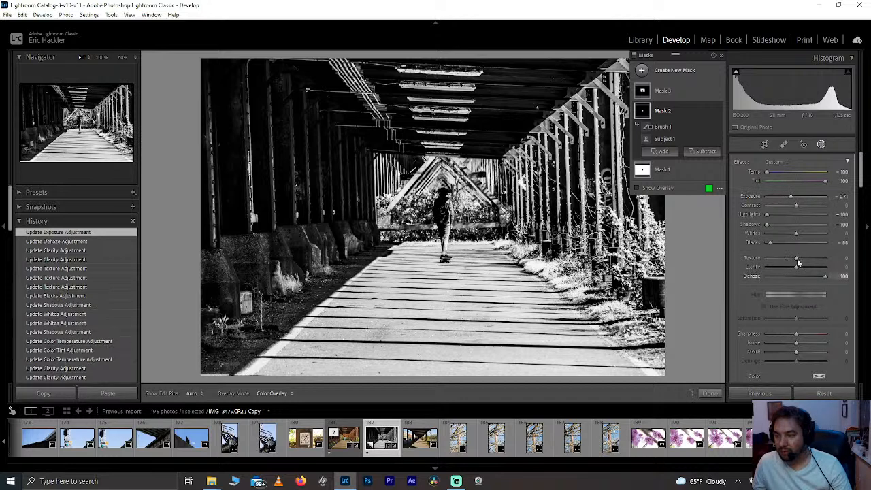
left_click_drag(769, 268, 746, 271)
double_click(769, 261)
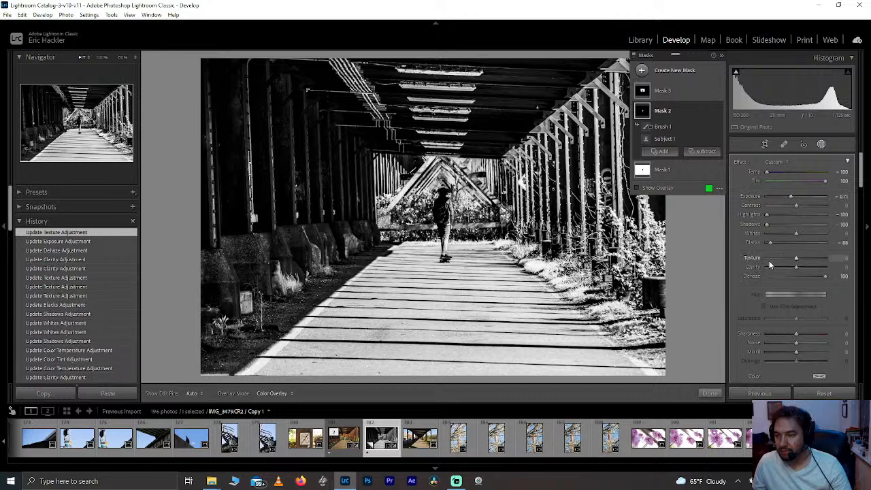
mouse_move(796, 236)
left_mouse_down()
mouse_move(752, 235)
mouse_move(790, 235)
left_mouse_up()
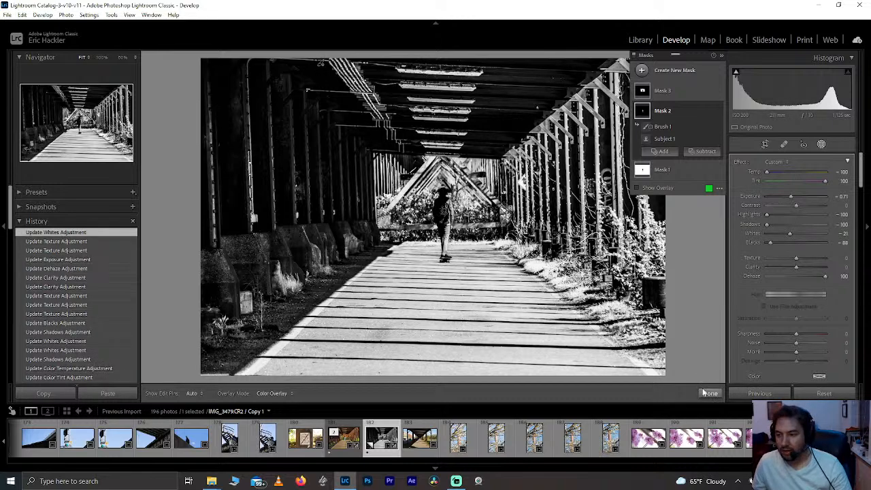
left_click(710, 393)
left_click(439, 196)
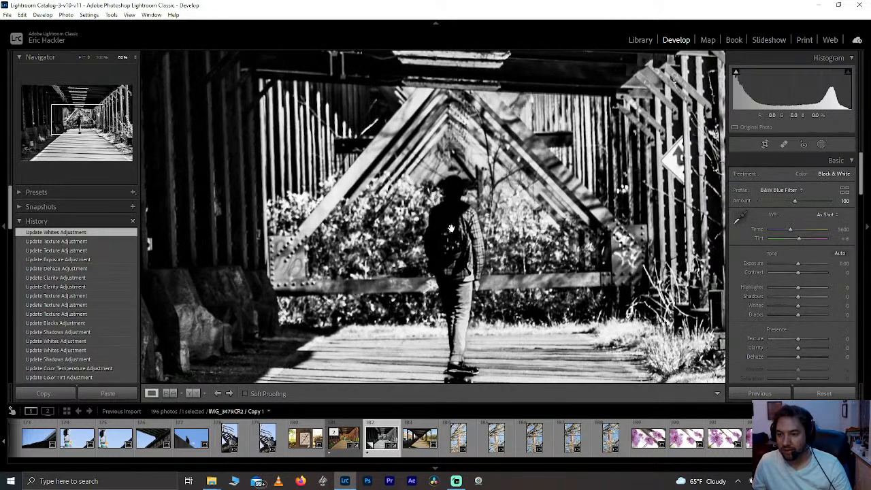
left_click(455, 216)
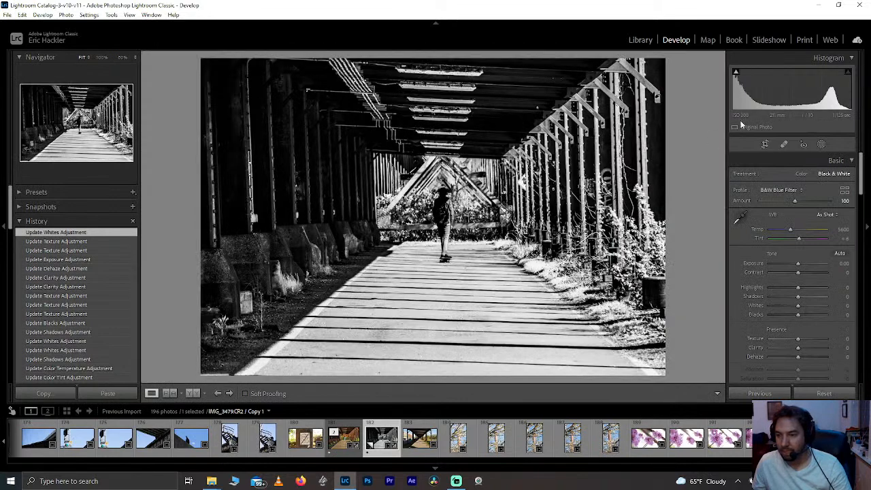
Set Mask 3's Highlights to -32 and Shadows to 97 and finish the mask editing
left_click(821, 144)
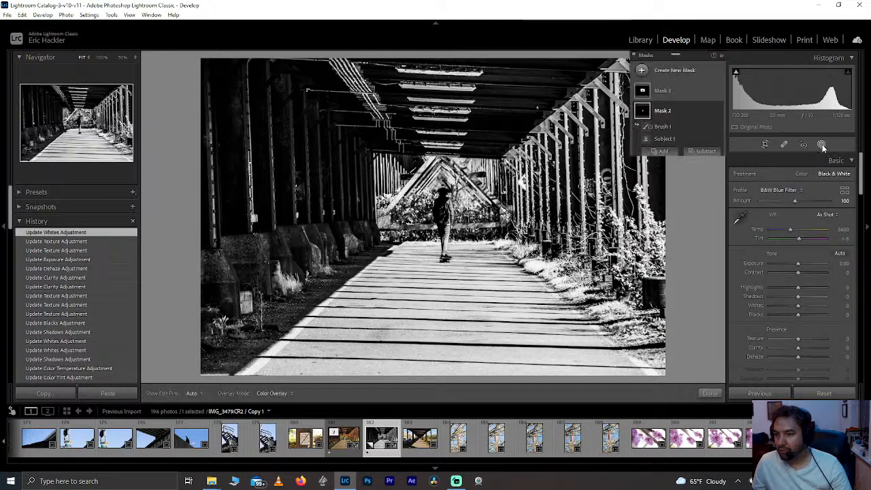
left_click(671, 90)
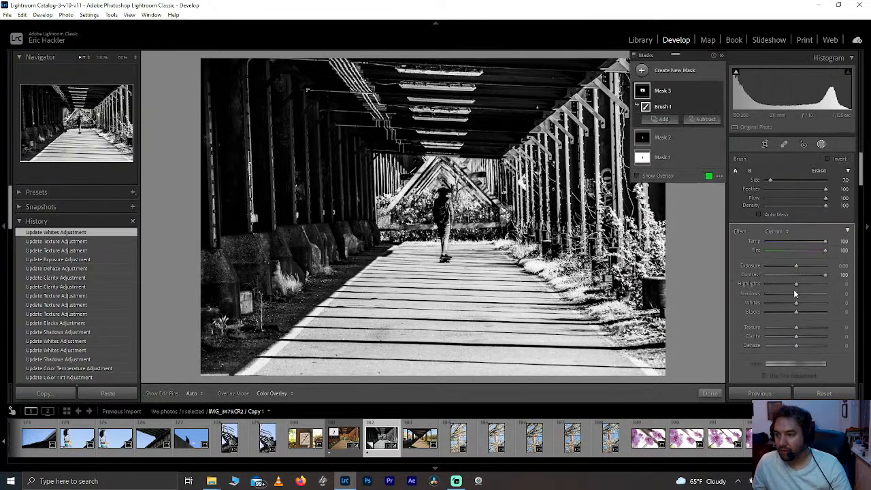
mouse_move(797, 284)
left_mouse_down()
mouse_move(846, 286)
mouse_move(787, 294)
left_mouse_up()
left_click_drag(715, 299, 789, 287)
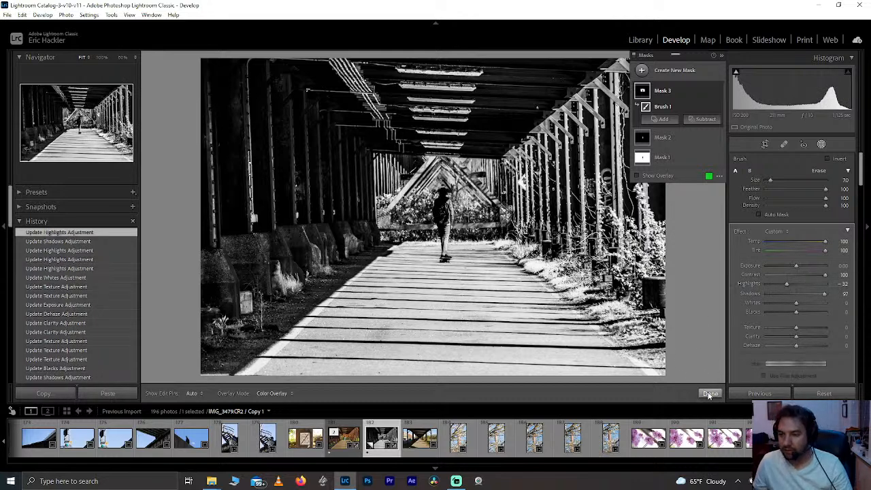
left_click(710, 394)
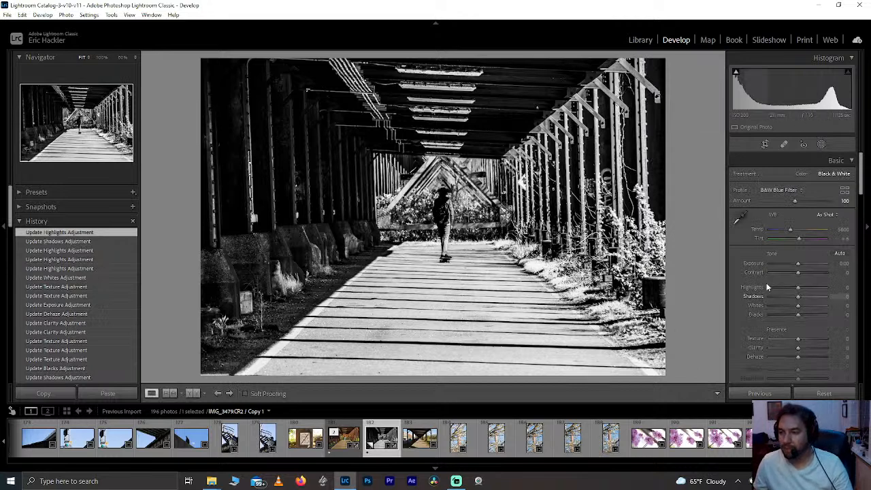
Set Red to +100 in the Black & White Mix, and try Orange at -89 before resetting it to 0
scroll(787, 210, "down", 10)
scroll(790, 207, "up", 3)
left_click_drag(801, 243, 848, 235)
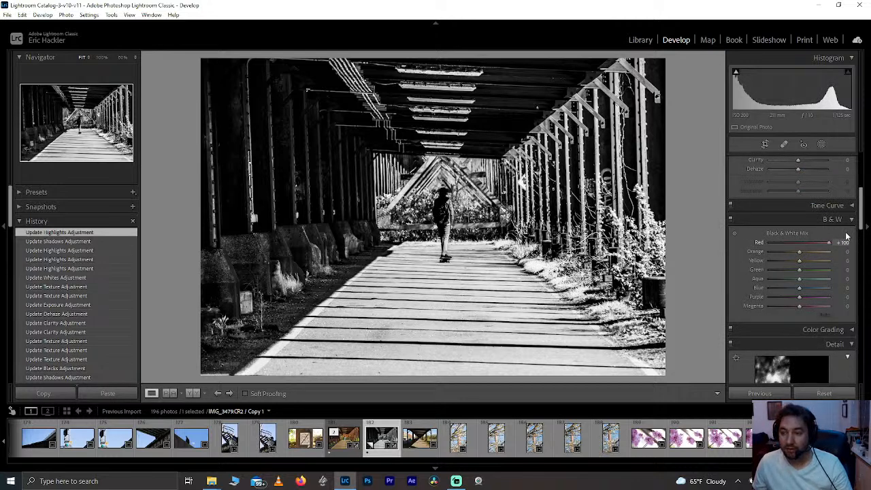
left_click_drag(800, 252, 773, 252)
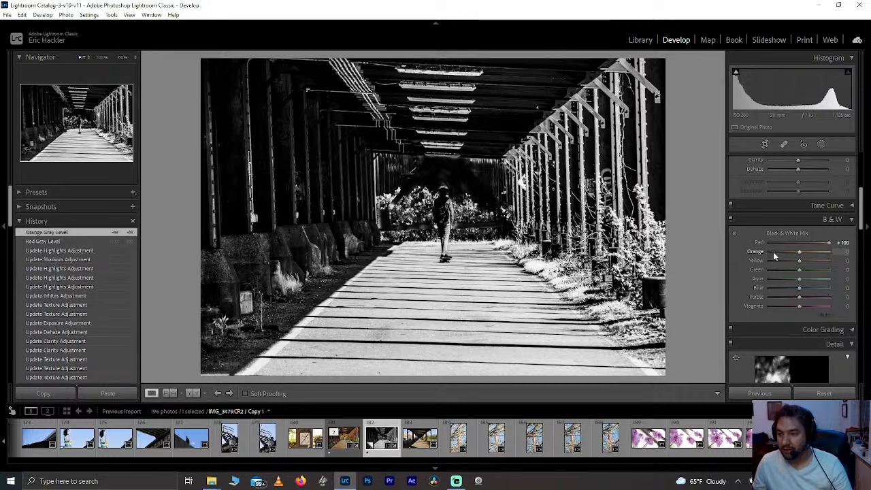
double_click(773, 252)
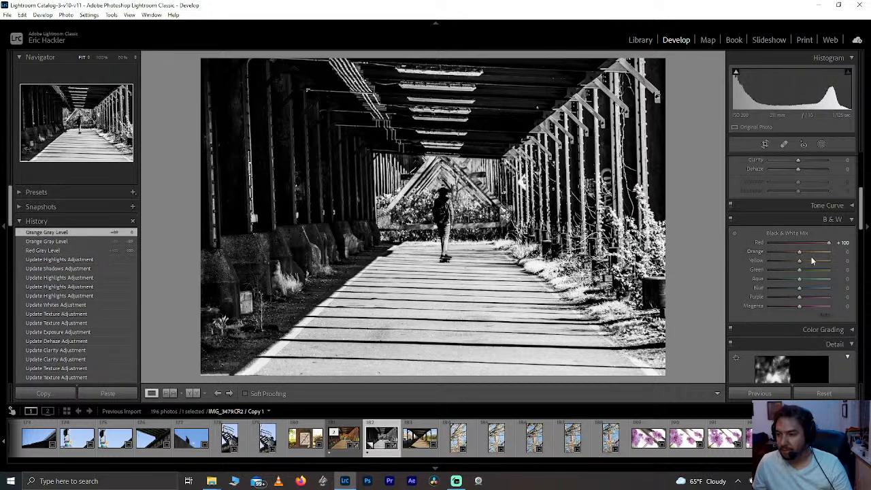
Set Yellow to +71 and Green to +100 in the Black & White Mix, and try a different Orange level before resetting it to 0
mouse_move(843, 260)
left_mouse_down()
mouse_move(718, 270)
mouse_move(867, 246)
mouse_move(842, 259)
mouse_move(852, 268)
mouse_move(717, 265)
mouse_move(853, 263)
left_mouse_up()
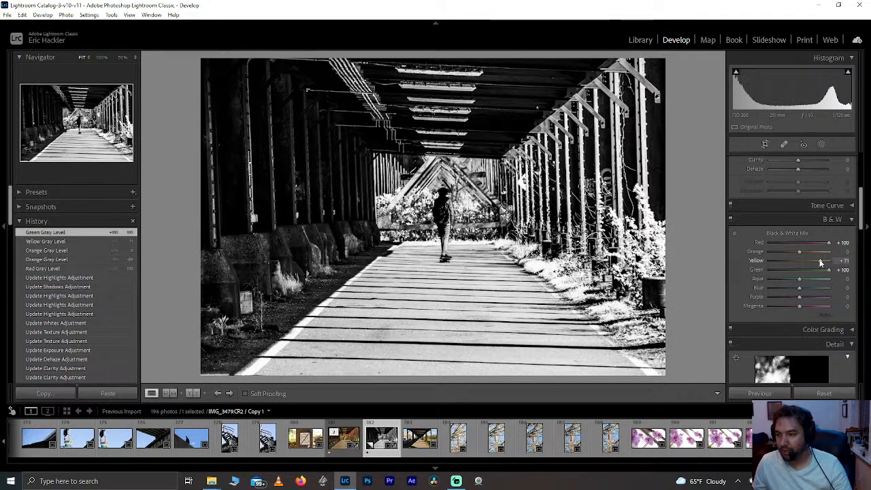
left_click_drag(826, 250, 793, 254)
double_click(792, 254)
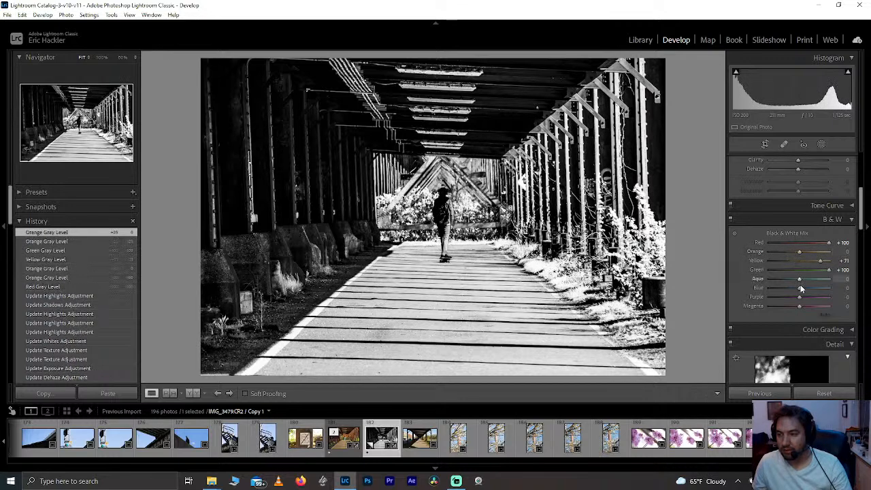
Set Blue to +55 and Purple to -95 in the Black & White Mix and inspect the skater up close
left_click_drag(800, 288, 770, 303)
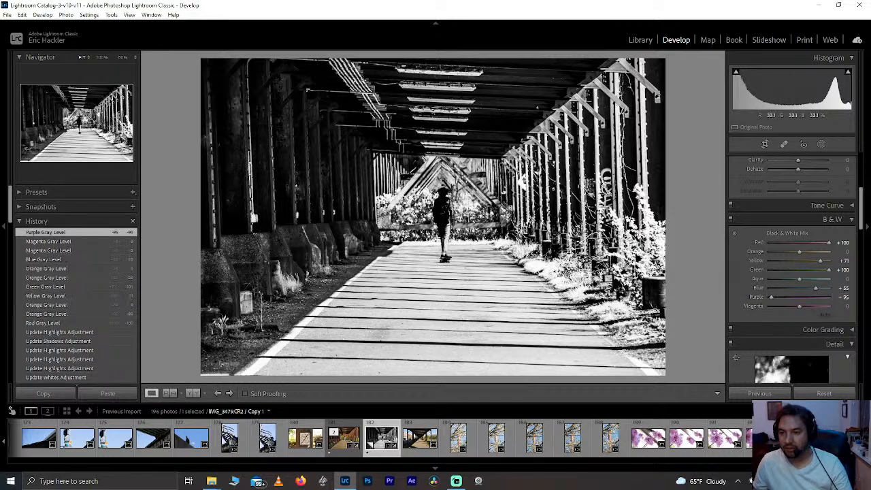
key("z")
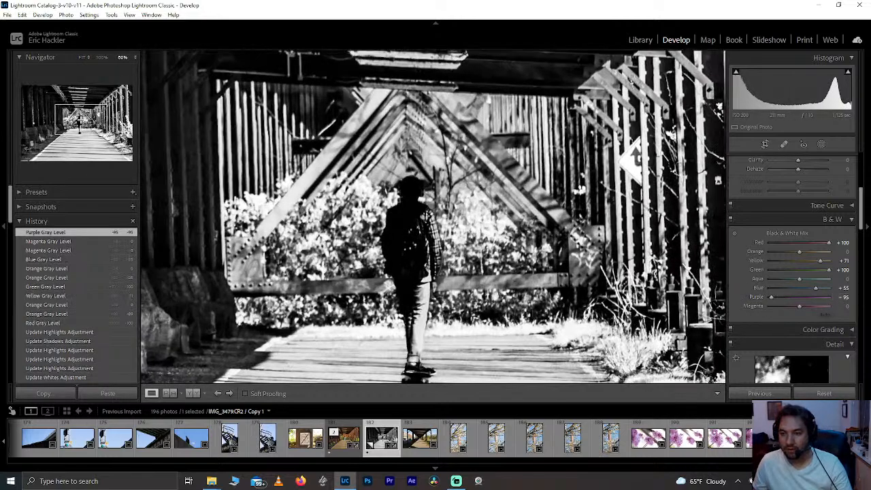
key("z")
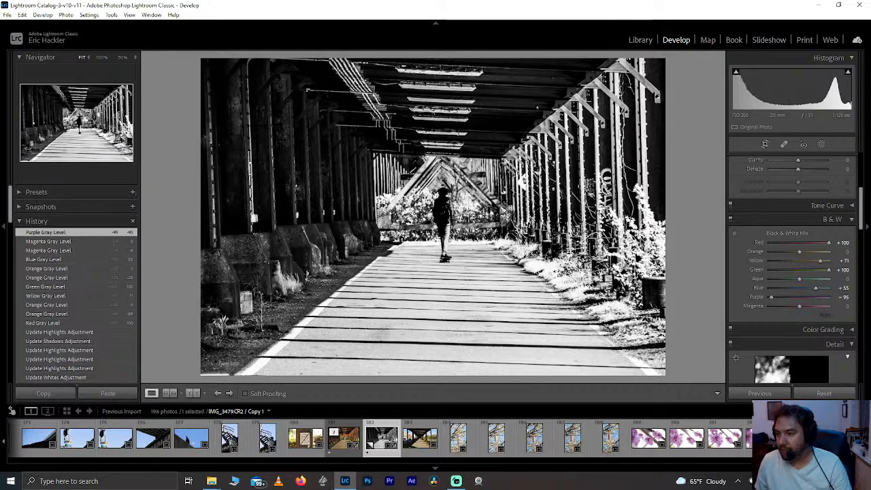
Try lower global Highlights, Whites and Texture on the whole photo, resetting each to 0
scroll(854, 231, "up", 3)
left_click_drag(785, 288, 779, 290)
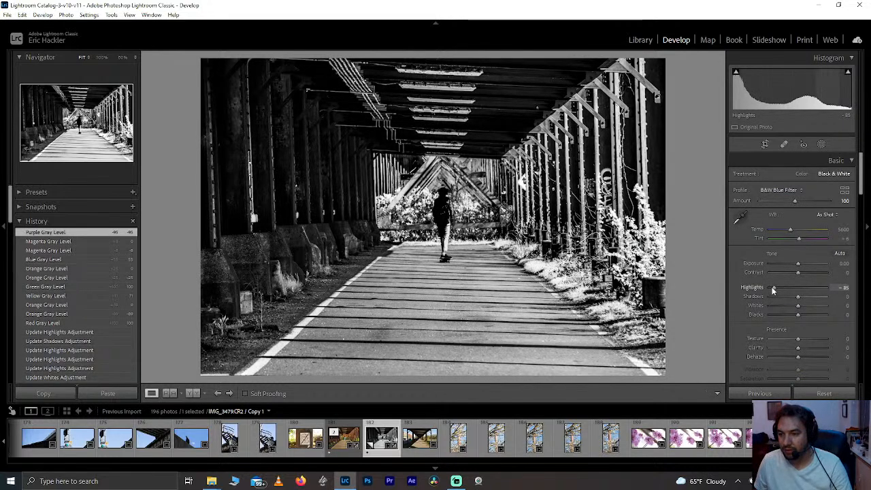
double_click(773, 290)
mouse_move(791, 306)
left_mouse_down()
mouse_move(800, 305)
mouse_move(750, 307)
mouse_move(782, 305)
left_mouse_up()
double_click(756, 306)
left_click_drag(799, 340, 751, 339)
double_click(755, 339)
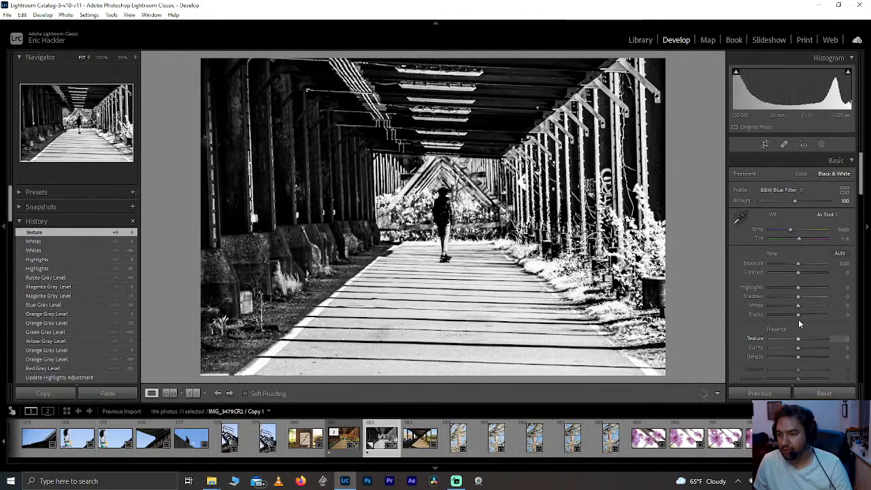
Set the global Whites to -50 and Highlights to -39 and inspect the skater up close
left_click_drag(799, 307, 762, 309)
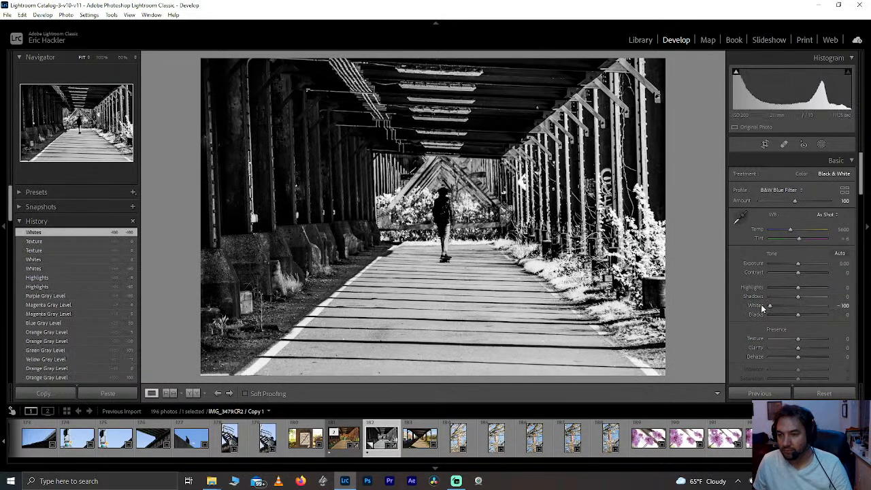
left_click(780, 304)
left_click(785, 303)
left_click(796, 286)
left_click_drag(797, 288, 788, 286)
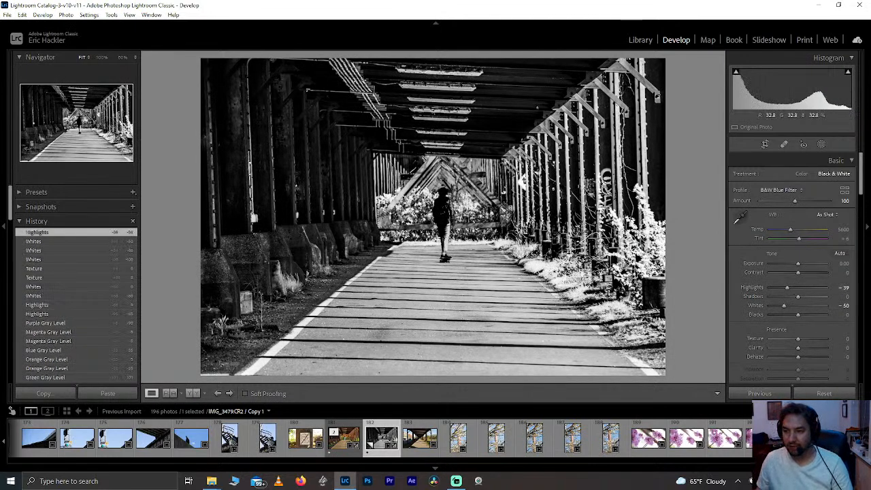
left_click(443, 194)
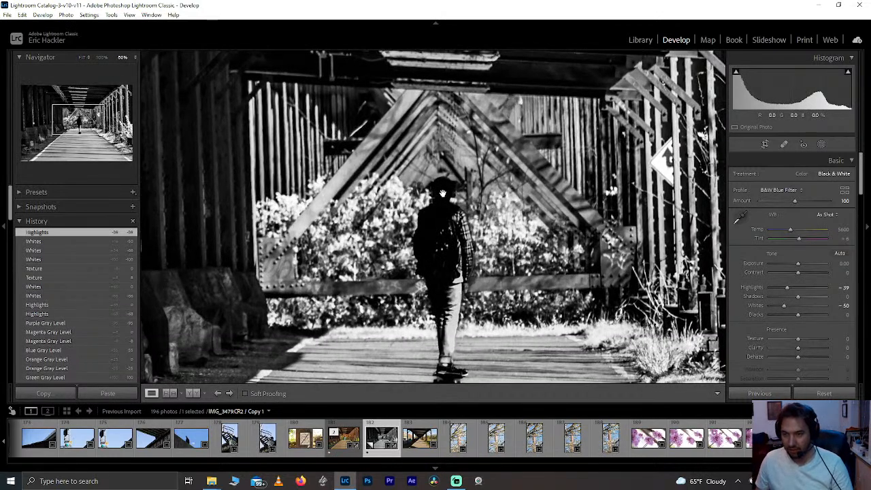
left_click(442, 194)
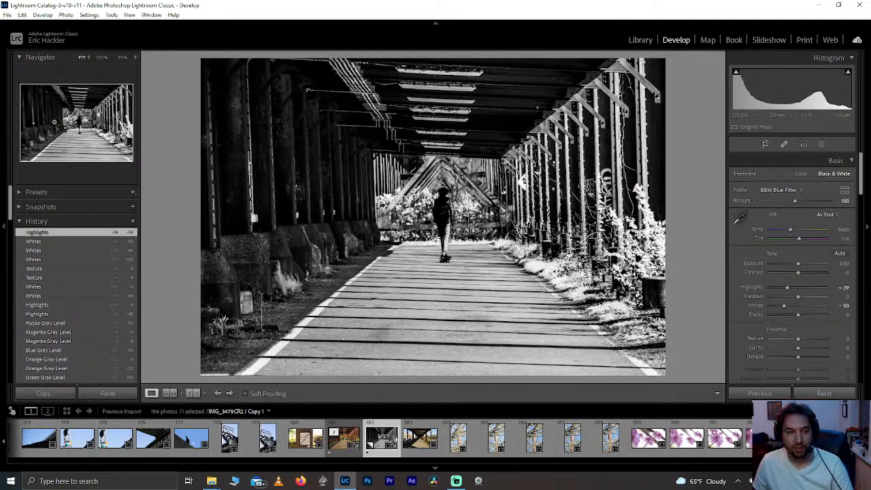
Check the color version of the photo, return to the black-and-white copy and reset its global Whites to 0
left_click(337, 444)
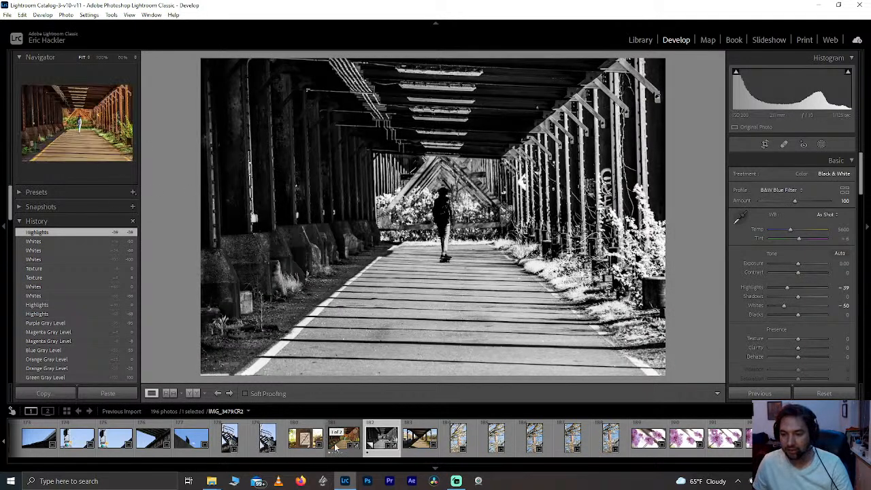
left_click(382, 442)
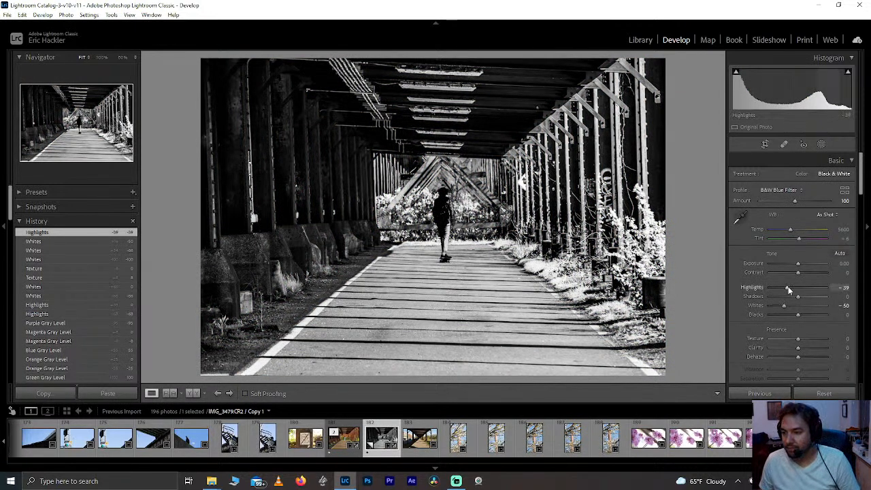
left_click_drag(788, 307, 801, 308)
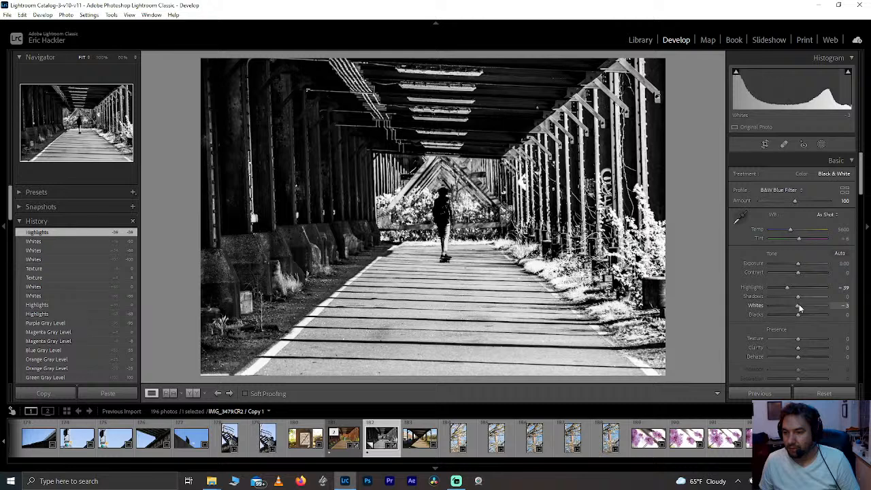
double_click(801, 308)
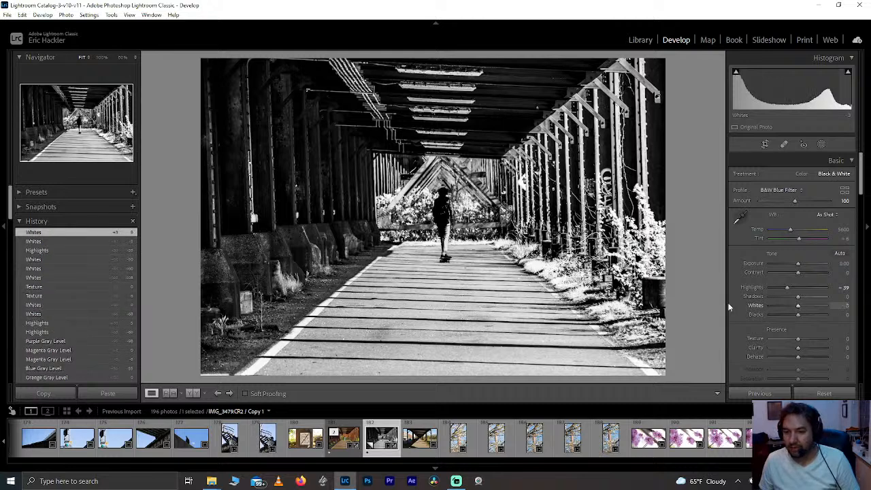
Set Mask 1's Texture to 100 and finish the mask editing
left_click(821, 145)
left_click(666, 132)
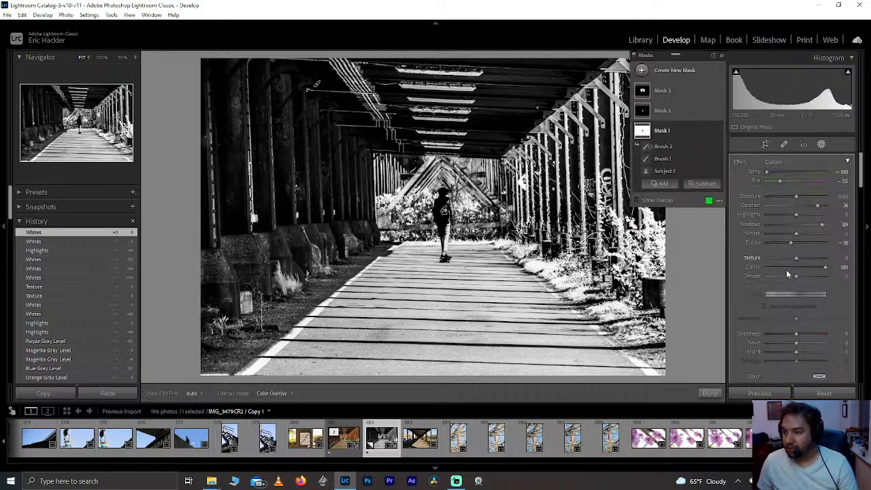
left_click_drag(797, 258, 845, 255)
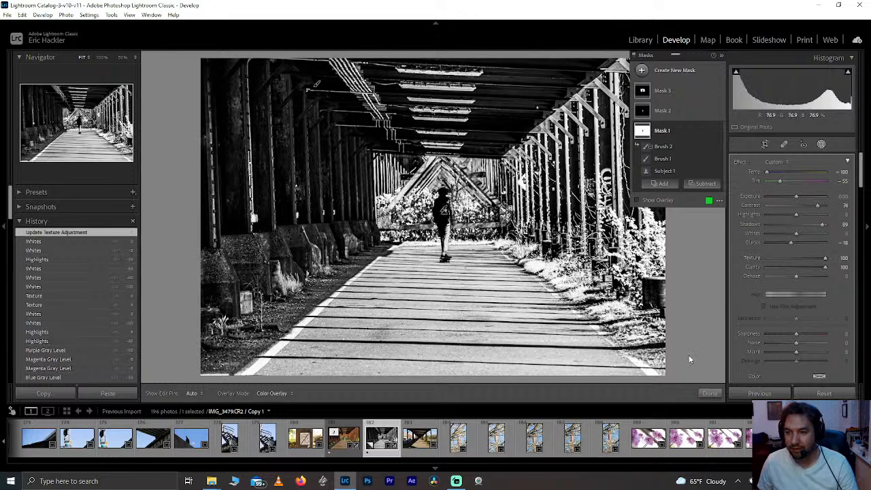
left_click(711, 394)
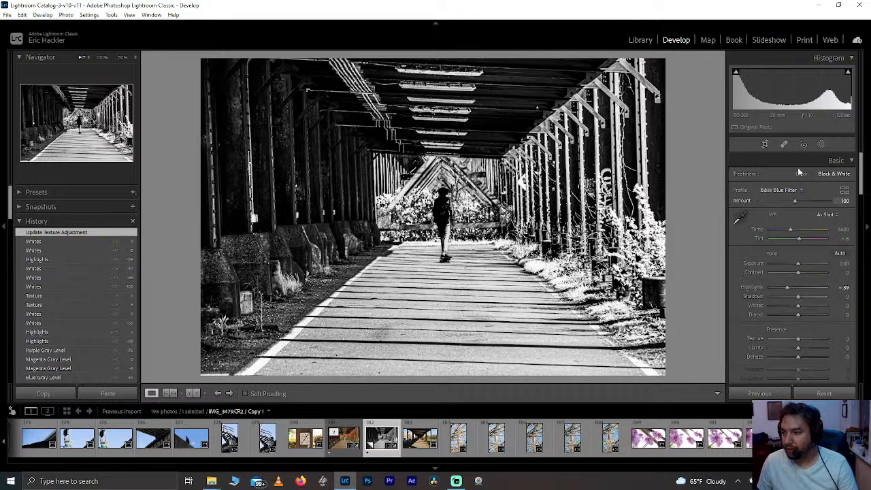
Reopen Mask 1, try its Highlights at -44 and settle on -15
left_click(822, 144)
left_click(669, 133)
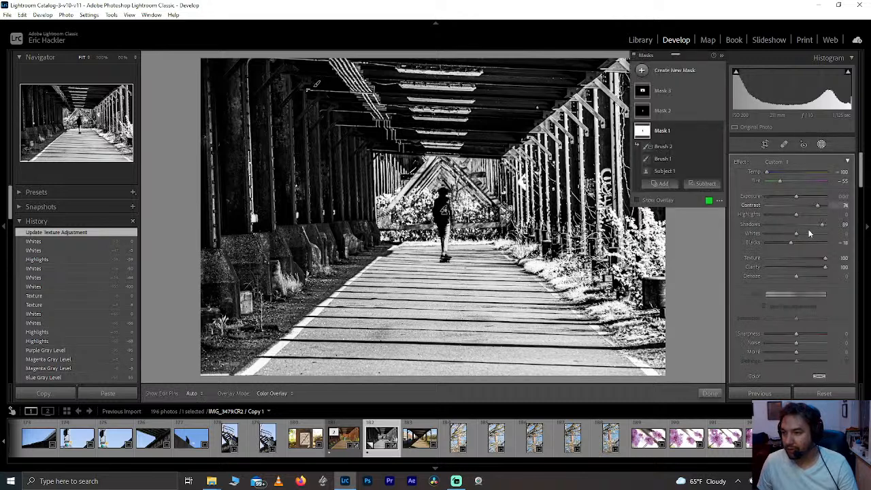
left_click_drag(797, 214, 783, 214)
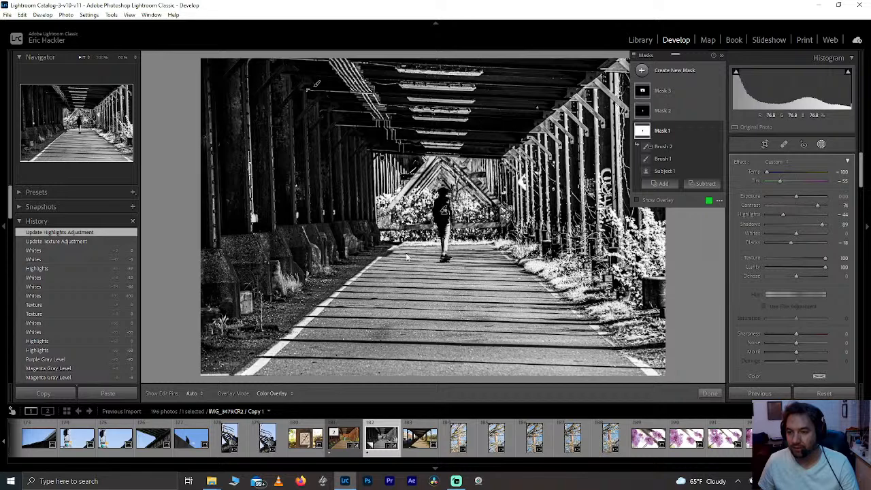
left_click_drag(783, 217, 792, 215)
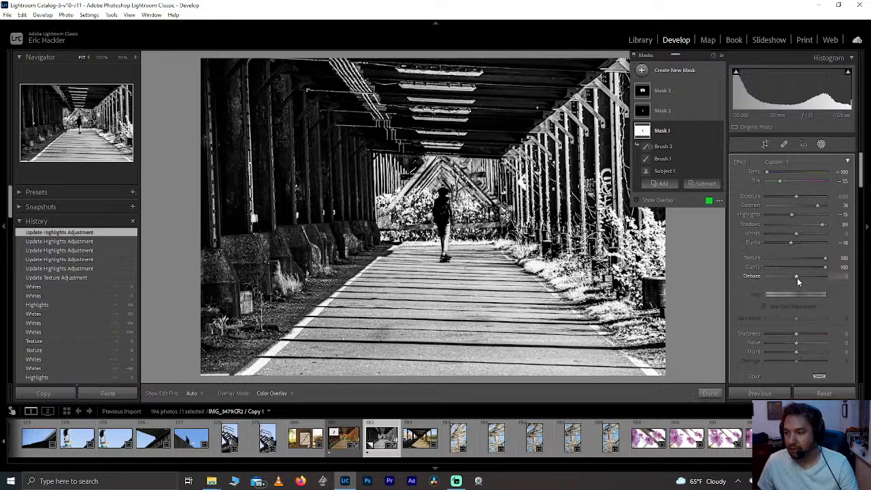
Try Mask 1's Dehaze at -100 and -60, resetting it to 0 each time
left_click_drag(835, 277, 753, 278)
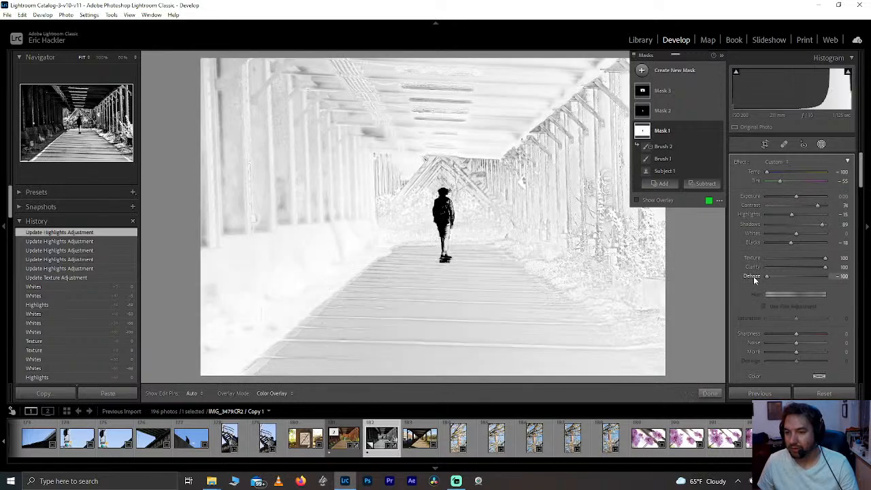
double_click(754, 276)
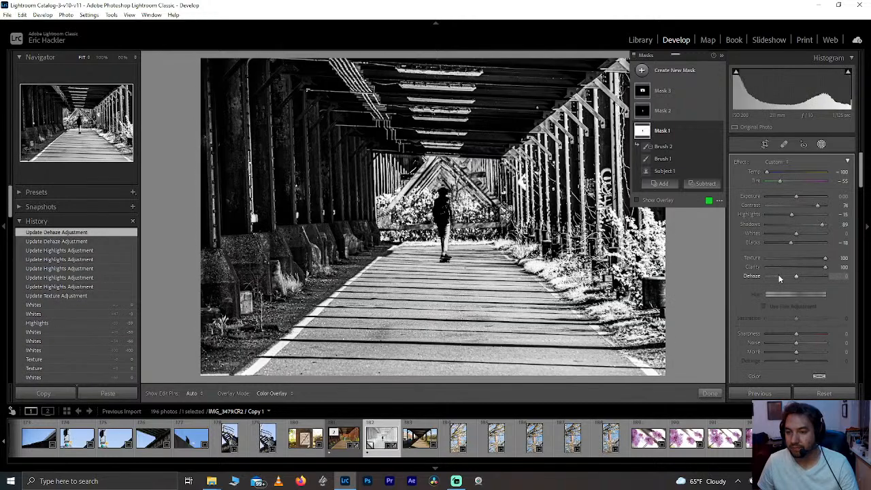
left_click(780, 277)
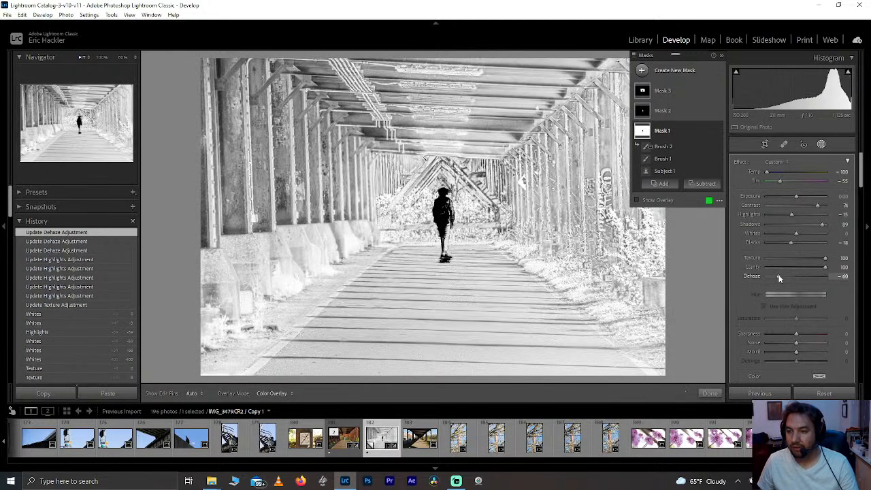
double_click(779, 276)
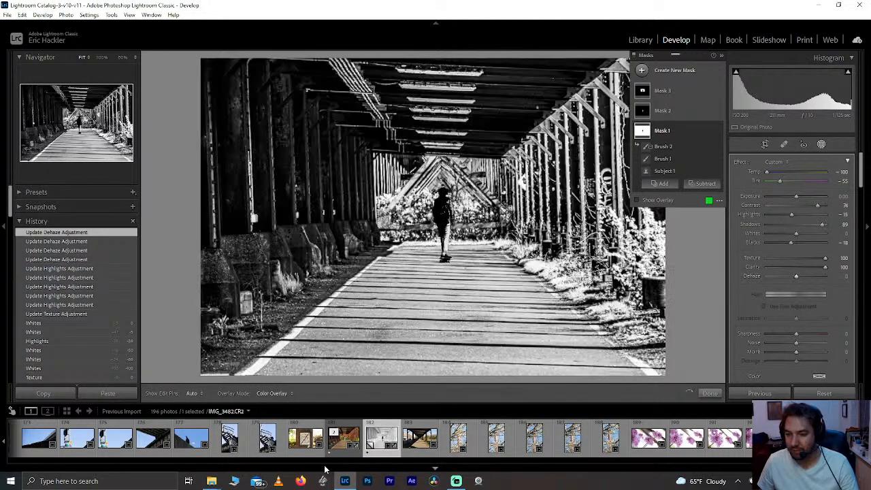
Create another virtual copy of the black-and-white photo and set its Mask 1 Dehaze to -49
right_click(375, 445)
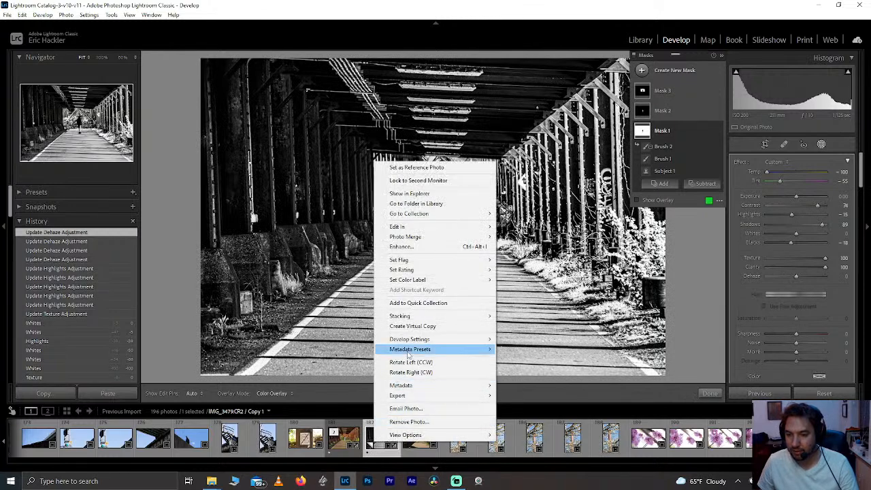
left_click(414, 326)
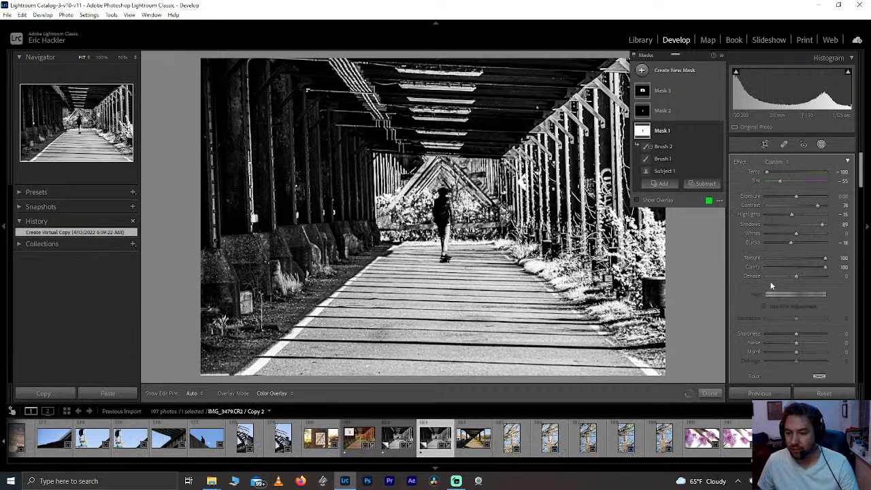
left_click_drag(796, 276, 781, 274)
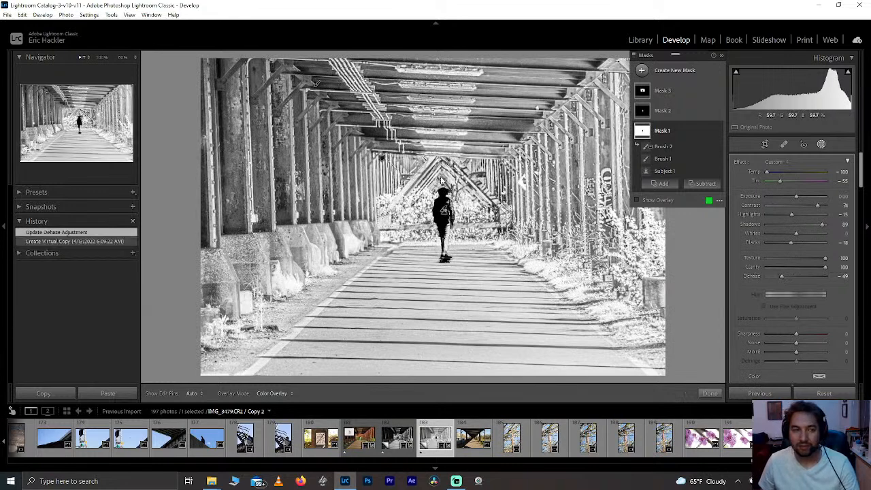
Set Mask 1's Highlights to -100 and inspect the steel beams' detail at 100% zoom
left_click_drag(762, 214, 743, 215)
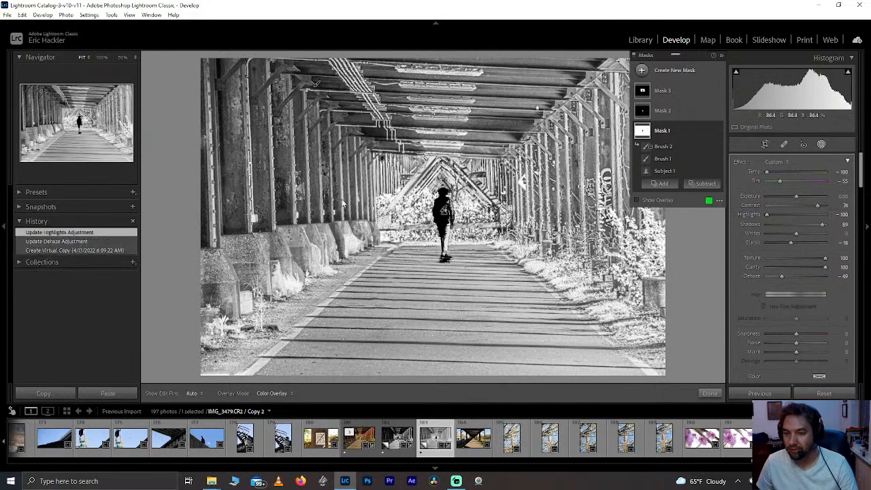
left_click(33, 117)
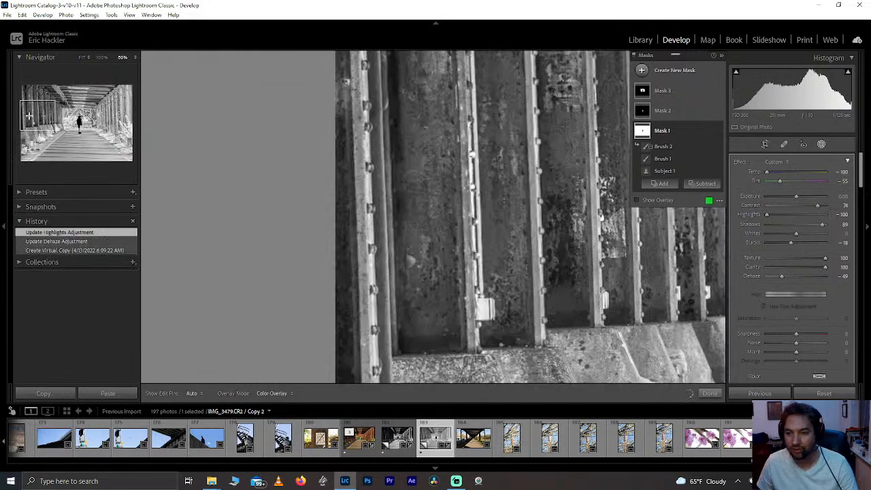
left_click(104, 58)
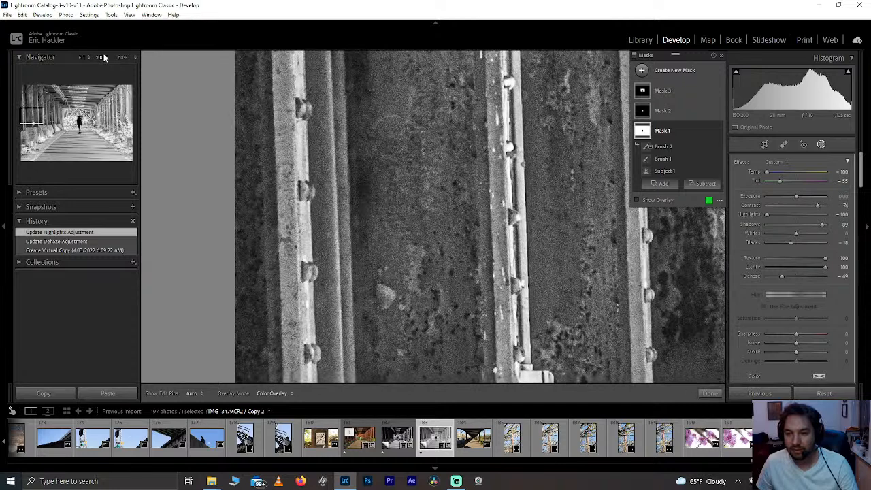
left_click(420, 187)
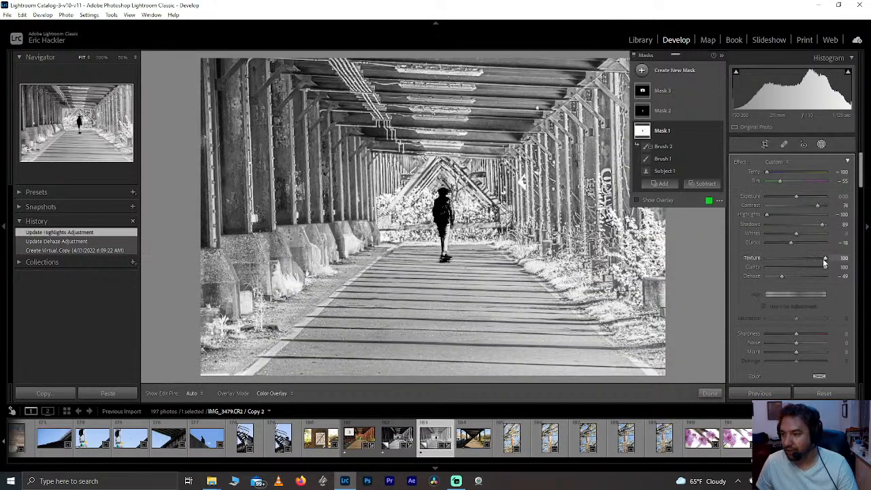
Test Mask 1's Texture and Clarity, leaving both at 100, and set its Contrast to 100
left_click_drag(732, 262, 870, 264)
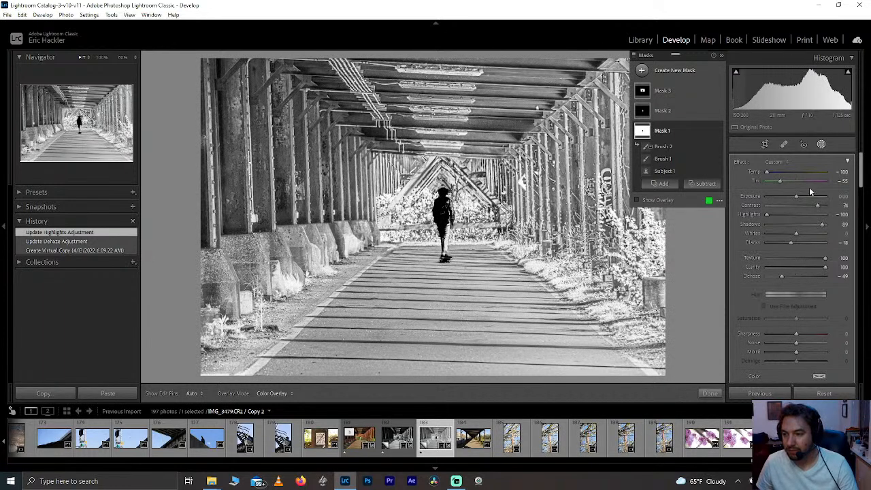
left_click_drag(826, 267, 870, 267)
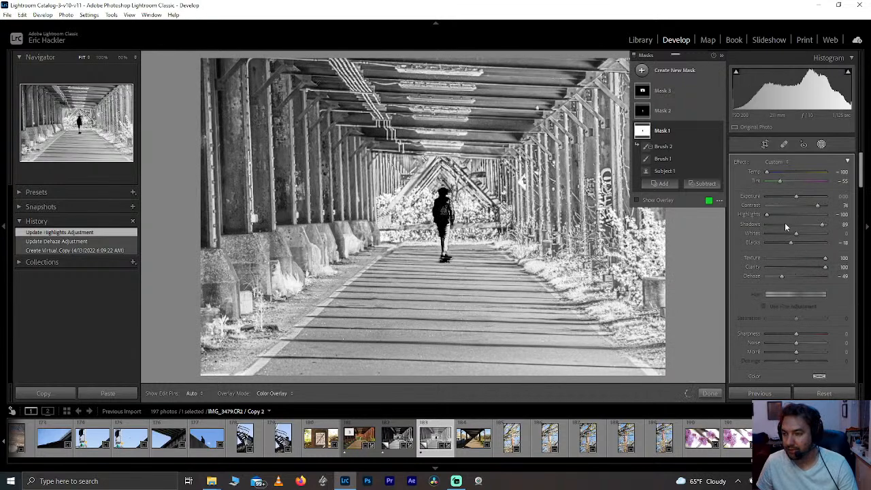
left_click_drag(819, 205, 843, 207)
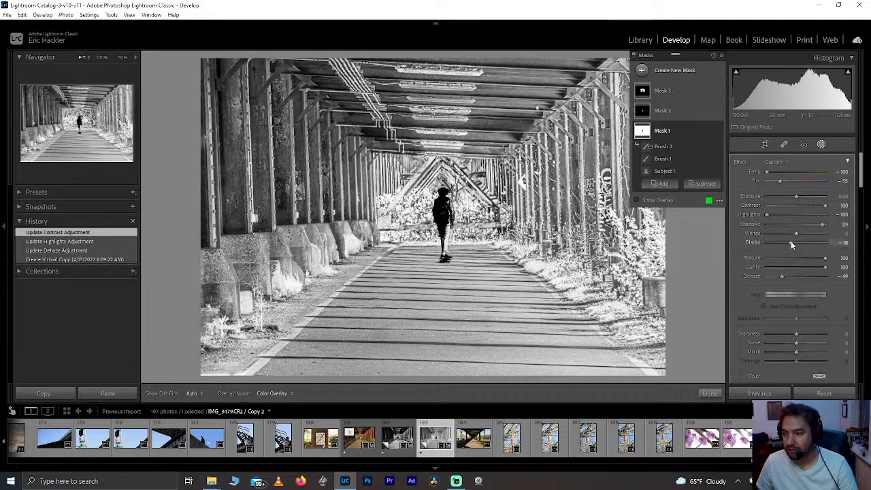
Set Mask 1's Shadows to 100 and Blacks to -41, testing its Whites and resetting them to 0
left_click_drag(751, 243, 802, 233)
double_click(786, 242)
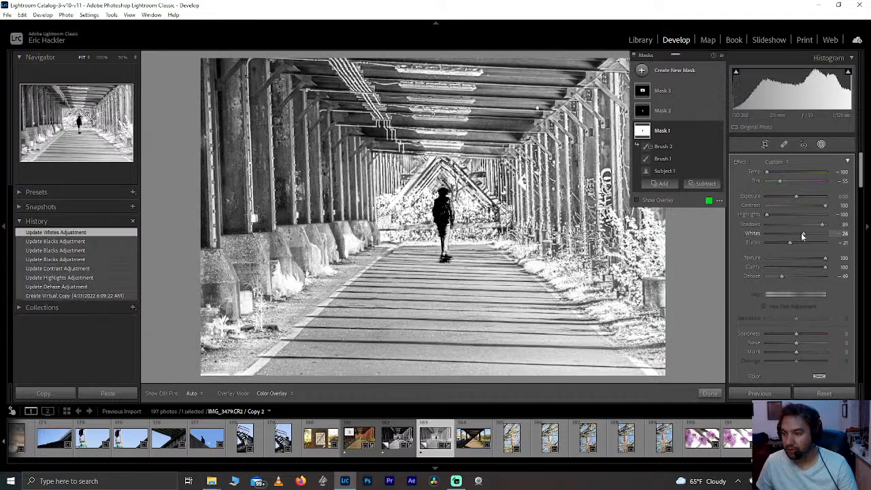
double_click(801, 234)
left_click_drag(822, 224, 844, 226)
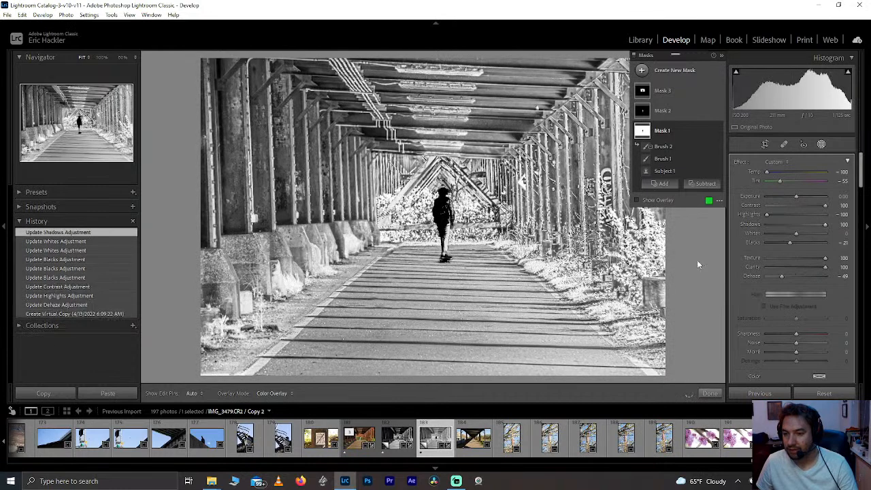
left_click_drag(785, 243, 784, 243)
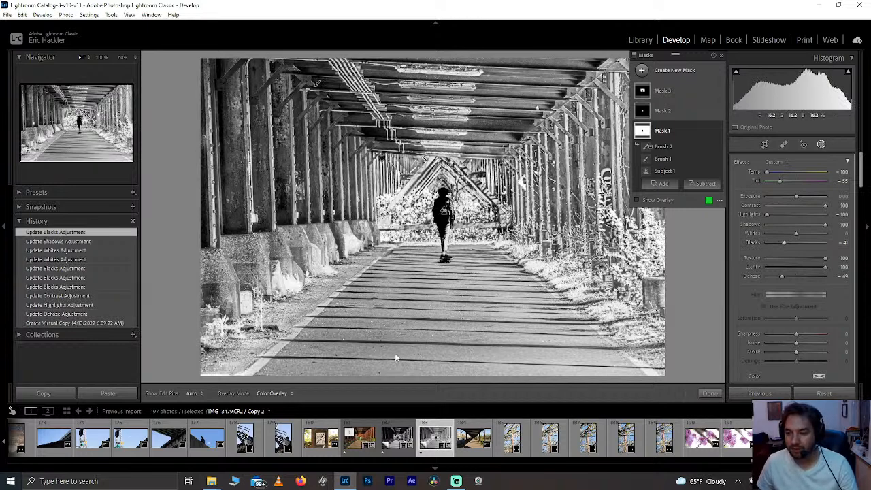
On the colour original, readjust Mask 2's Whites, finish masking and set the Blue luminance to +12
left_click(358, 442)
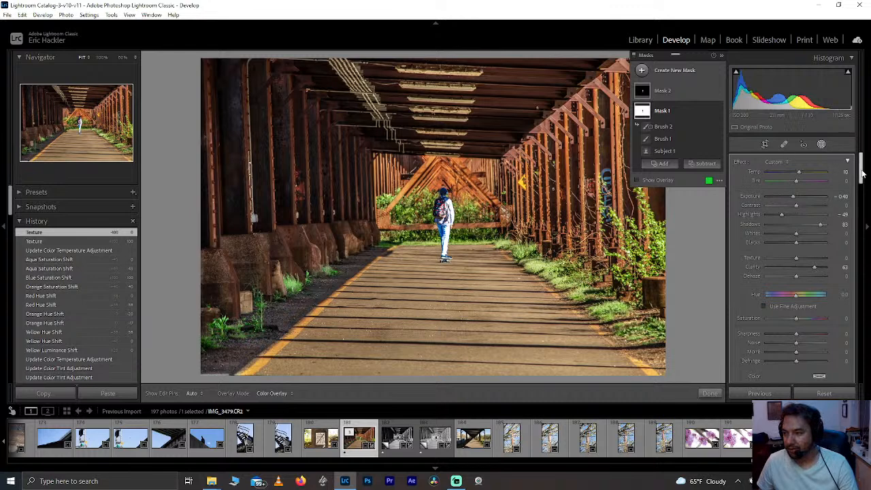
left_click(662, 91)
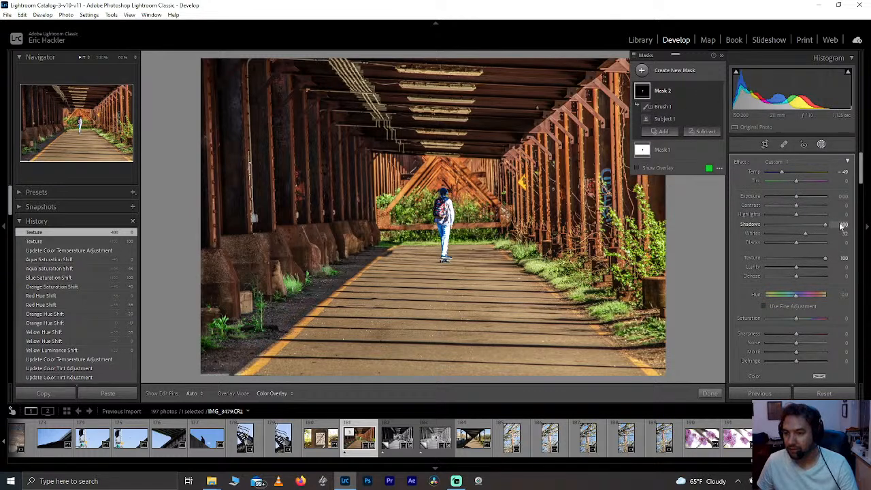
double_click(788, 232)
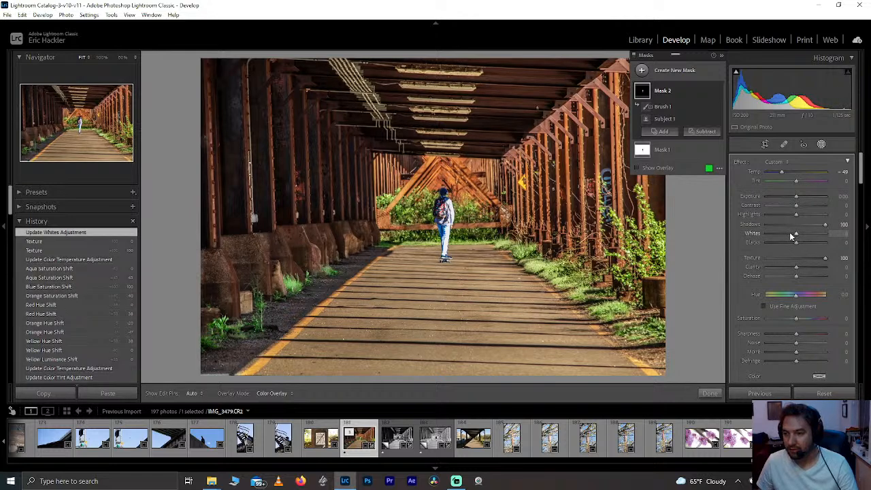
left_click(710, 394)
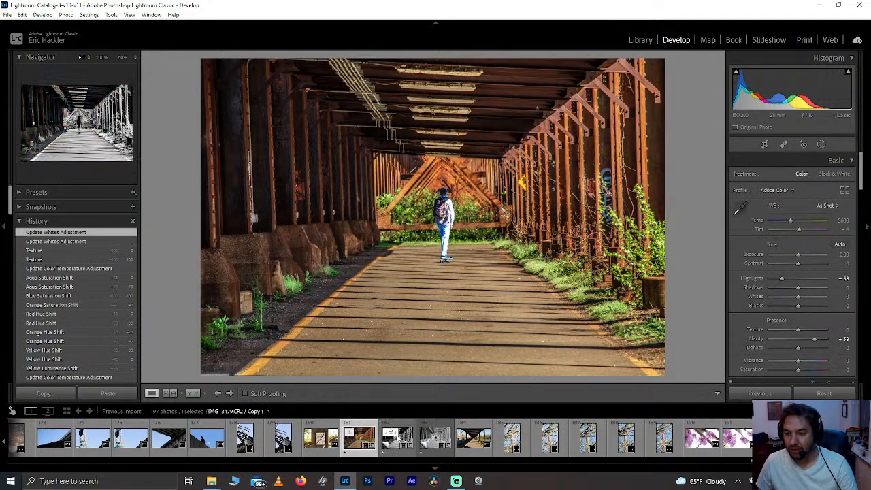
scroll(755, 263, "down", 10)
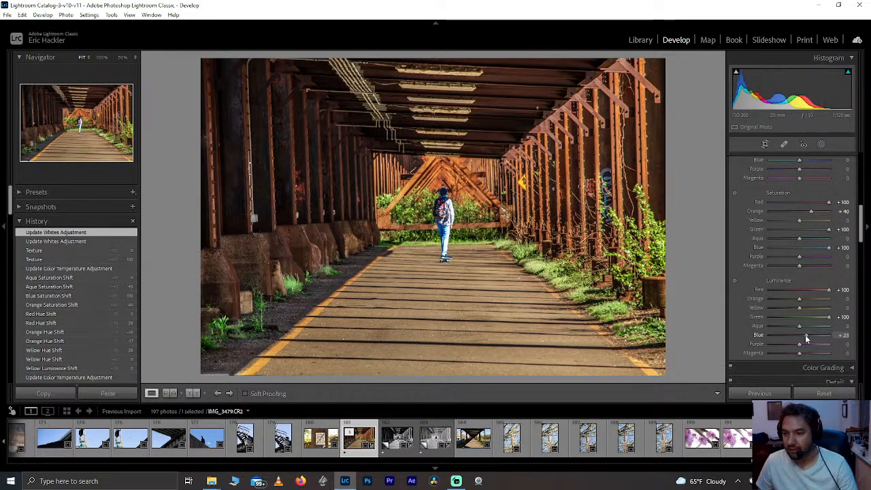
left_click_drag(806, 335, 802, 335)
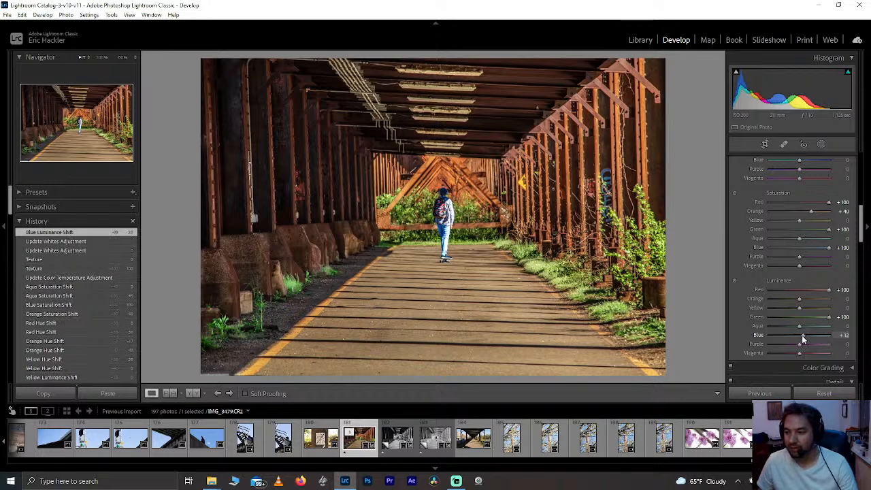
On the dark black-and-white copy, set the global Highlights to -48, testing Exposure and a Blacks value of -45 and resetting both to 0
left_click(392, 442)
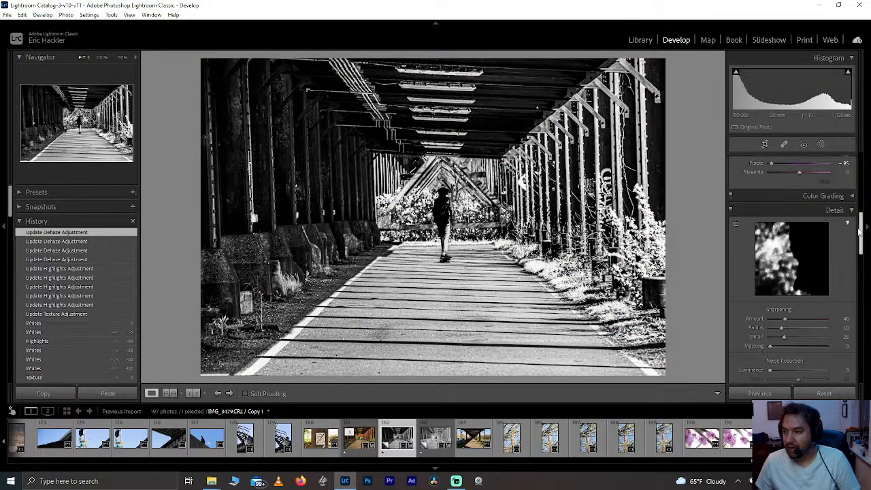
scroll(818, 246, "up", 10)
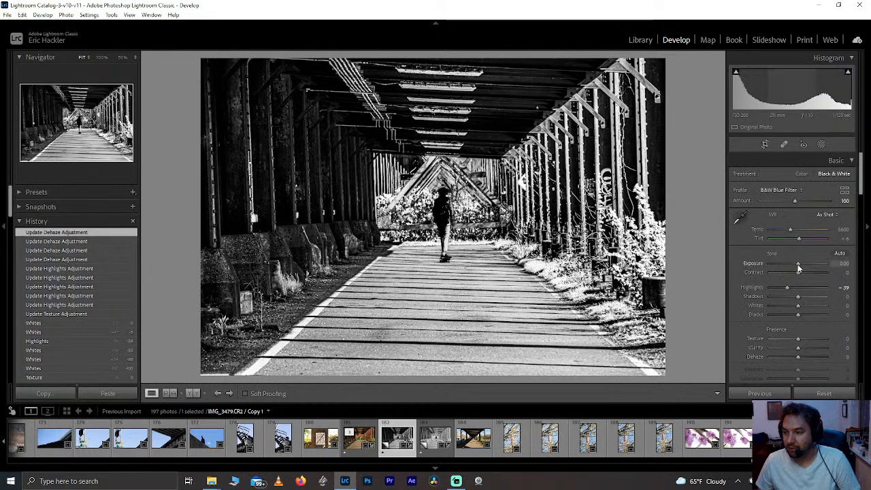
left_click_drag(799, 264, 799, 267)
double_click(798, 266)
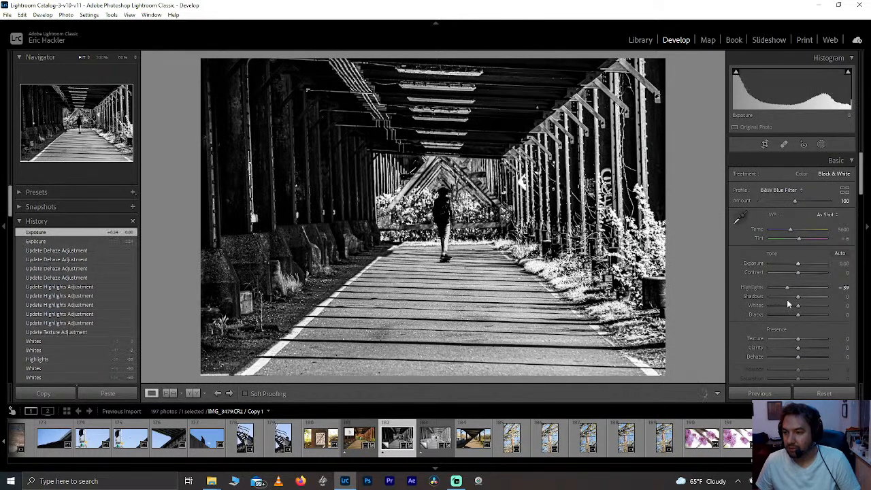
left_click(788, 289)
left_click_drag(788, 291, 785, 313)
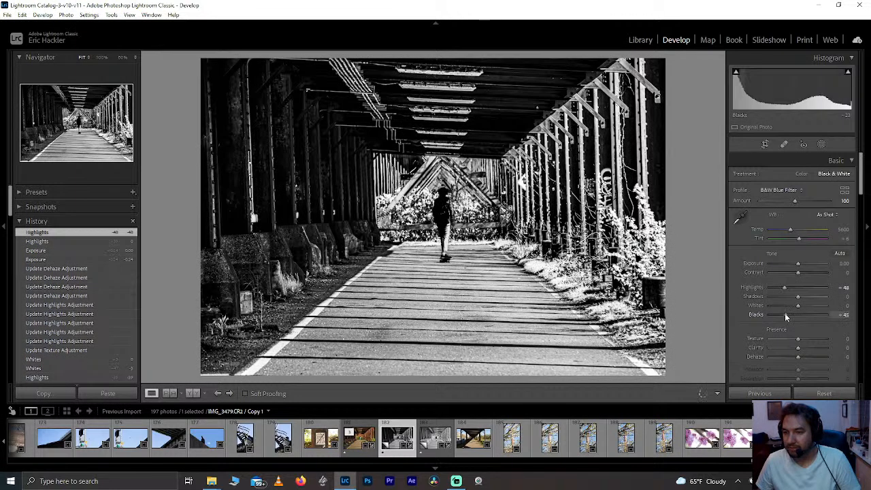
double_click(785, 313)
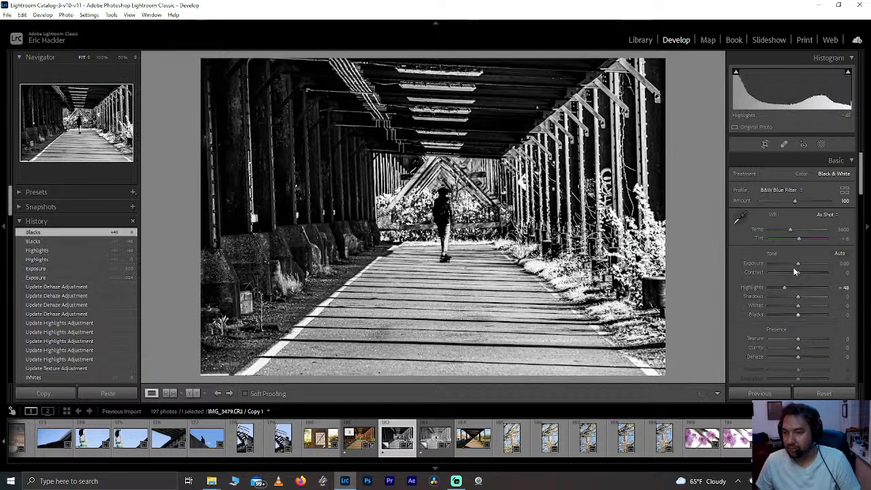
Set the dark black-and-white copy's global Exposure to -0.24 and Shadows to +73
left_click_drag(797, 263, 793, 267)
left_click_drag(793, 266, 796, 263)
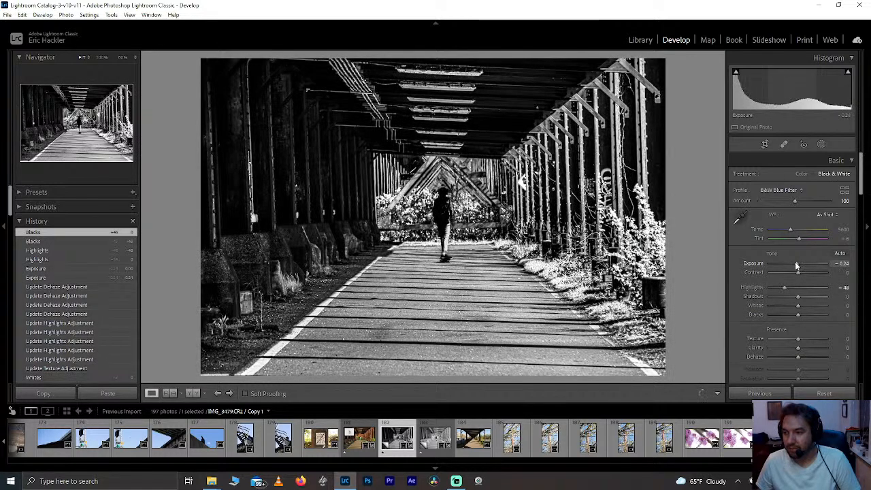
left_click_drag(798, 296, 820, 298)
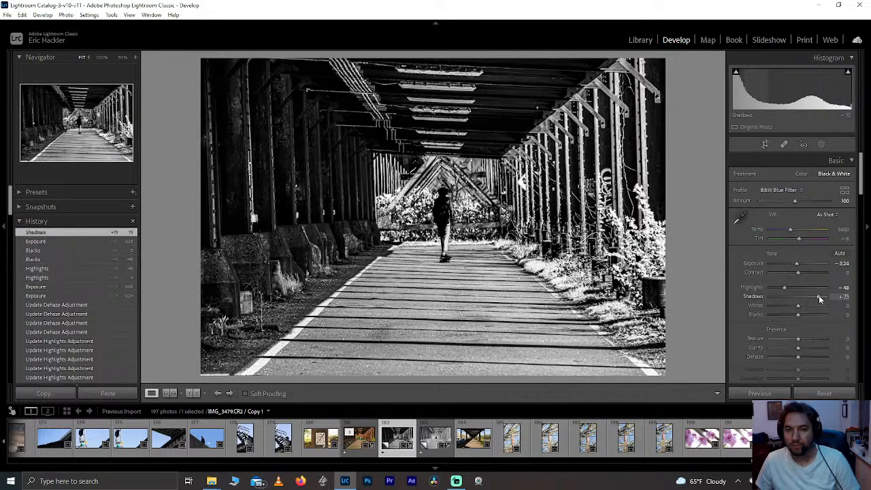
On the bright black-and-white copy, set the global Highlights to +61 and inspect the walking figure at 100% zoom
left_click(436, 439)
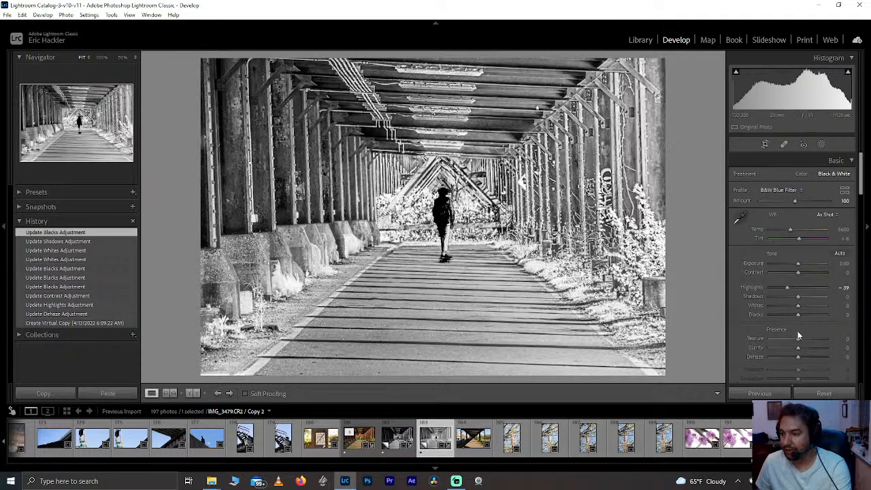
double_click(790, 289)
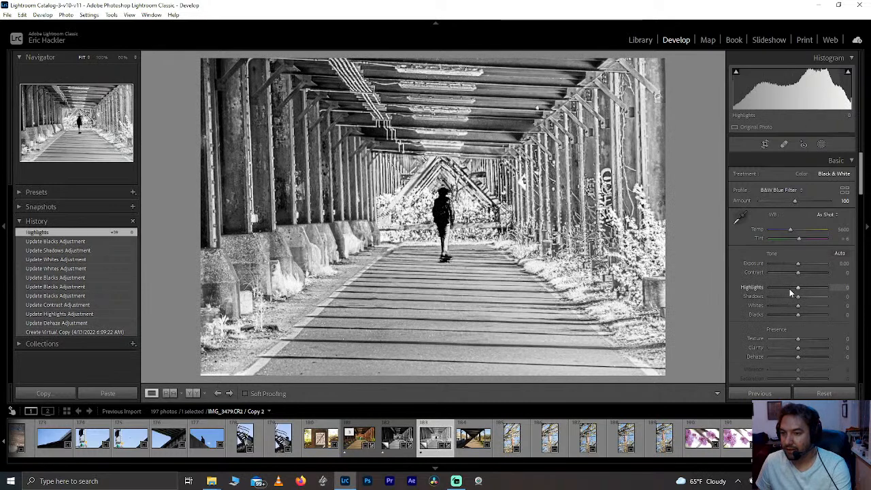
left_click_drag(797, 288, 816, 291)
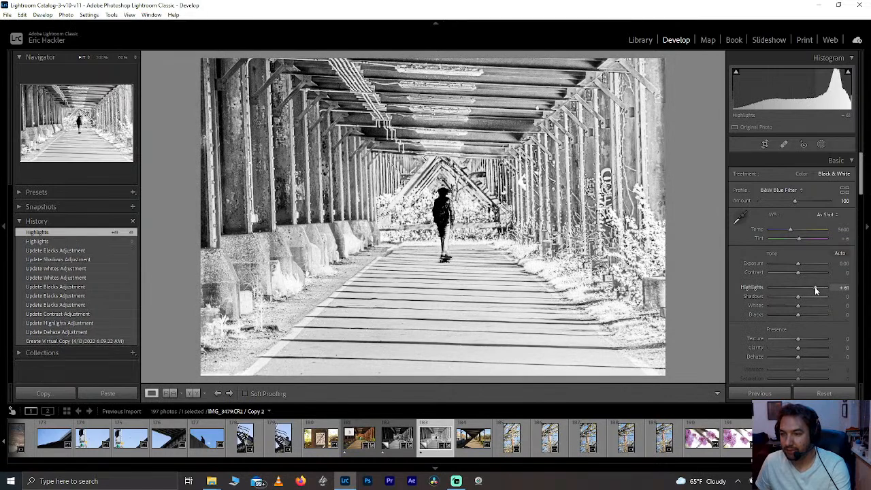
left_click(441, 192)
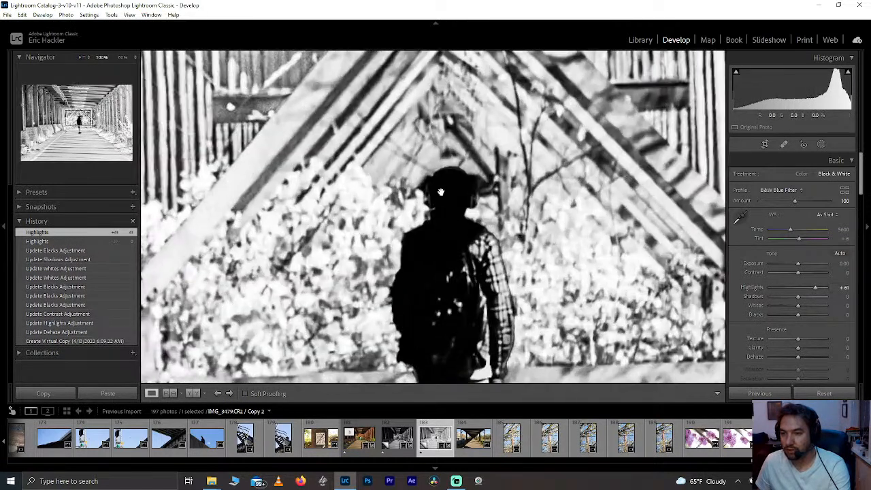
left_click(441, 199)
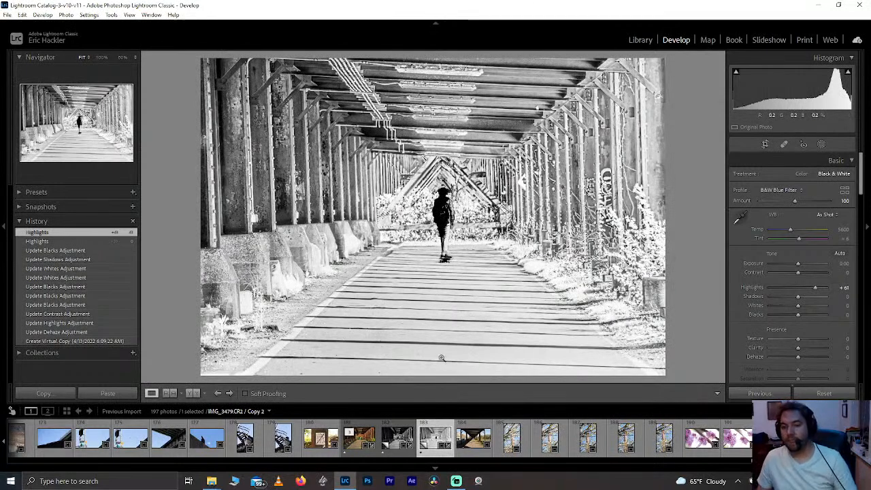